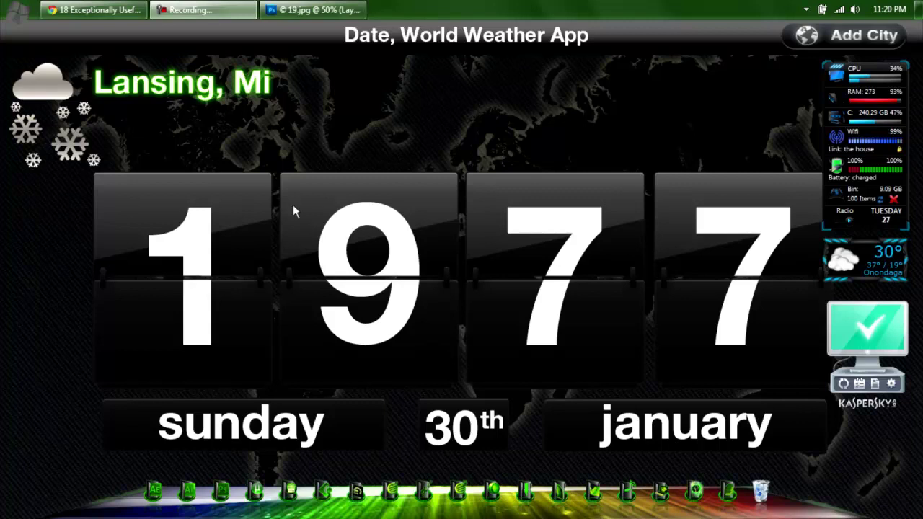
- Switch to the browser and bring up the deviantART search results for "photoshop actions"
left_click(292, 13)
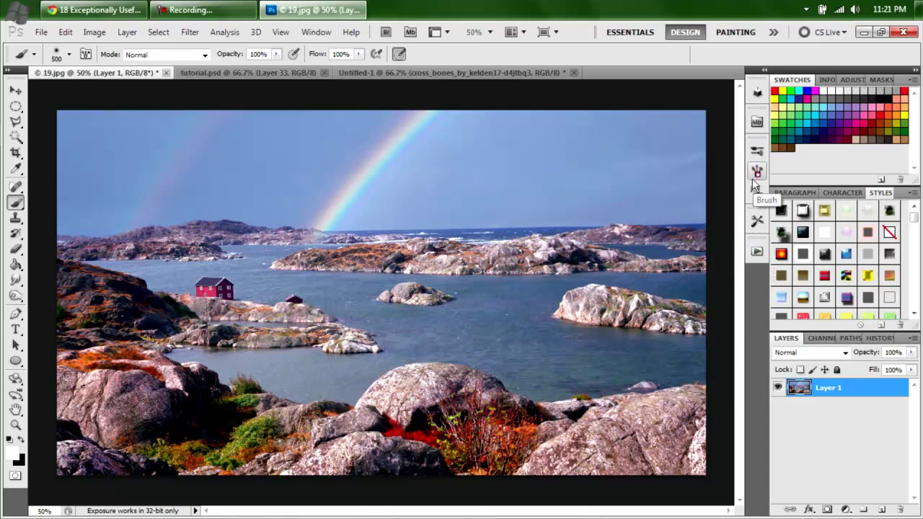
left_click(72, 11)
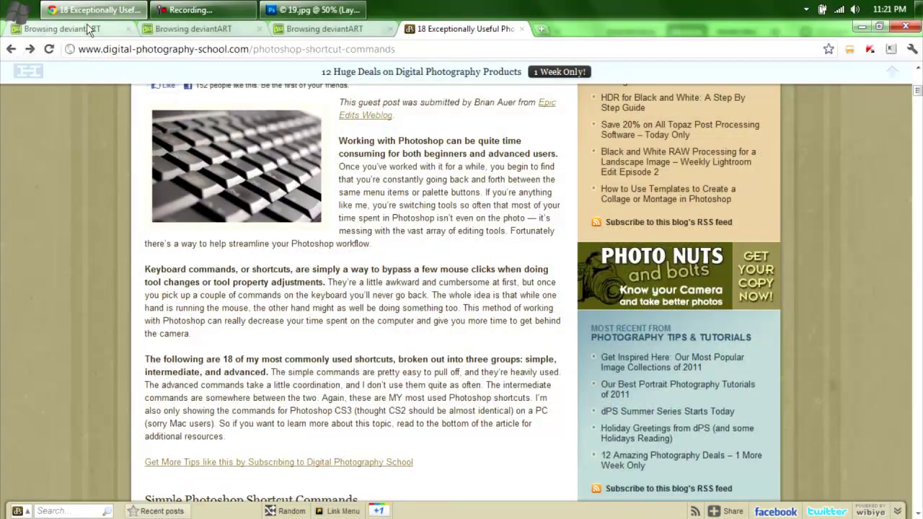
left_click(87, 28)
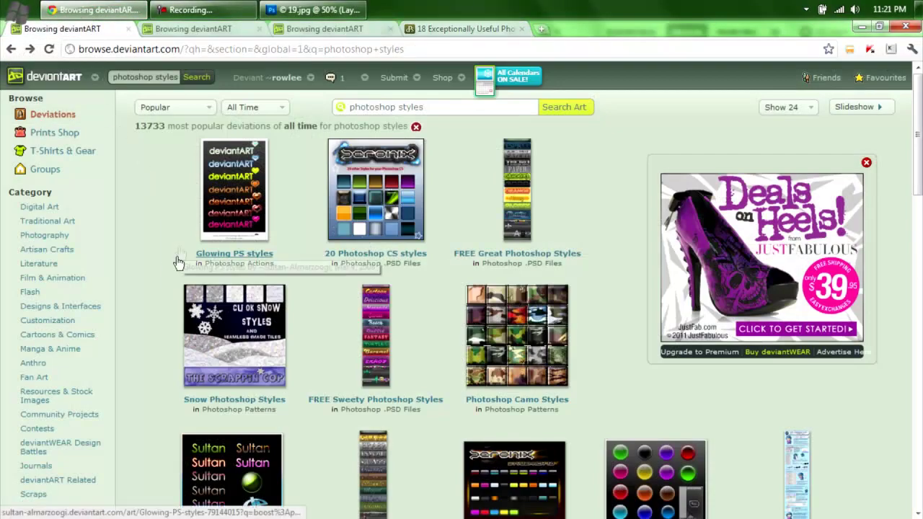
left_click(180, 29)
left_click(303, 30)
left_click(278, 109)
left_click(306, 151)
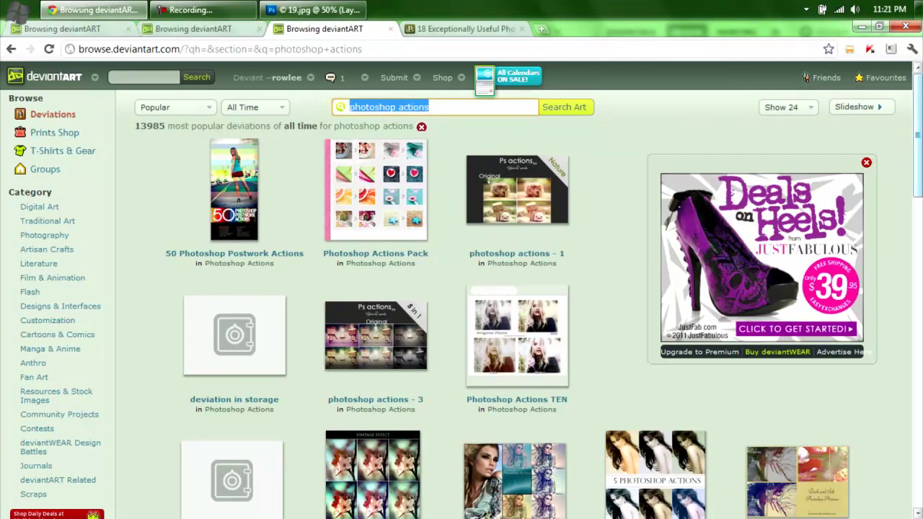
- View the "Vintage Effect - Ps Actions" page among the deviantART results and return from it
mouse_move(917, 94)
left_mouse_down()
mouse_move(918, 274)
mouse_move(918, 91)
left_mouse_up()
left_click_drag(918, 112, 918, 195)
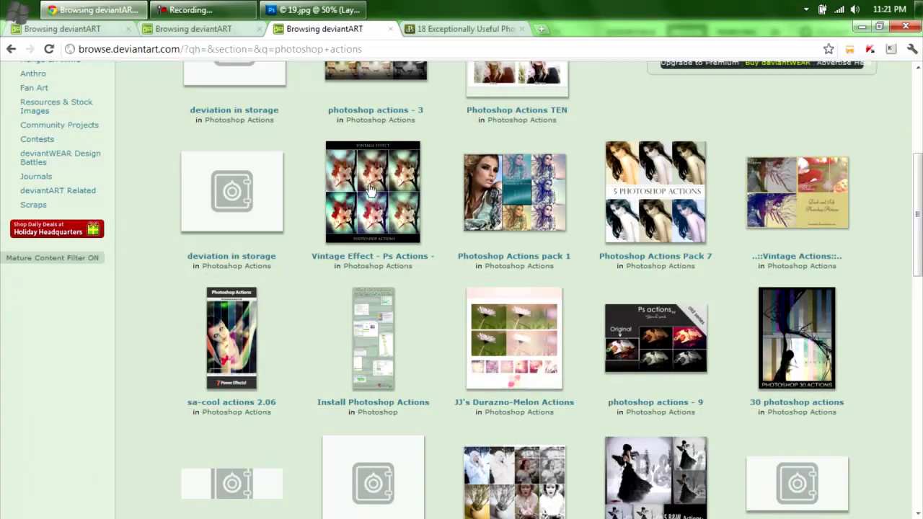
left_click(353, 208)
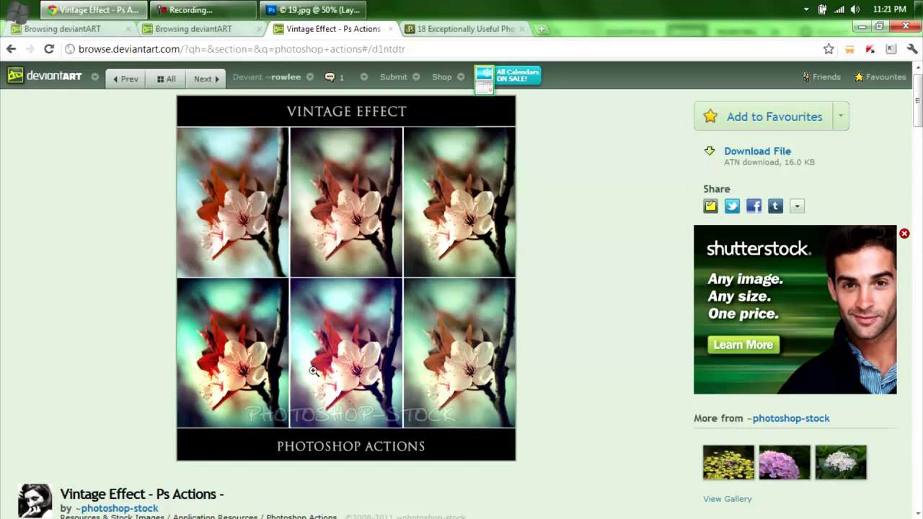
left_click(10, 48)
left_click(10, 49)
- Switch to Photoshop and show where the Actions panel is, expanding and collapsing it
left_click(313, 10)
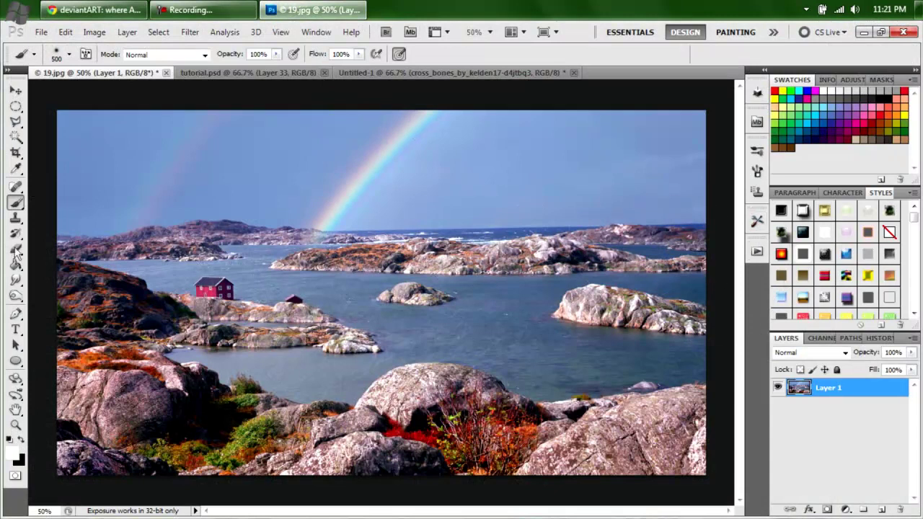
left_click(318, 29)
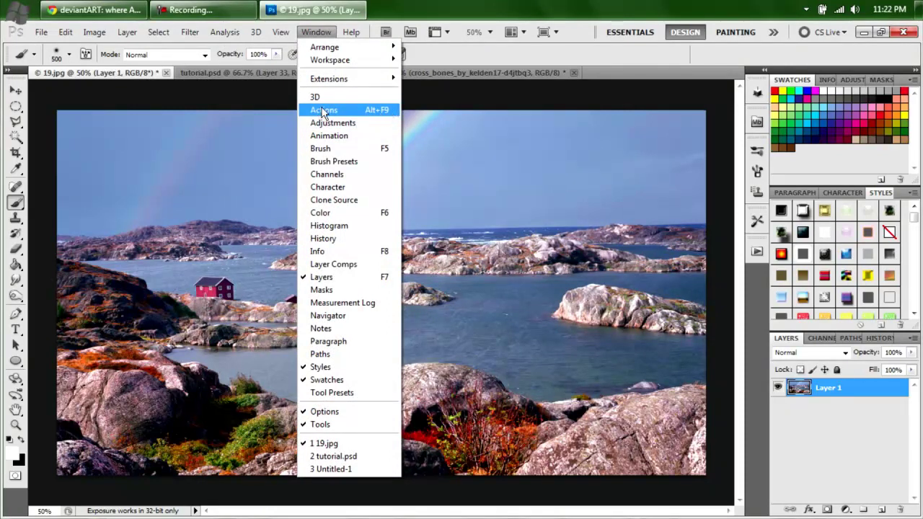
left_click(322, 110)
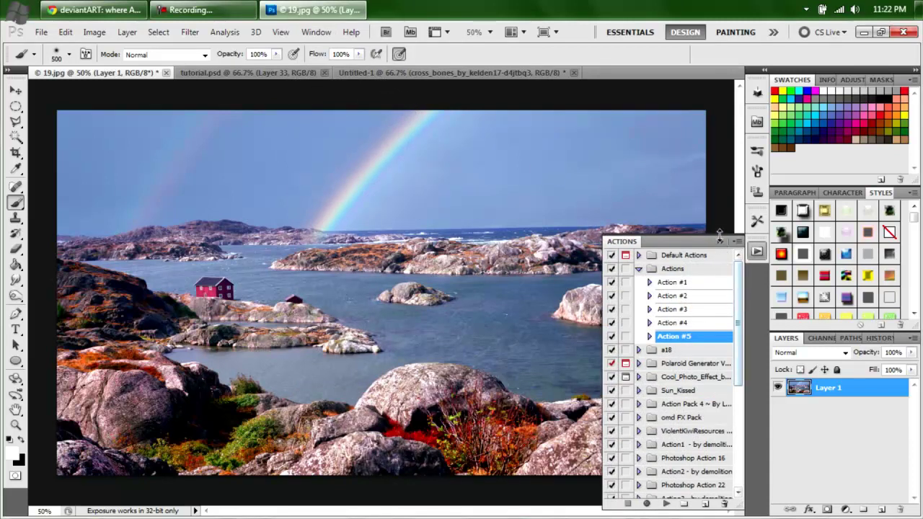
left_click(720, 241)
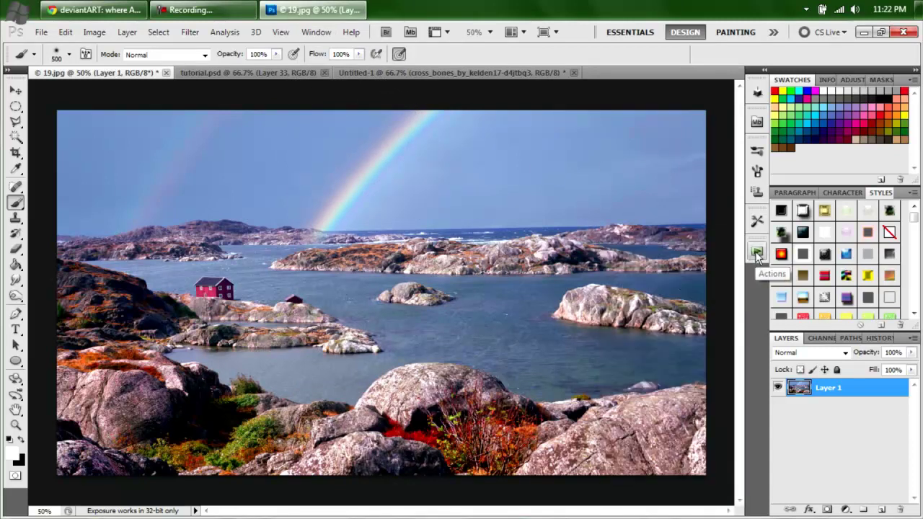
left_click(757, 253)
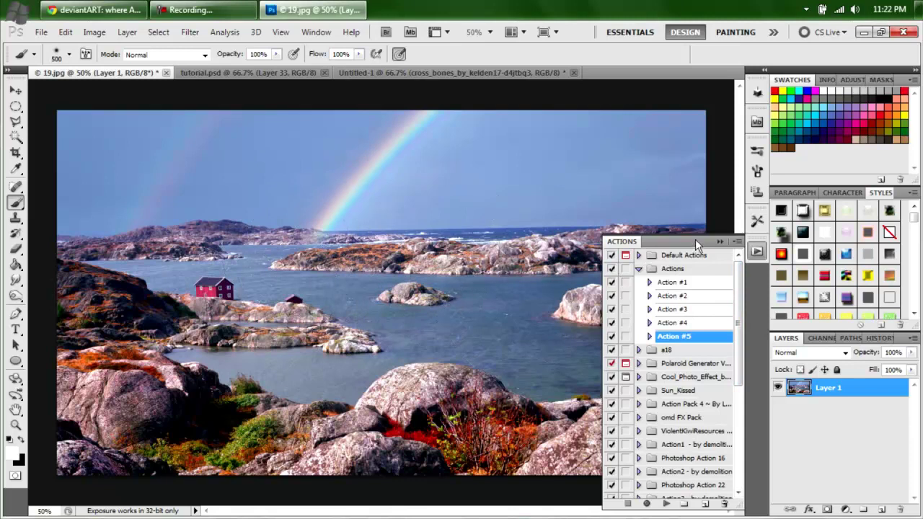
left_click(719, 242)
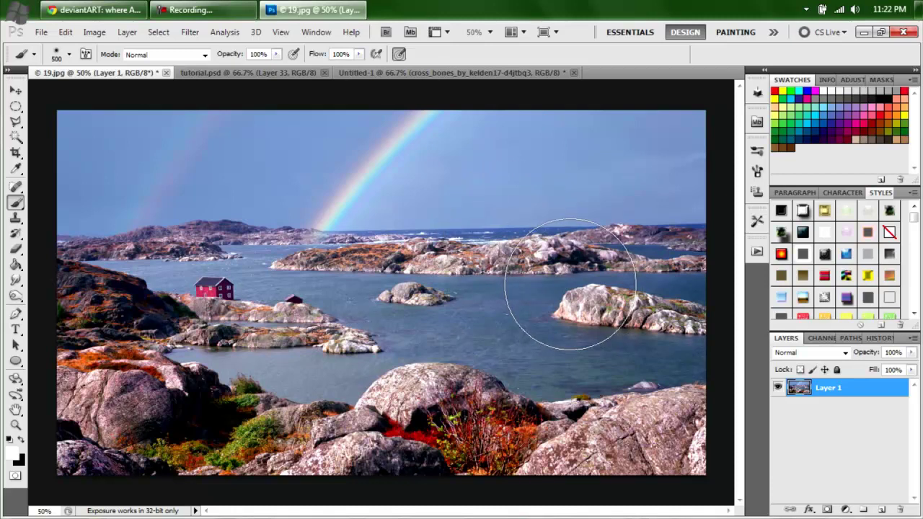
- Copy the entire image, clear the selection and run Action #5 from the Actions set on it
key("ctrl+a")
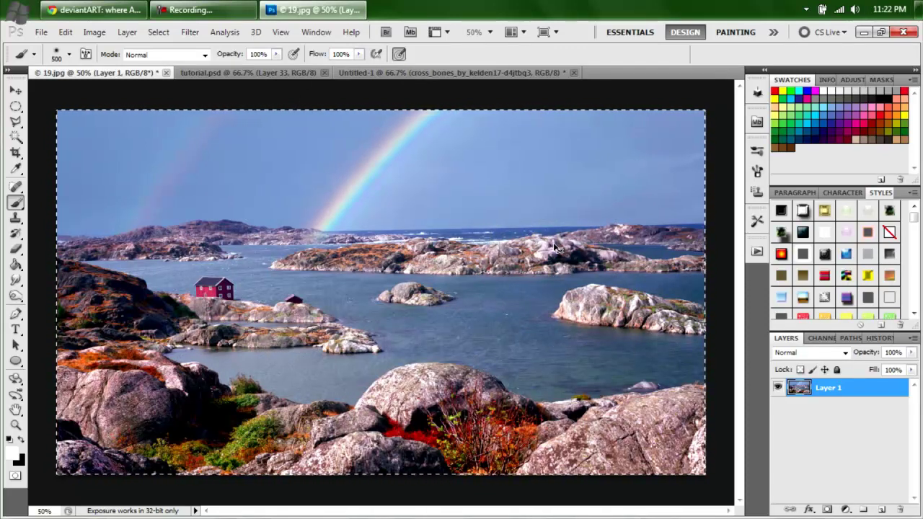
key("ctrl+d")
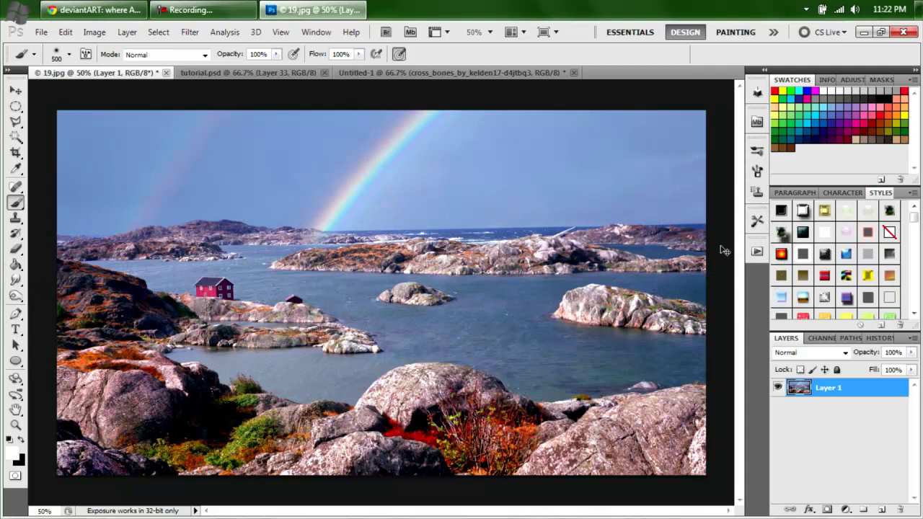
left_click(757, 252)
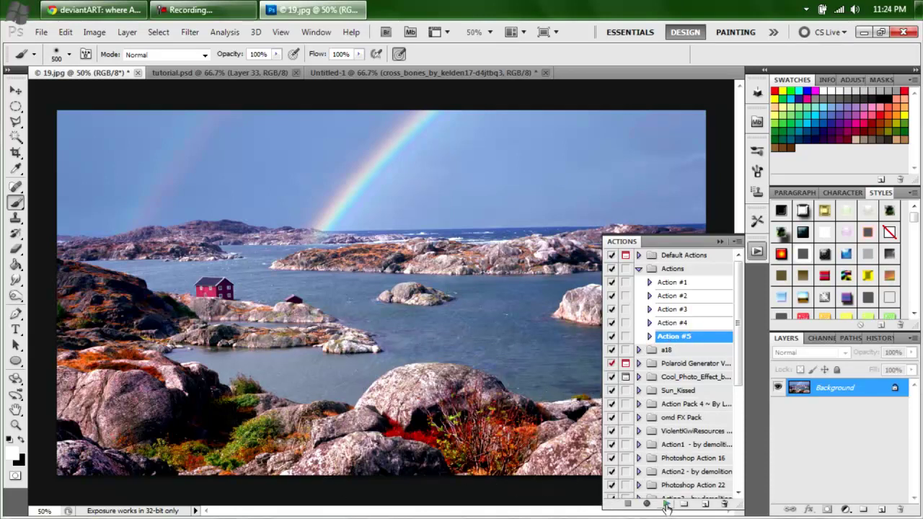
left_click(666, 505)
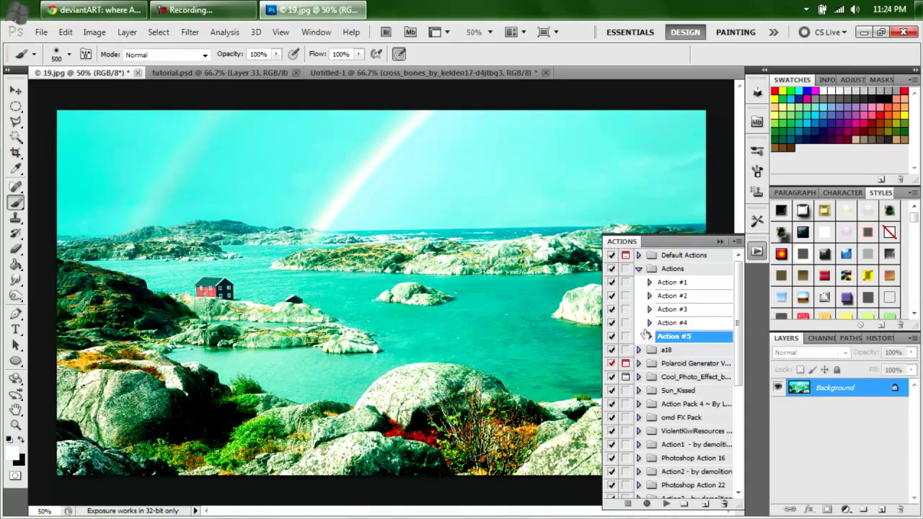
- Paste the original photo as a layer over the result at 49% opacity and compare by toggling its visibility
key("ctrl+v")
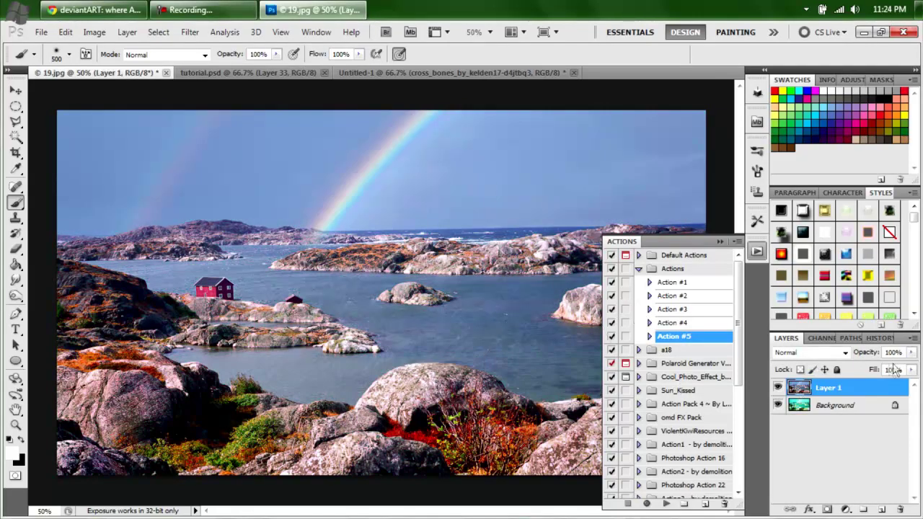
left_click(912, 352)
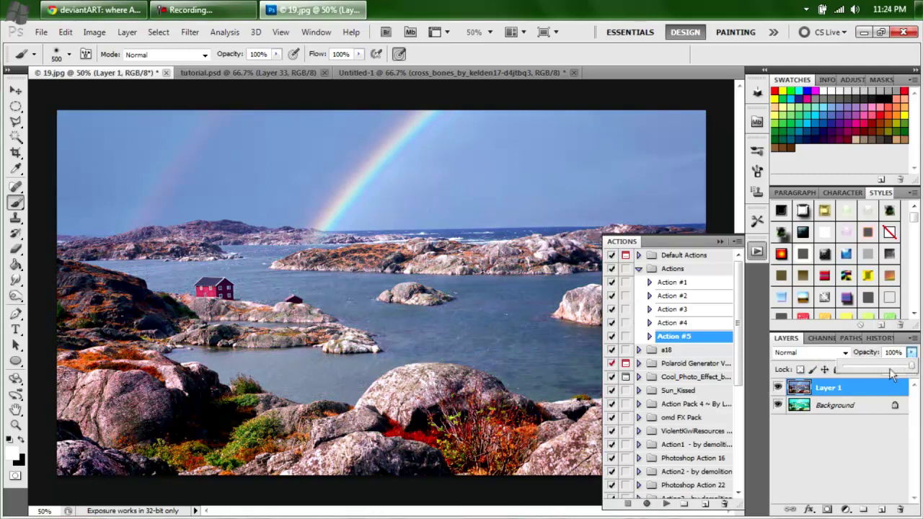
left_click(886, 370)
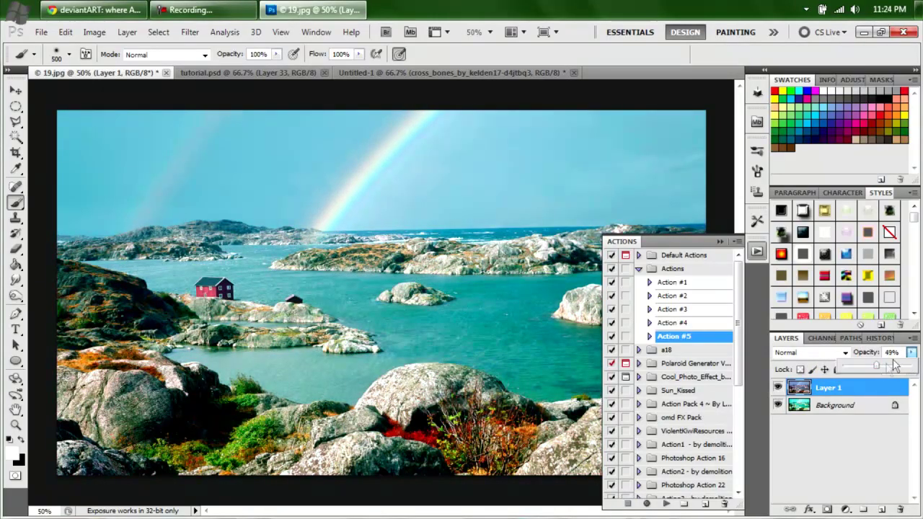
left_click(911, 353)
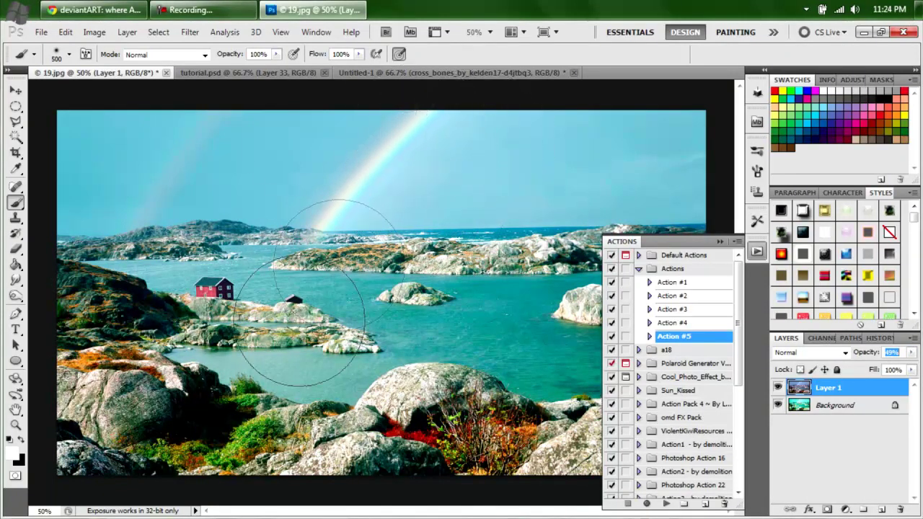
key("ctrl+comma")
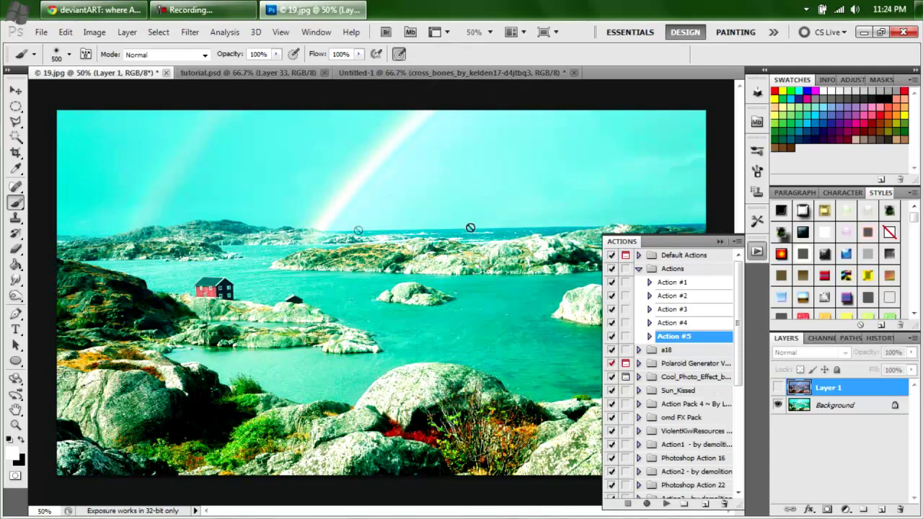
left_click(778, 390)
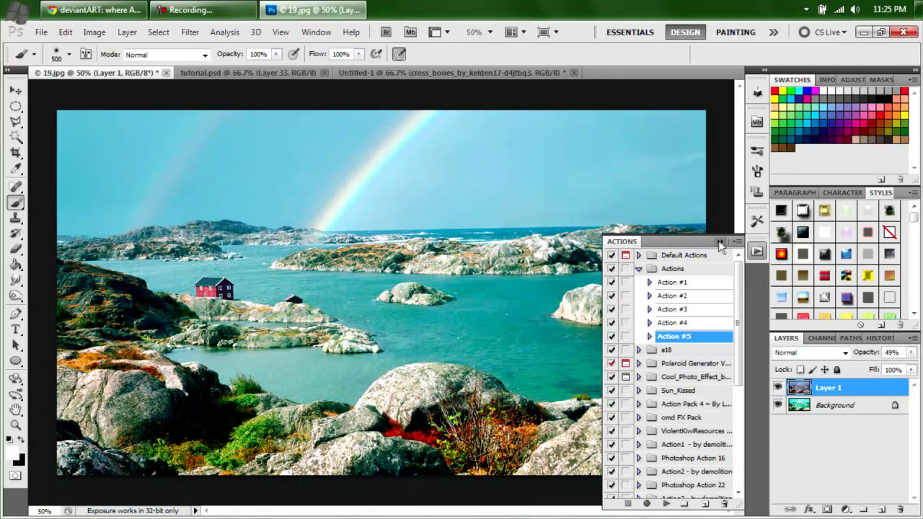
- Run LadySymphonia's Night action on Layer 1 and view the resulting copy at 100% opacity with the Background hidden
left_click_drag(742, 294, 743, 407)
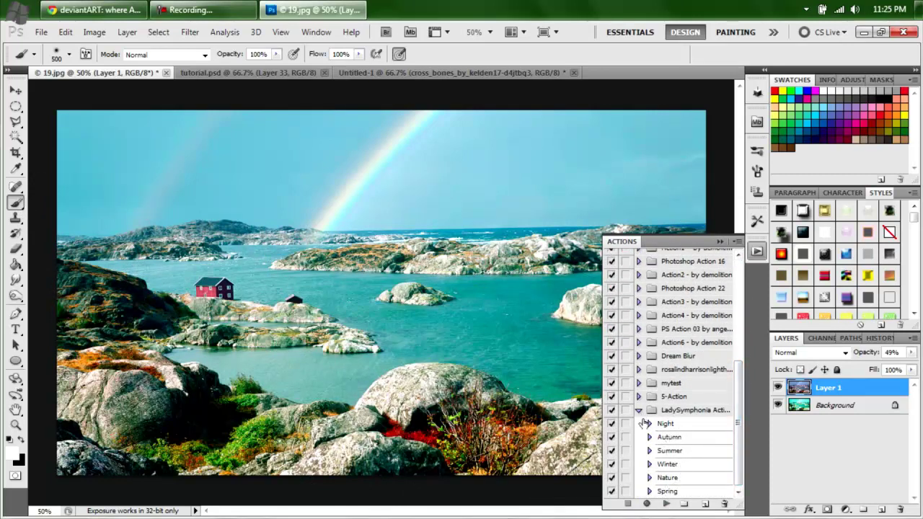
left_click(638, 412)
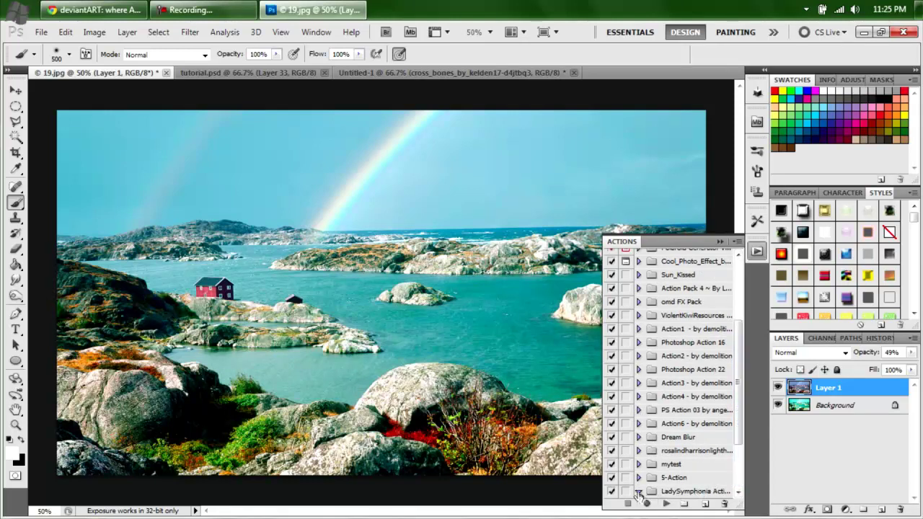
scroll(732, 433, "down", 2)
left_click(671, 427)
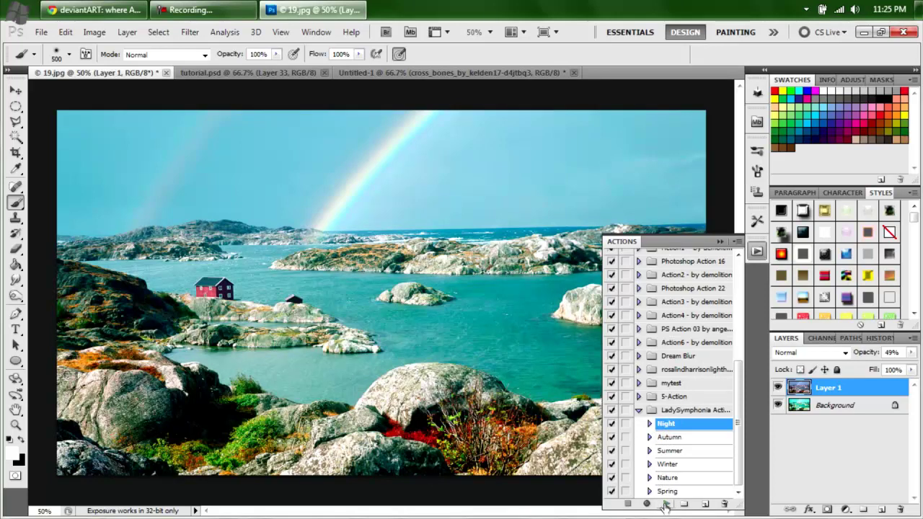
left_click(665, 505)
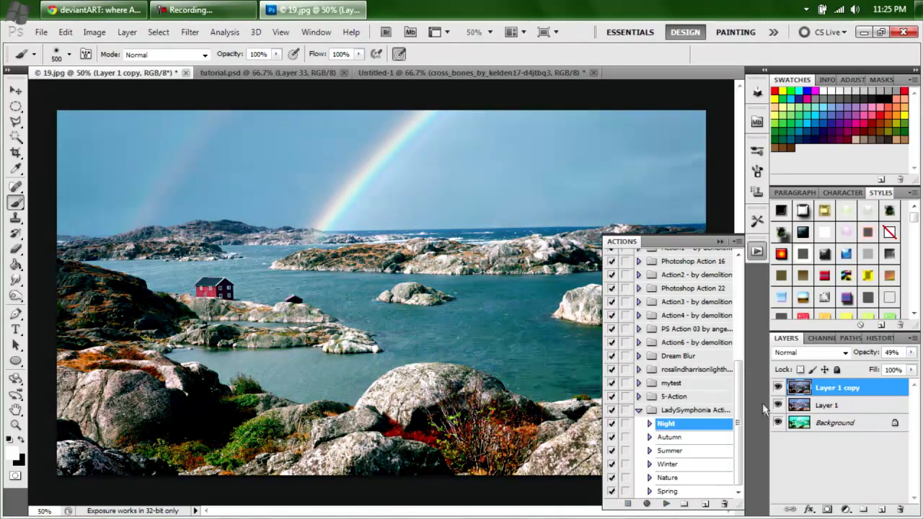
left_click(778, 423)
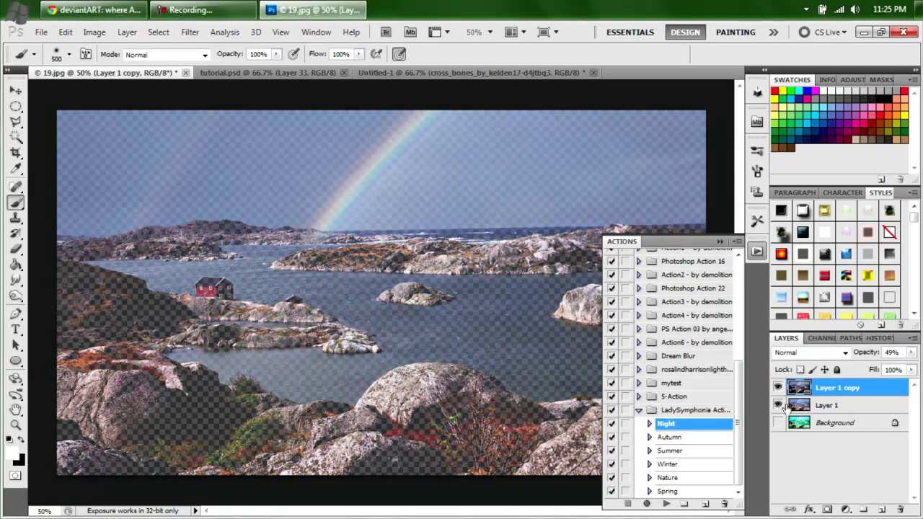
left_click(911, 353)
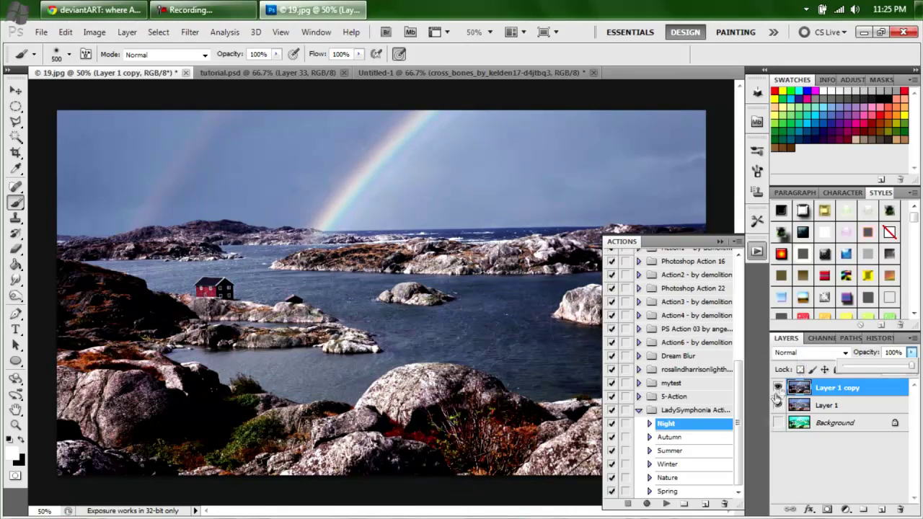
- Delete the Night effect's layer copy and set Layer 1's opacity to 100%
left_click_drag(861, 394, 901, 504)
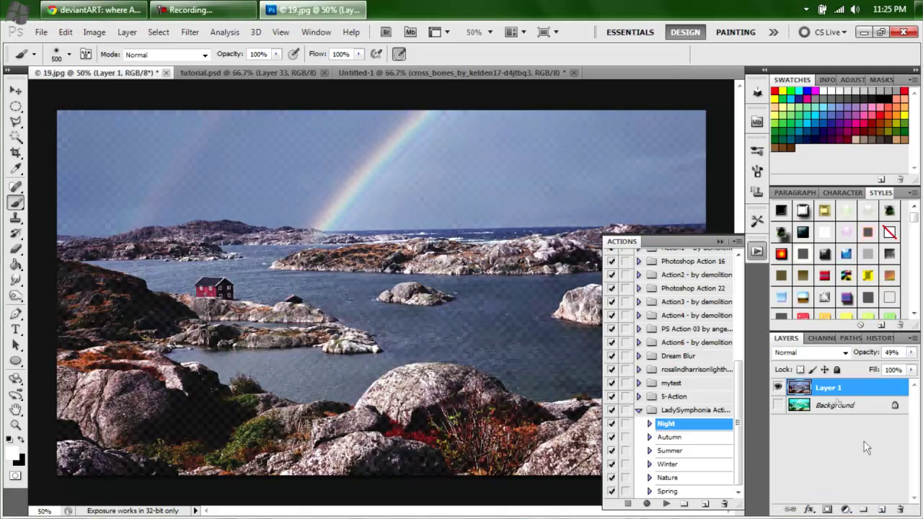
left_click(912, 353)
left_click_drag(879, 369, 903, 370)
- Run LadySymphonia's Autumn action on Layer 1 and delete the layer copy it produces
left_click(671, 437)
left_click(666, 503)
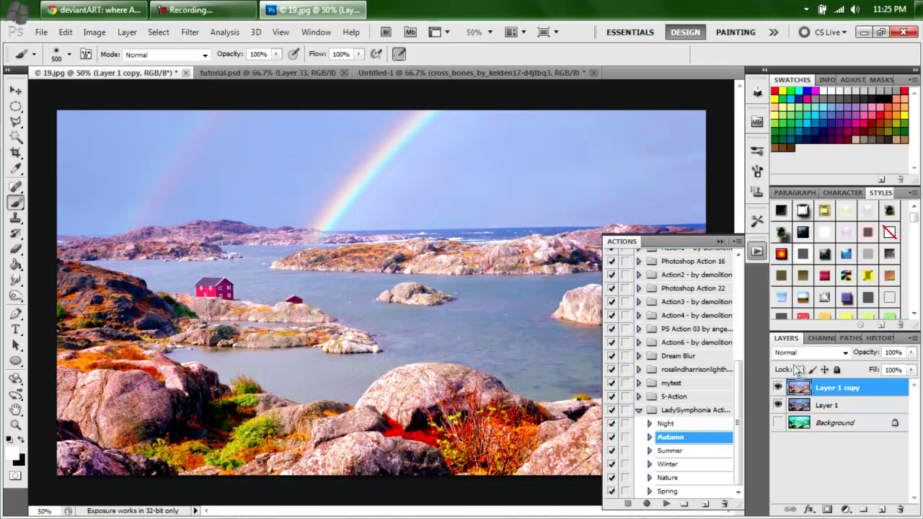
left_click_drag(869, 388, 900, 509)
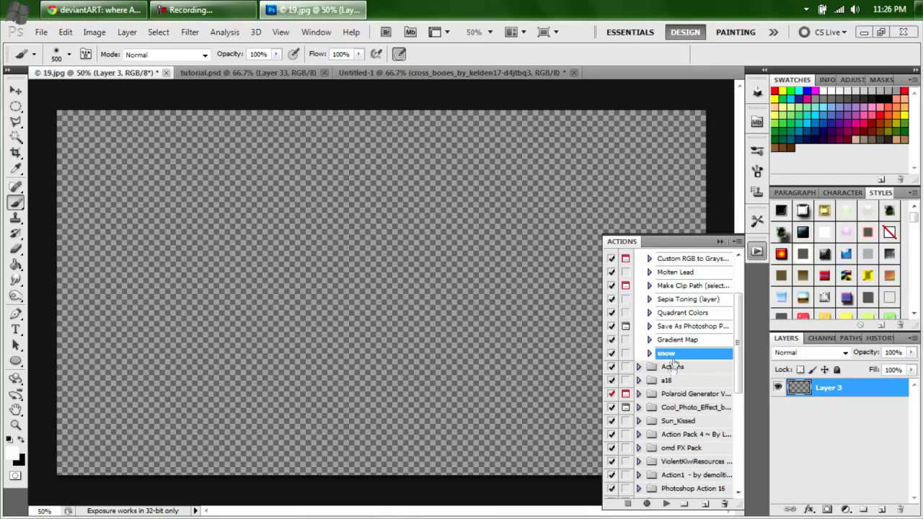
- Run the snow action from the Default Actions set on the blank layer
left_click(666, 505)
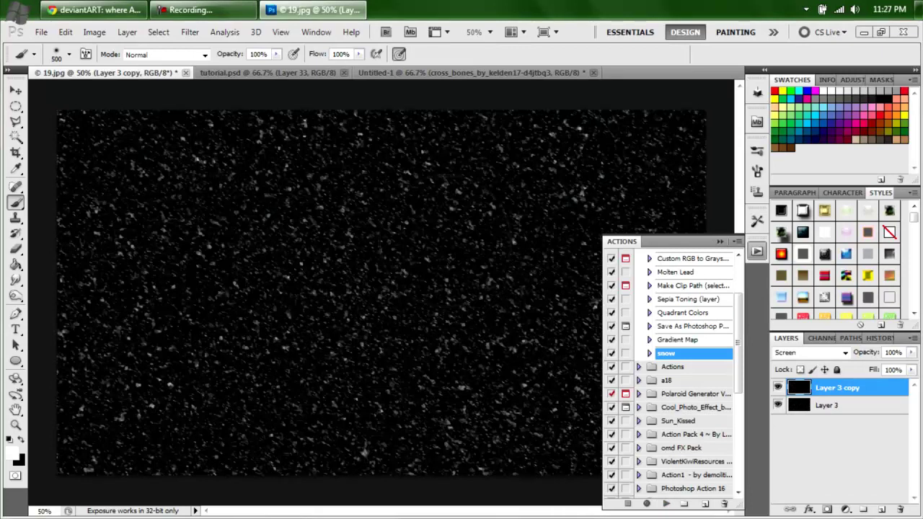
- Replace the snow layers with the placed winter landscape photo and add an empty layer above it
left_click(41, 32)
left_click(56, 295)
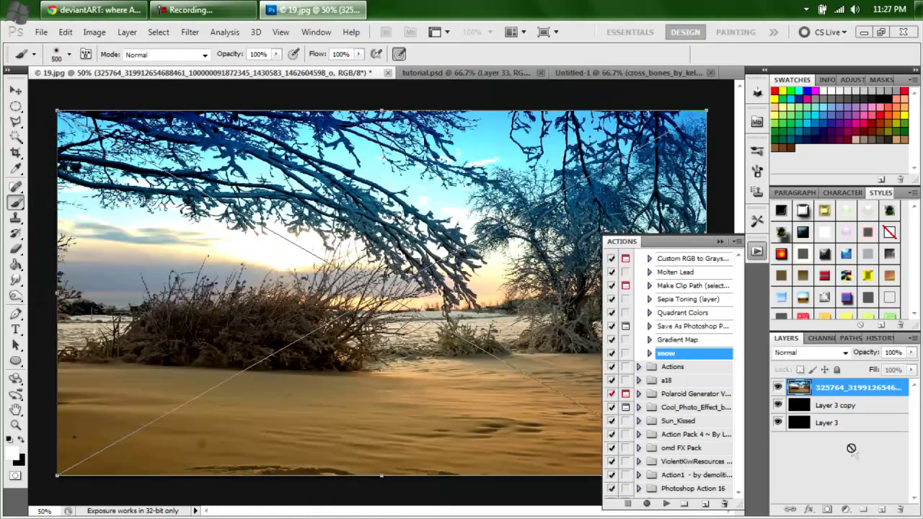
key("Return")
left_click_drag(873, 390, 864, 444)
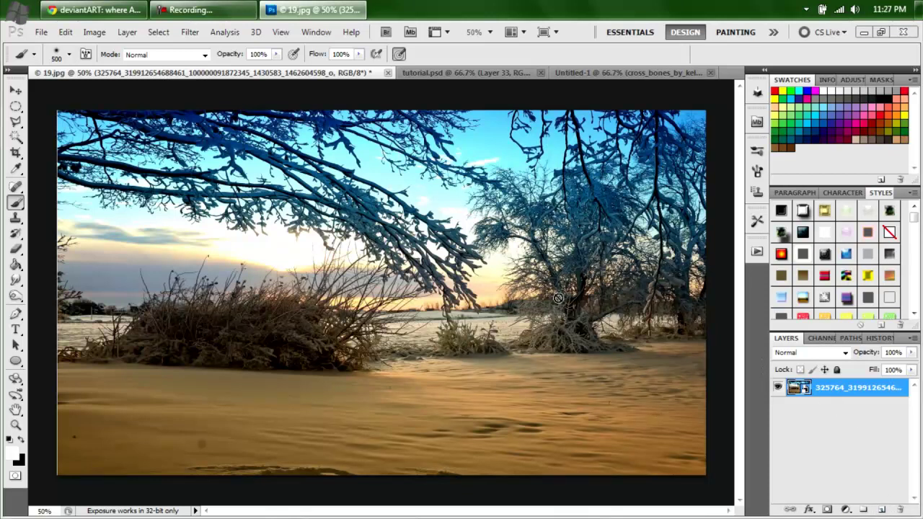
left_click(883, 510)
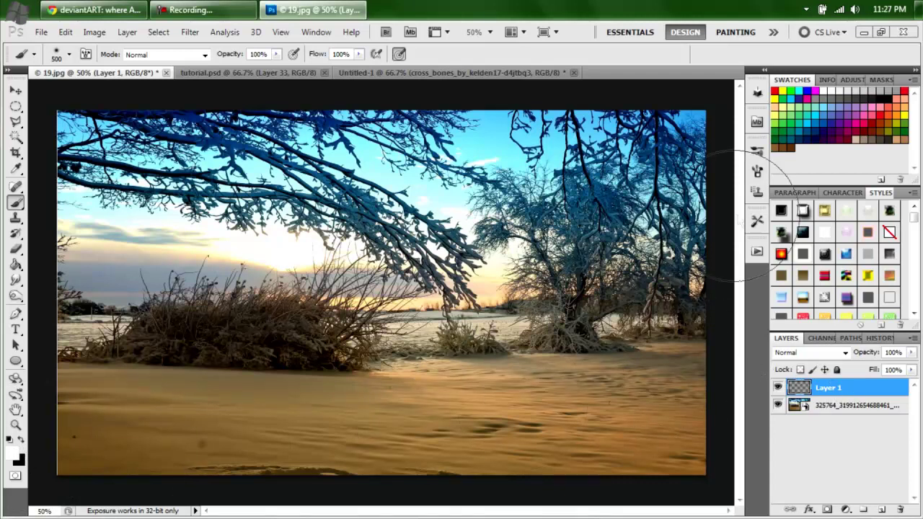
- Start recording a new action named snow2 in the Default Actions set
left_click(757, 251)
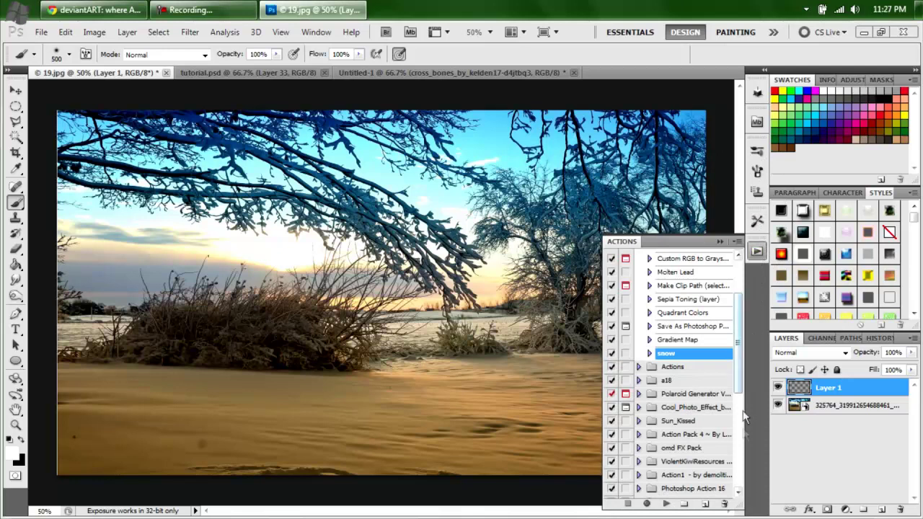
left_click(707, 504)
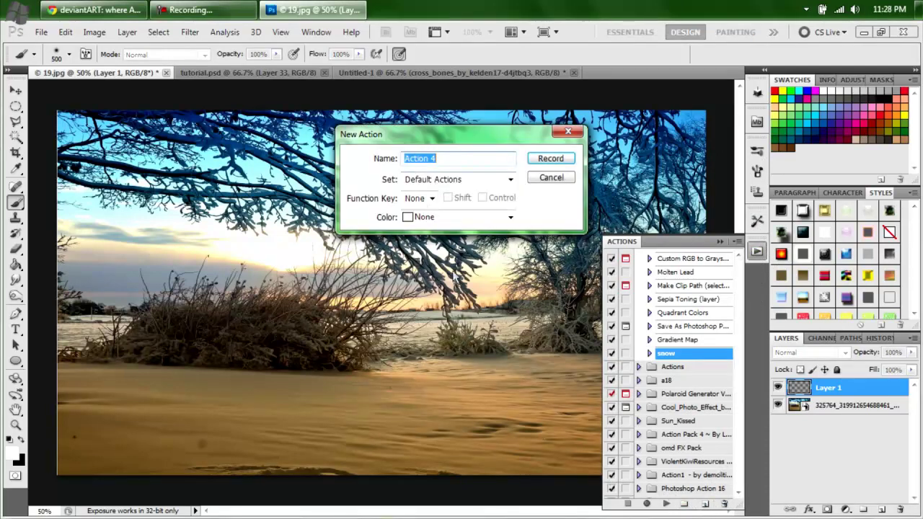
type("snow2")
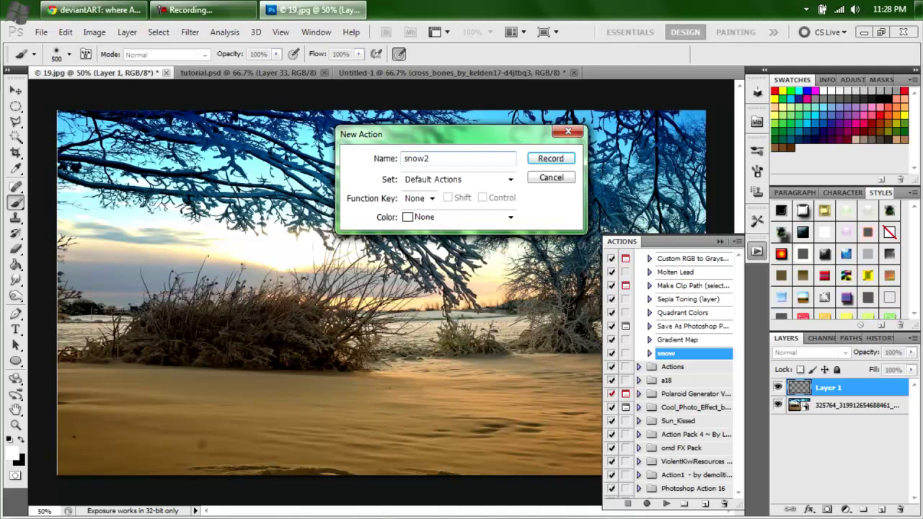
left_click(548, 159)
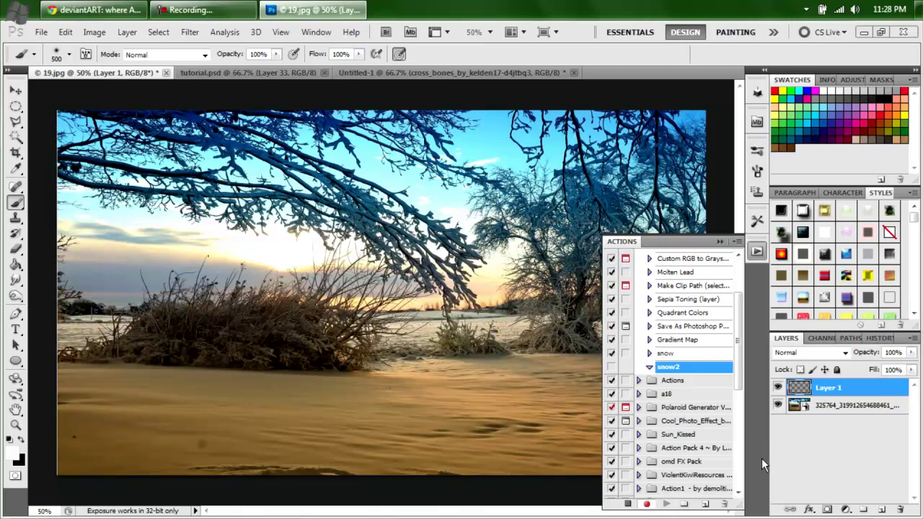
- Fill Layer 1 with the black background color and add 100% uniform monochromatic noise to it
key("ctrl+BackSpace")
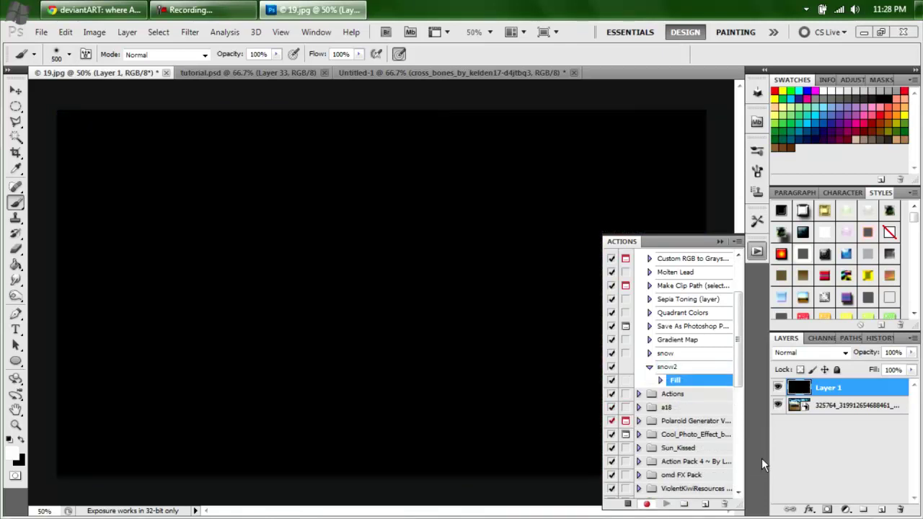
left_click(191, 32)
mouse_move(199, 182)
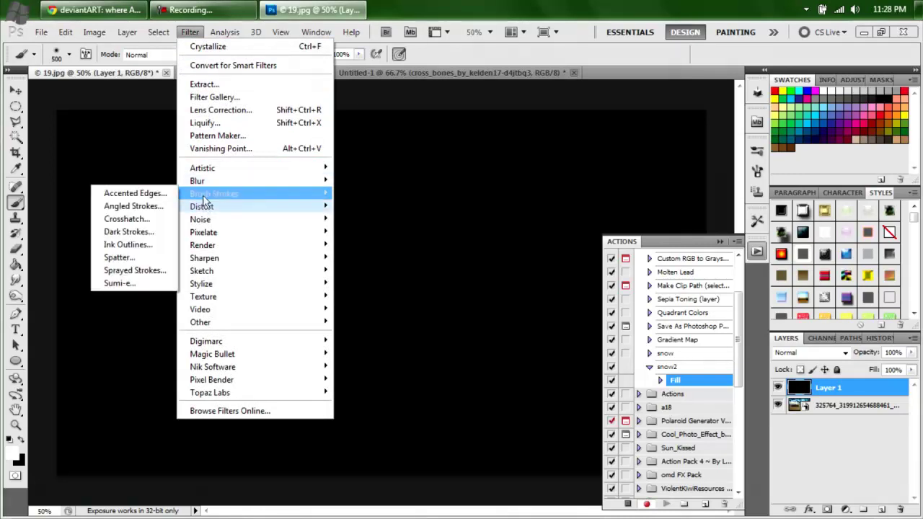
mouse_move(203, 220)
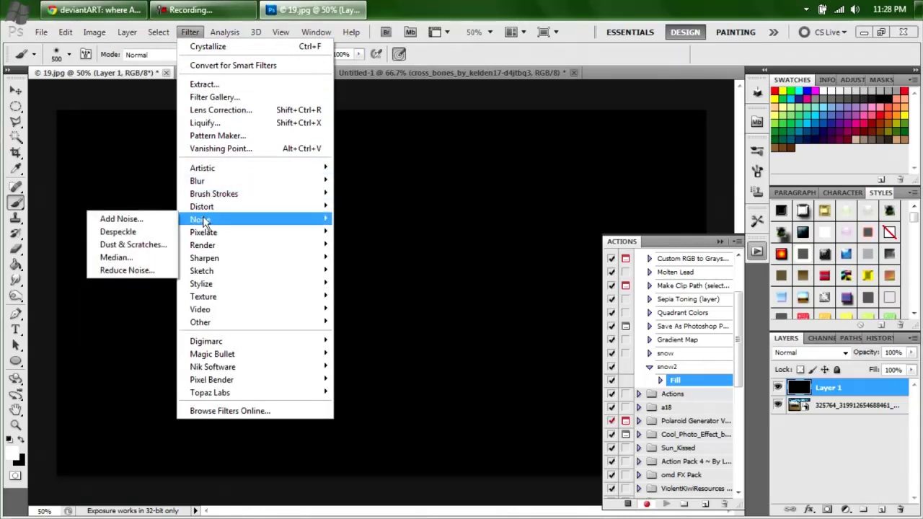
left_click(122, 220)
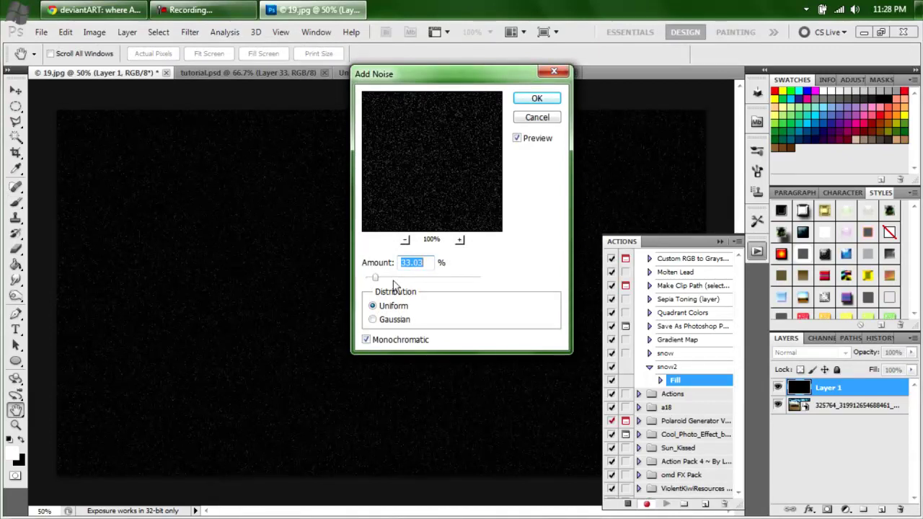
left_click_drag(399, 282, 396, 280)
type("100")
key("Return")
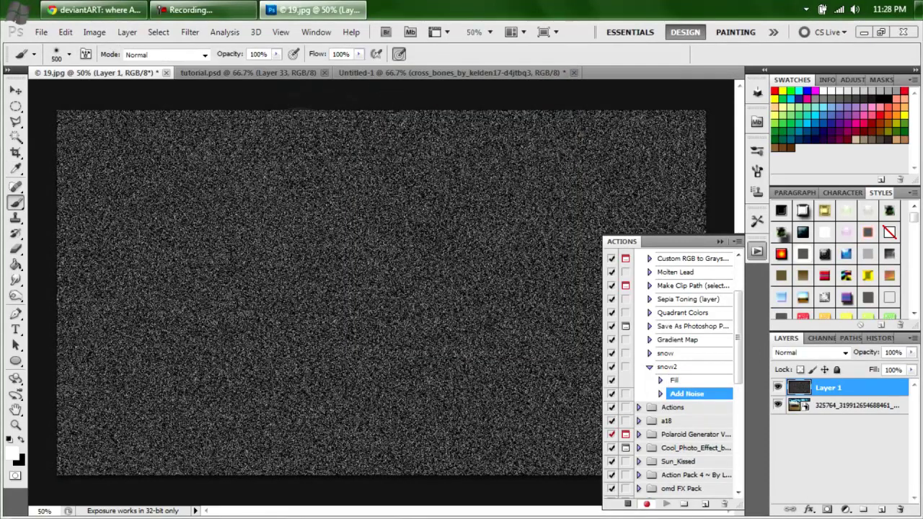
- Apply the Blur More filter to the noise on Layer 1
left_click(190, 31)
mouse_move(203, 182)
left_click(132, 207)
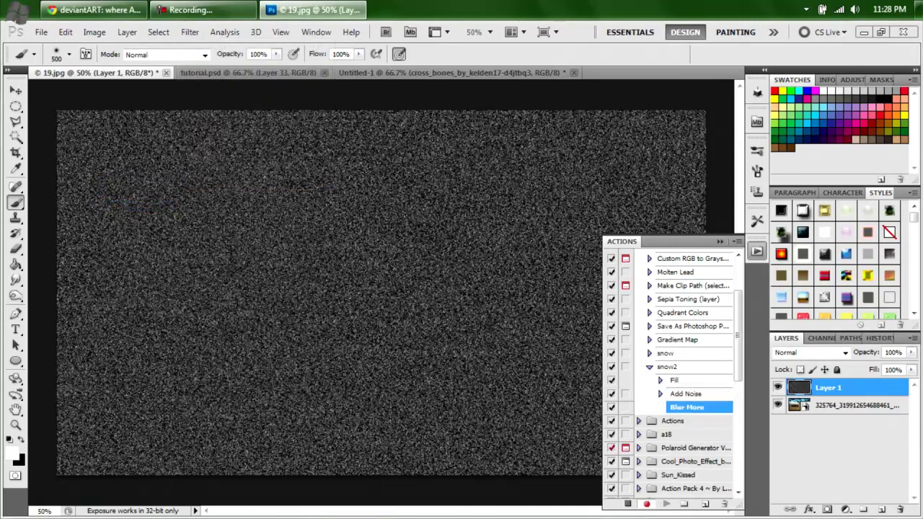
- Apply a Levels adjustment to Layer 1 with the black input at 119 and the white input at 152
left_click(190, 32)
mouse_move(223, 248)
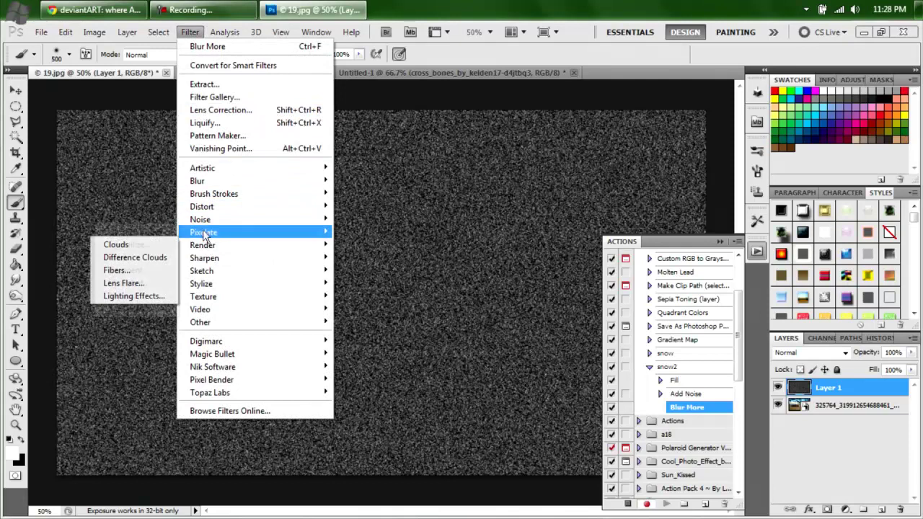
mouse_move(70, 34)
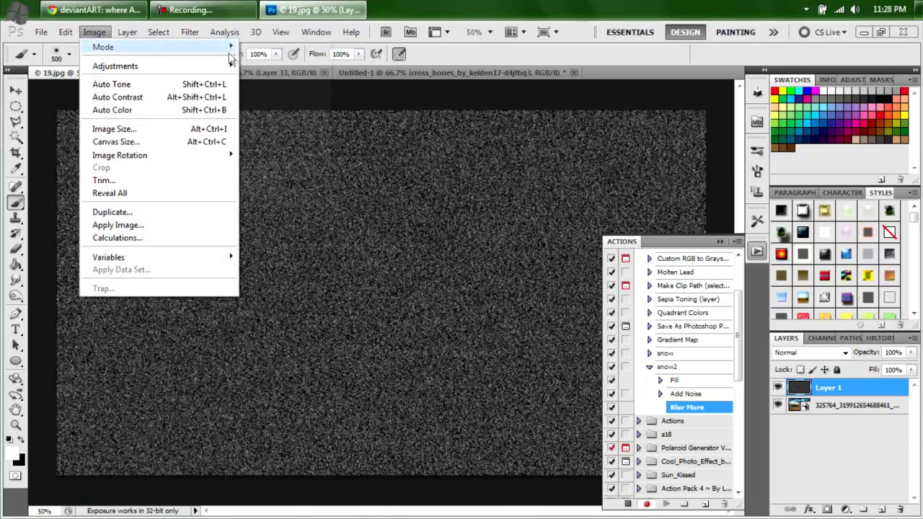
mouse_move(212, 69)
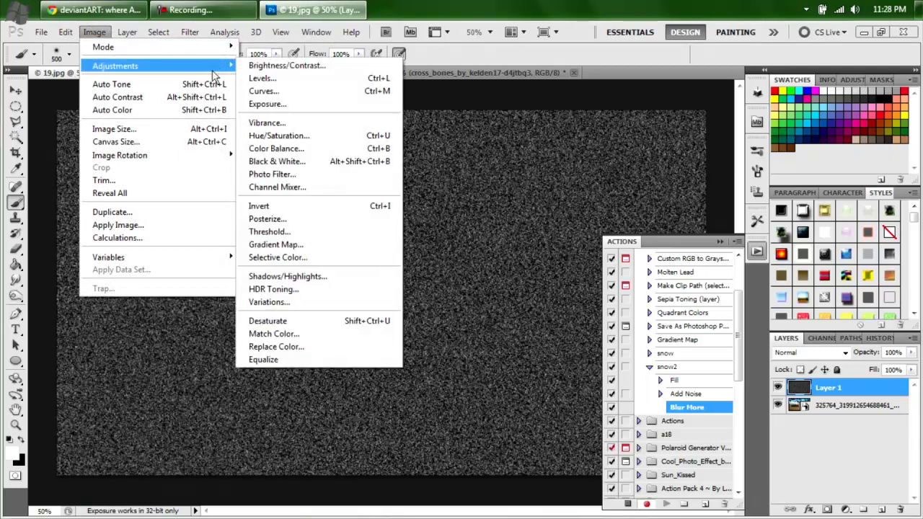
left_click(269, 81)
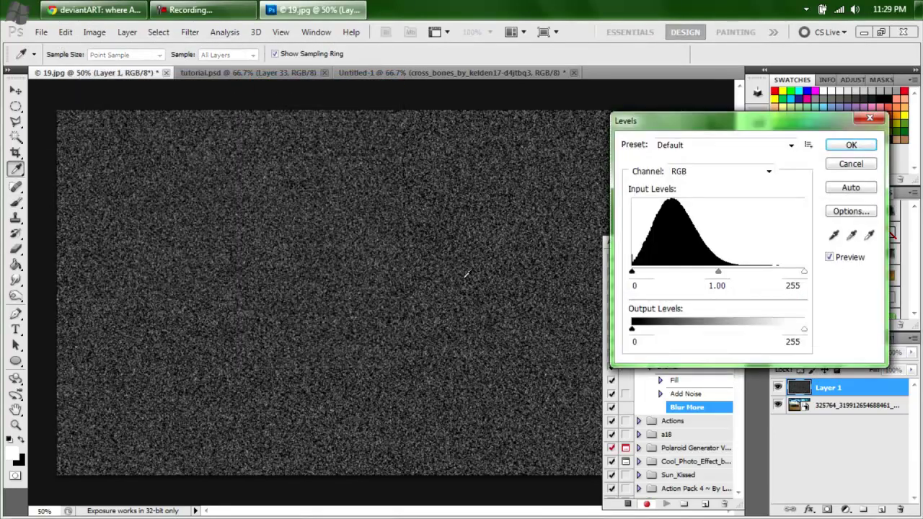
left_click_drag(632, 274, 714, 274)
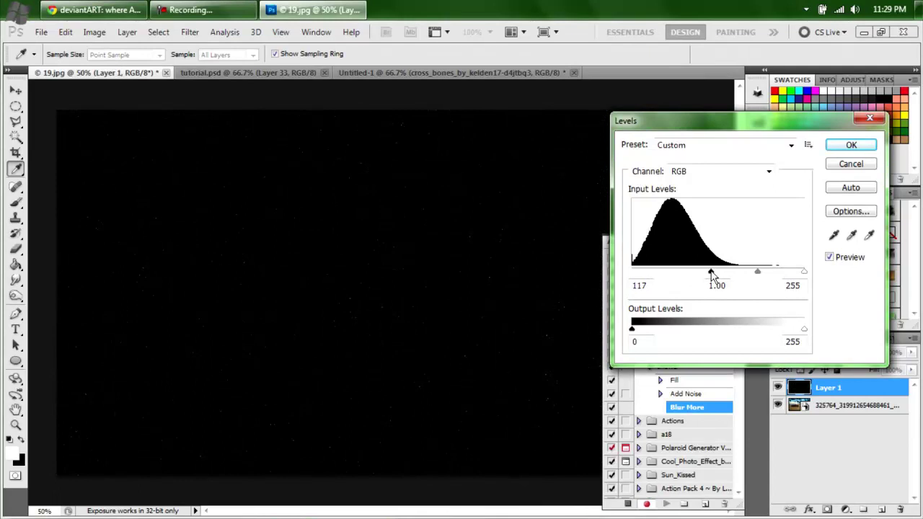
left_click_drag(712, 275, 712, 274)
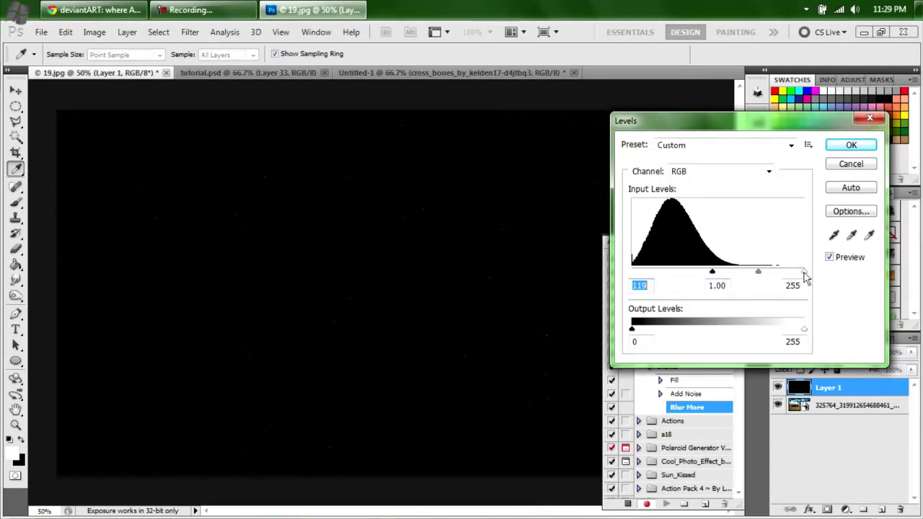
left_click_drag(805, 275, 735, 277)
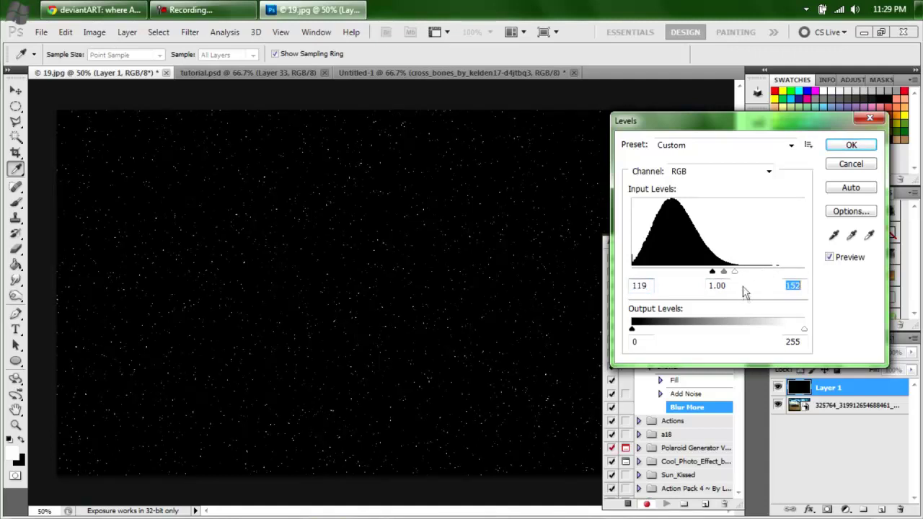
left_click(845, 145)
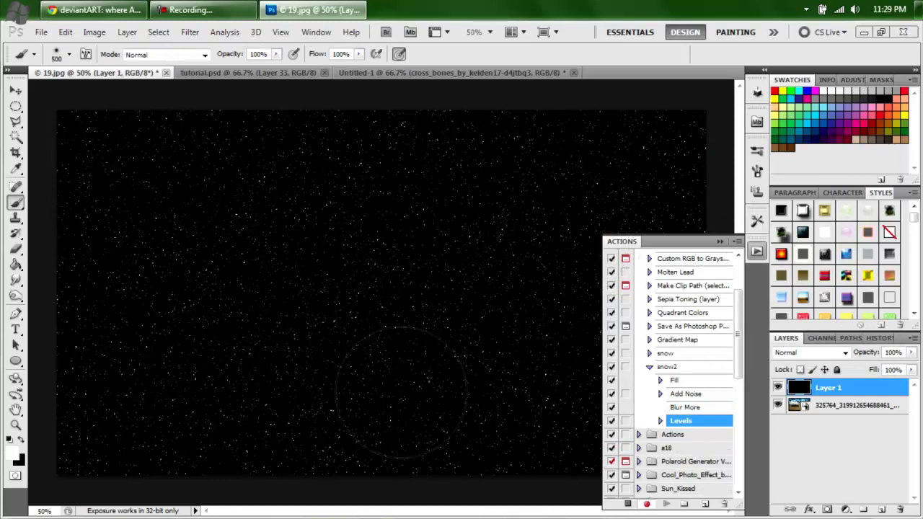
- Apply Motion Blur to Layer 1 at an angle of -66° and a distance of 11 pixels
left_click(190, 34)
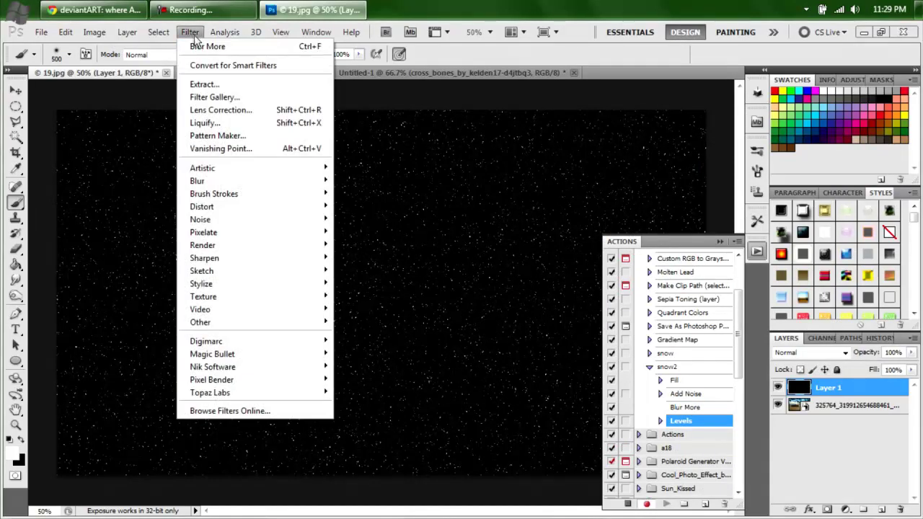
mouse_move(210, 183)
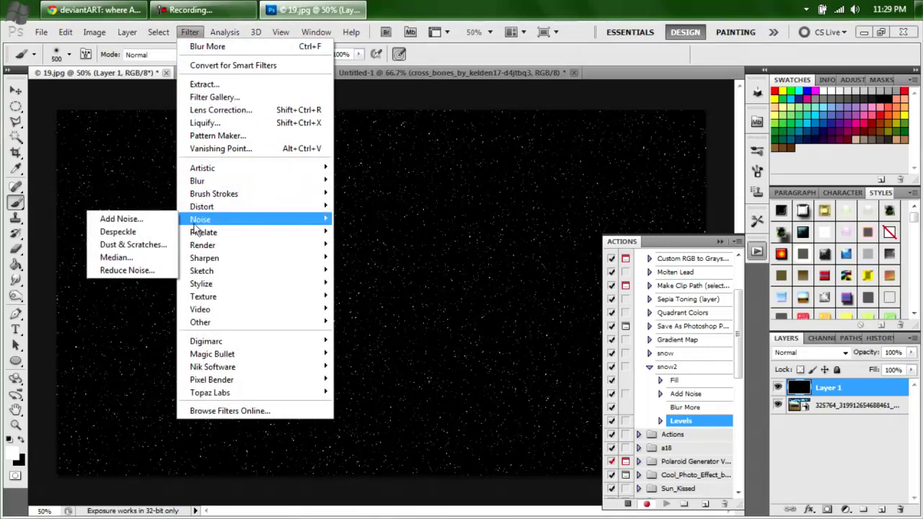
mouse_move(200, 233)
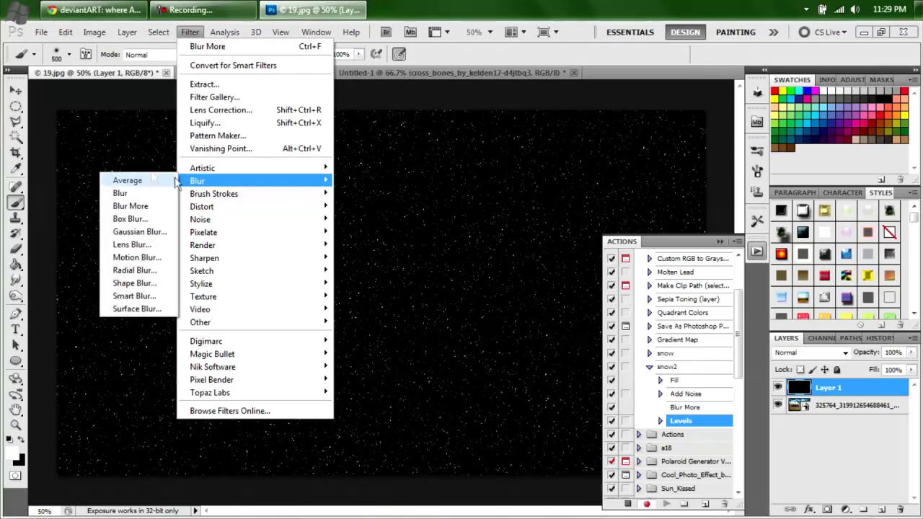
left_click(129, 264)
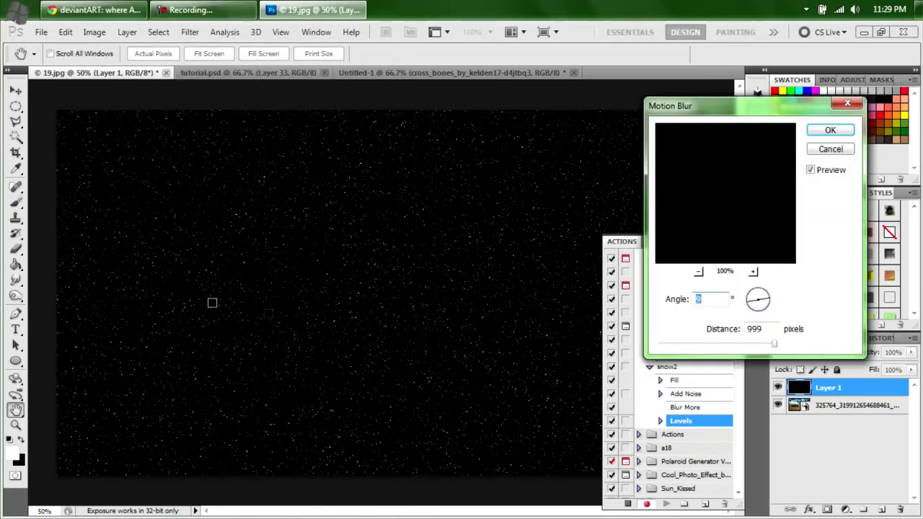
left_click_drag(750, 298, 760, 306)
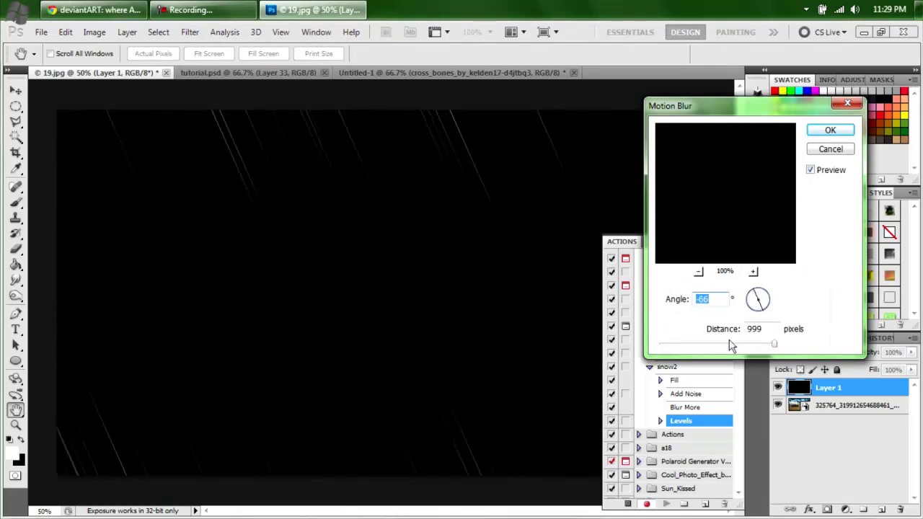
left_click_drag(687, 350, 668, 349)
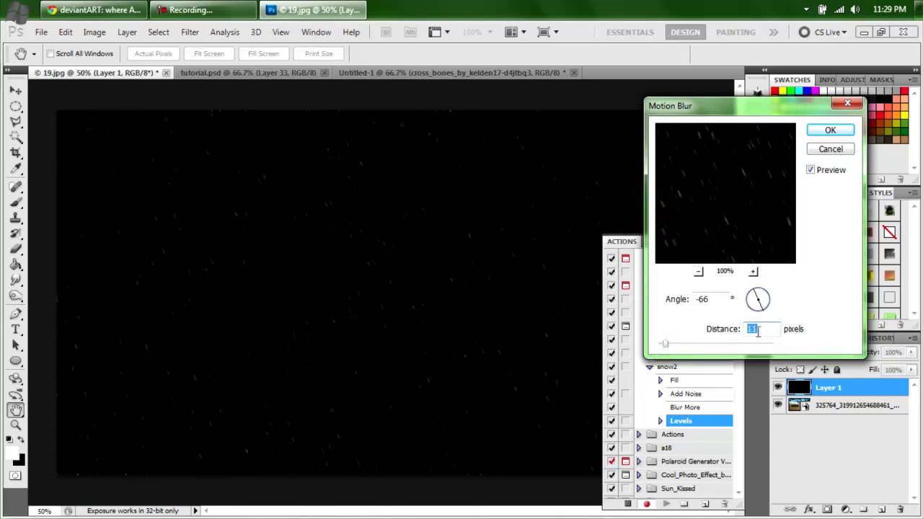
left_click(822, 138)
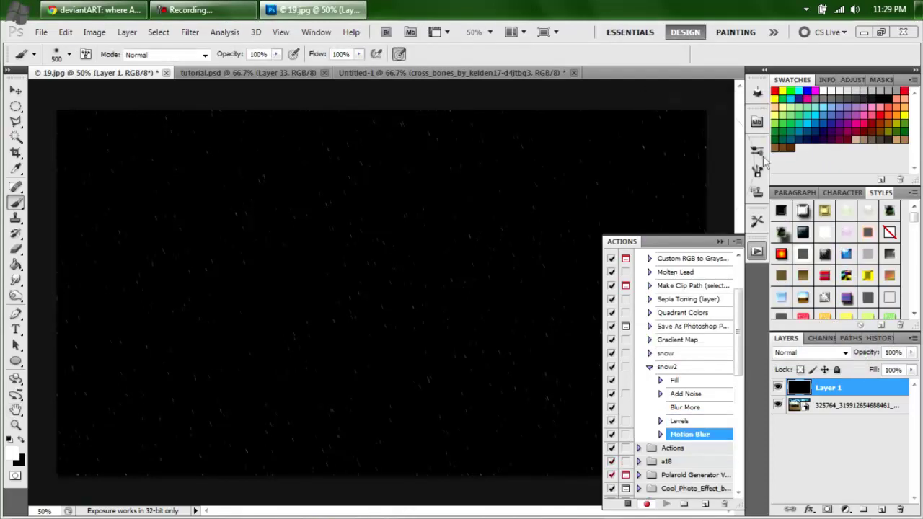
- Set Layer 1's blend mode to Screen and duplicate the layer
left_click(837, 353)
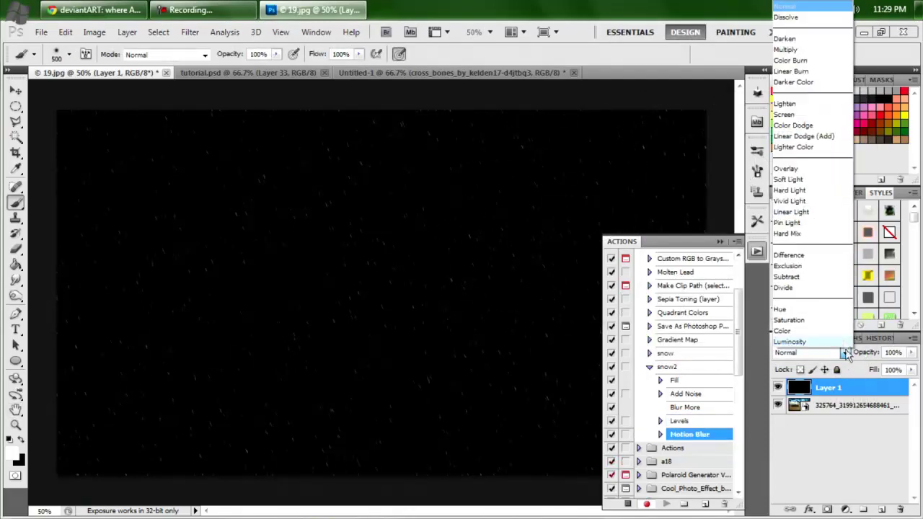
left_click(787, 114)
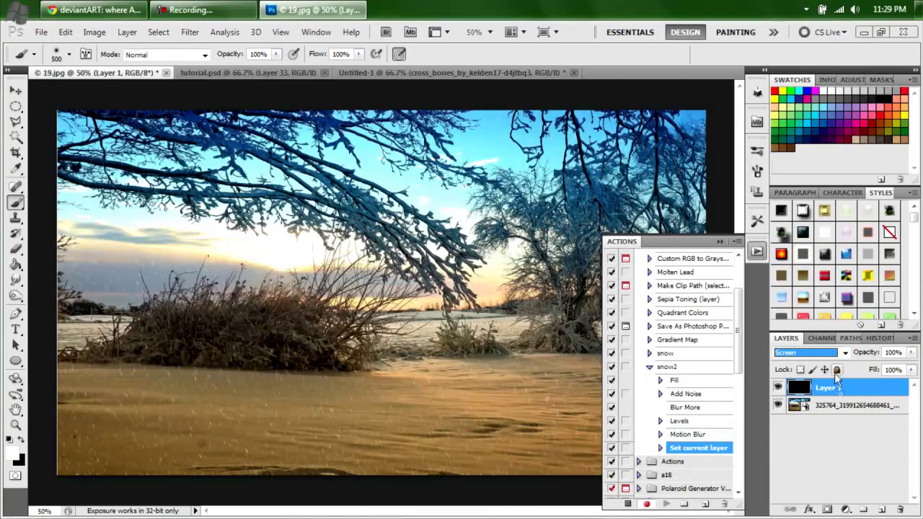
left_click_drag(866, 393, 881, 509)
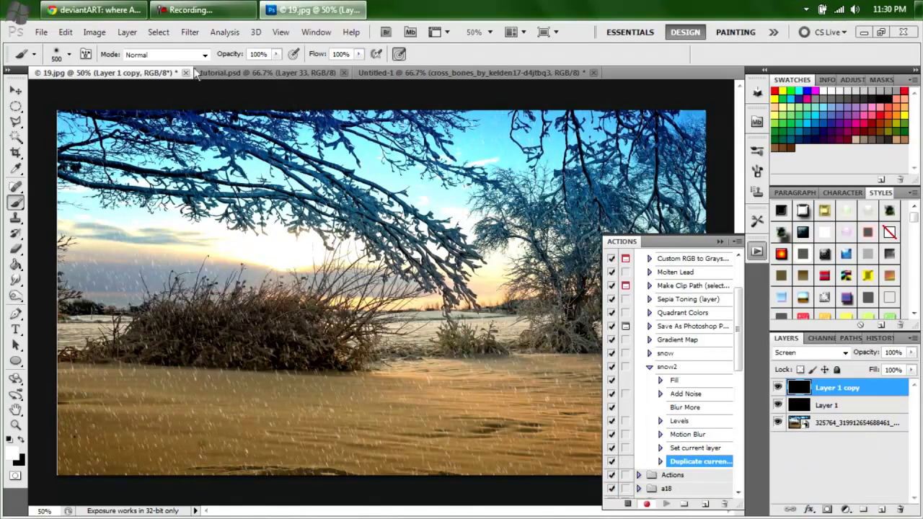
- Apply the Crystallize filter with a cell size of 16 to the duplicated snow layer and stop recording the action
left_click(190, 32)
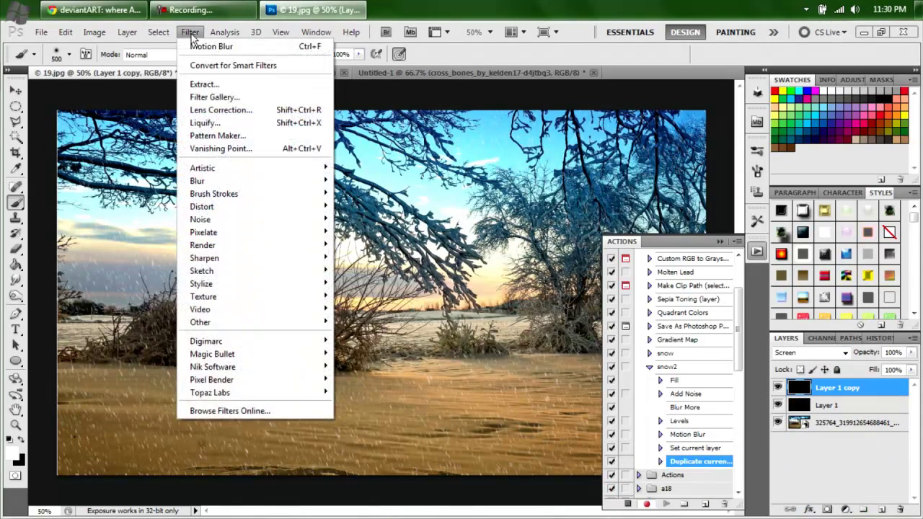
mouse_move(203, 195)
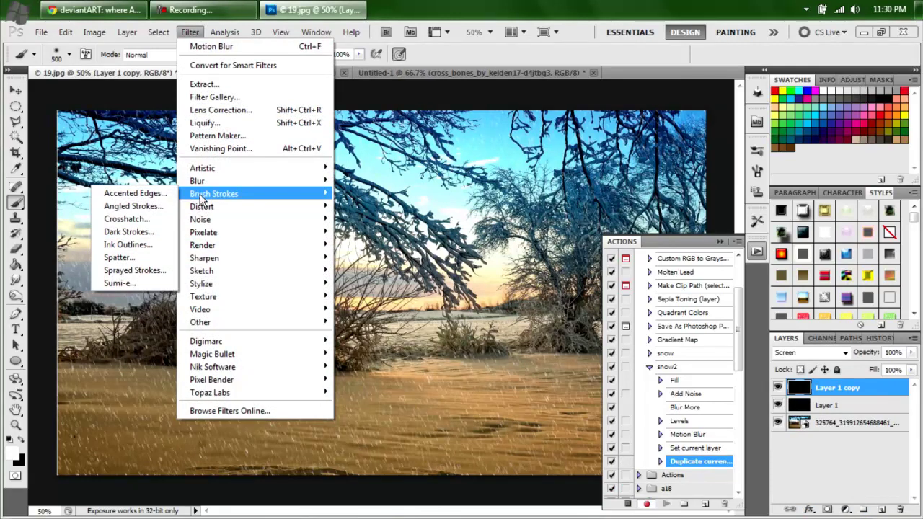
mouse_move(205, 235)
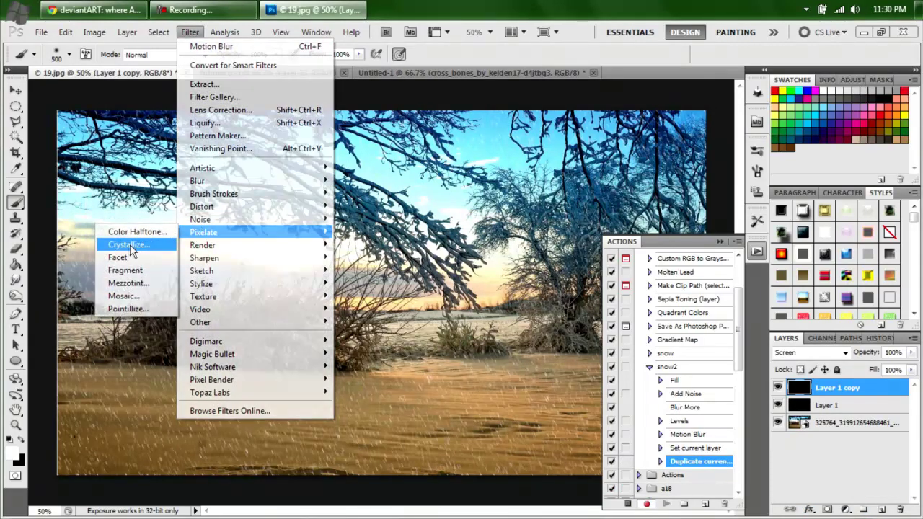
left_click(129, 245)
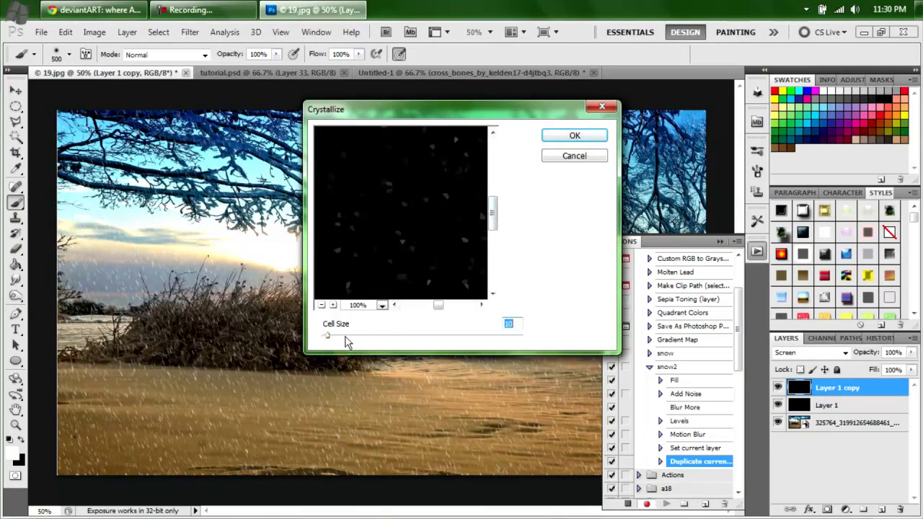
left_click_drag(344, 340, 332, 342)
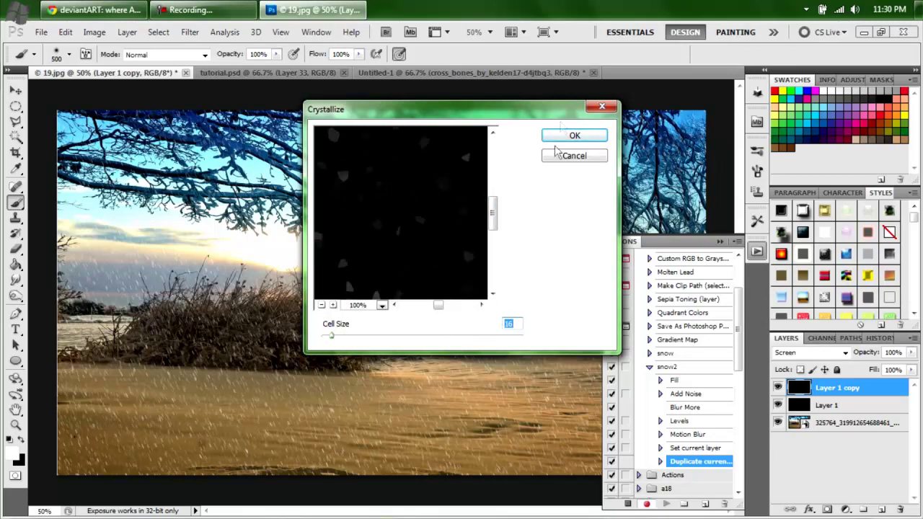
left_click(572, 136)
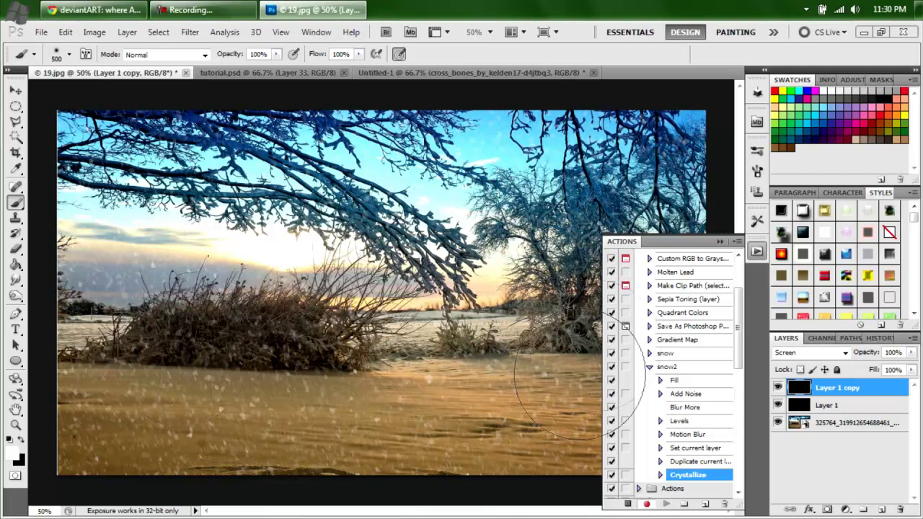
left_click(627, 505)
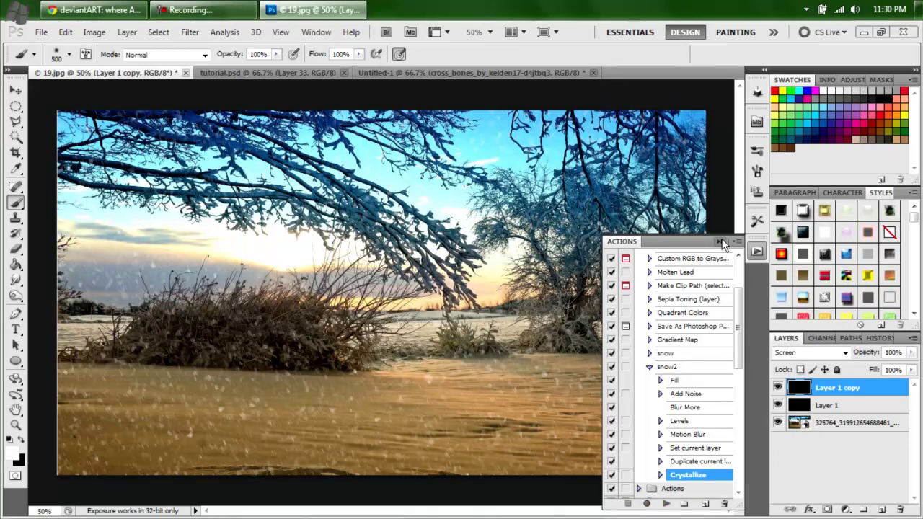
- Close the action list and delete both snow layers, Layer 1 copy and Layer 1, leaving the photo layer
left_click(720, 242)
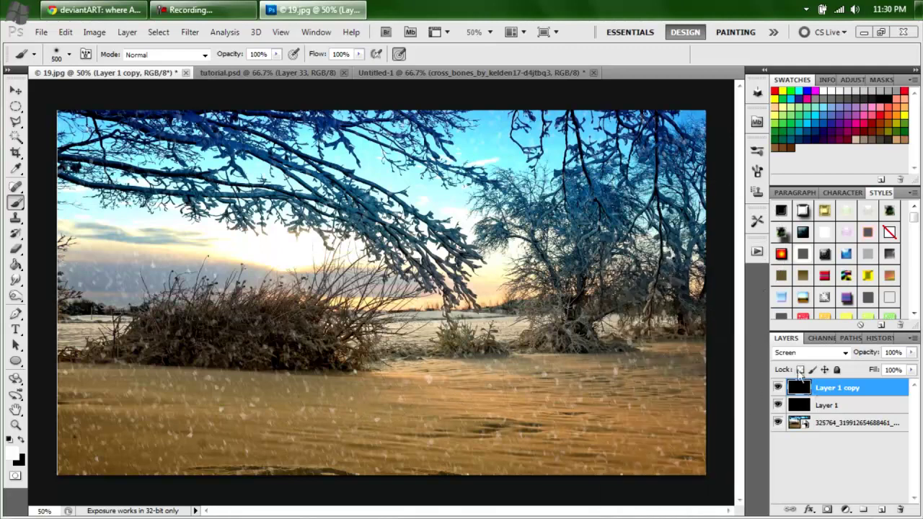
left_click_drag(870, 390, 874, 498)
left_click_drag(872, 391, 903, 510)
left_click_drag(859, 406, 894, 504)
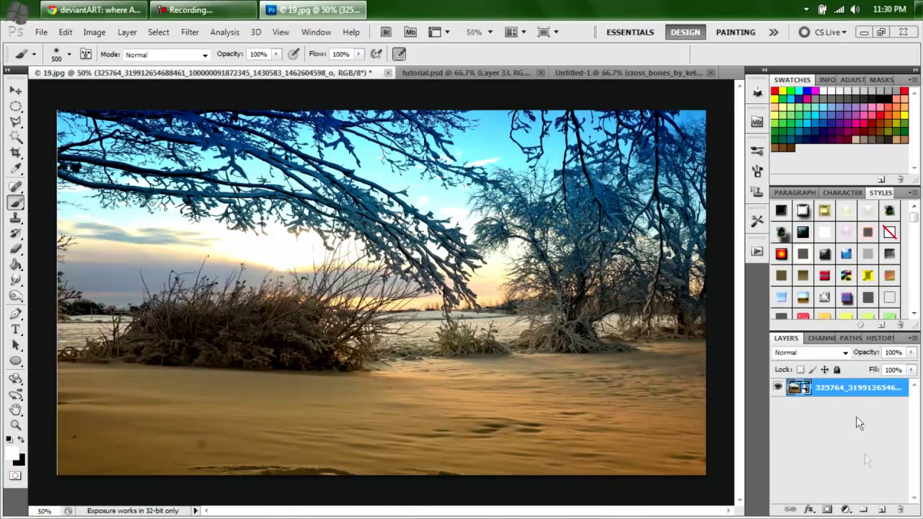
- Add a single new empty layer above the photo layer, discarding the extra layer
left_click(881, 510)
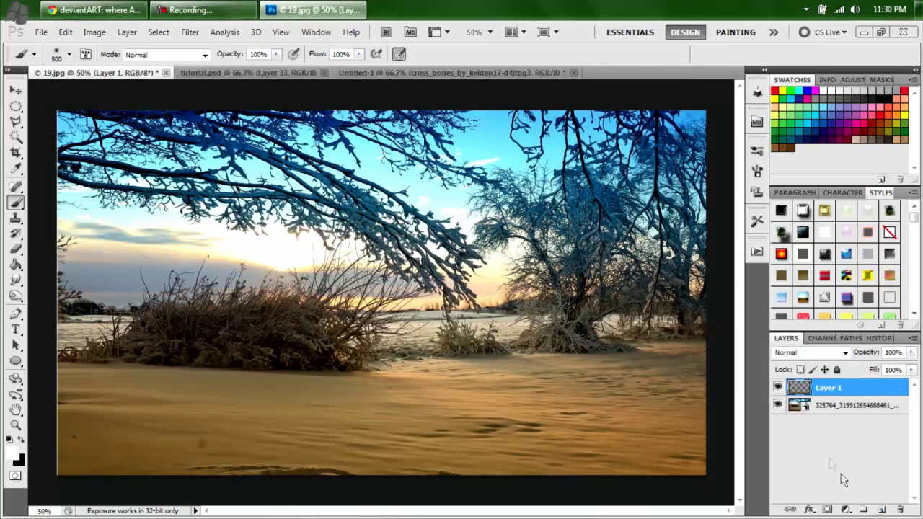
left_click(881, 510)
left_click_drag(851, 389, 901, 510)
- Play the snow2 action on the new empty layer, and undo back to the photo layer alone
left_click(757, 250)
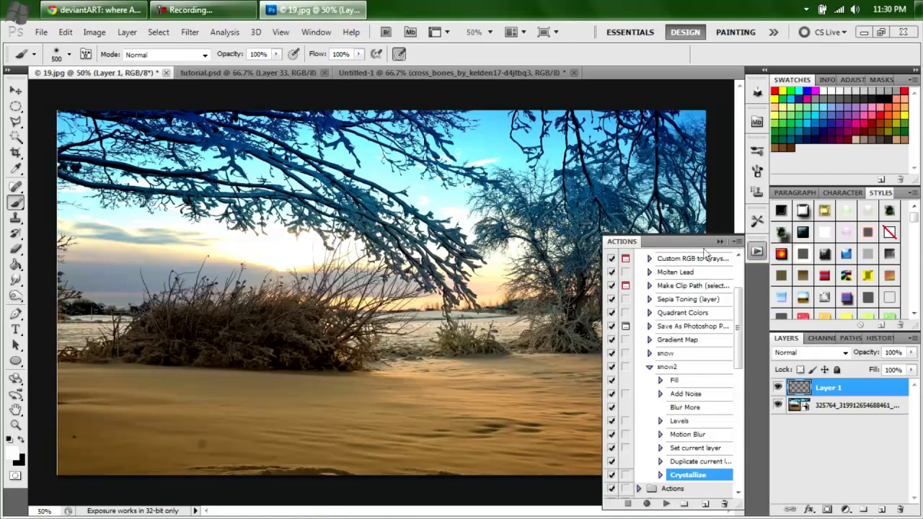
left_click(650, 367)
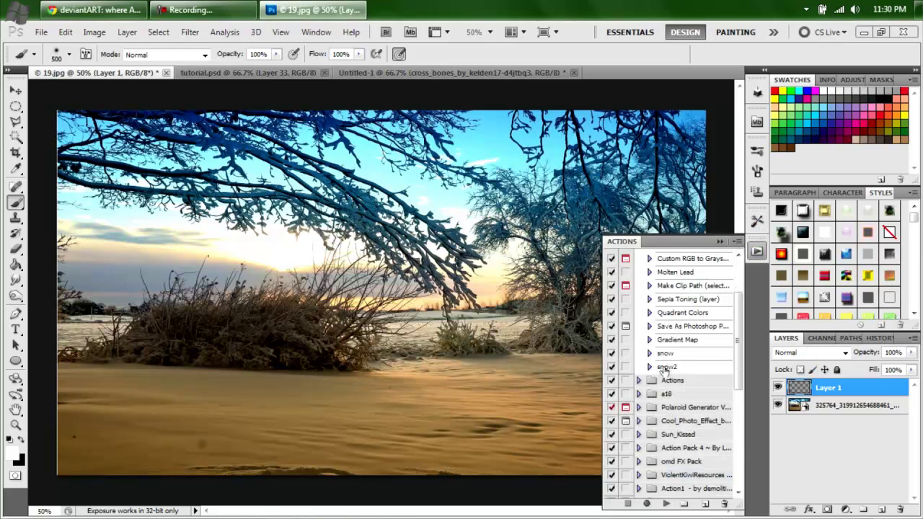
left_click(664, 369)
left_click(666, 504)
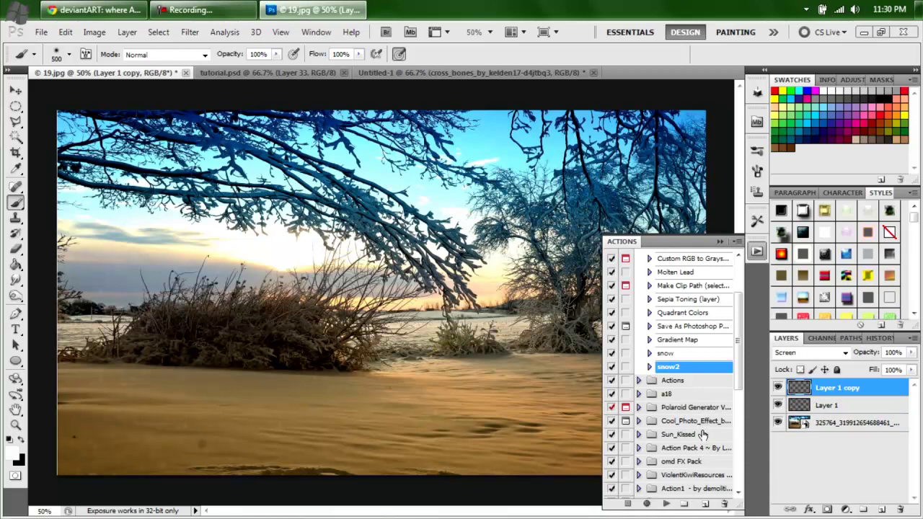
left_click(720, 242)
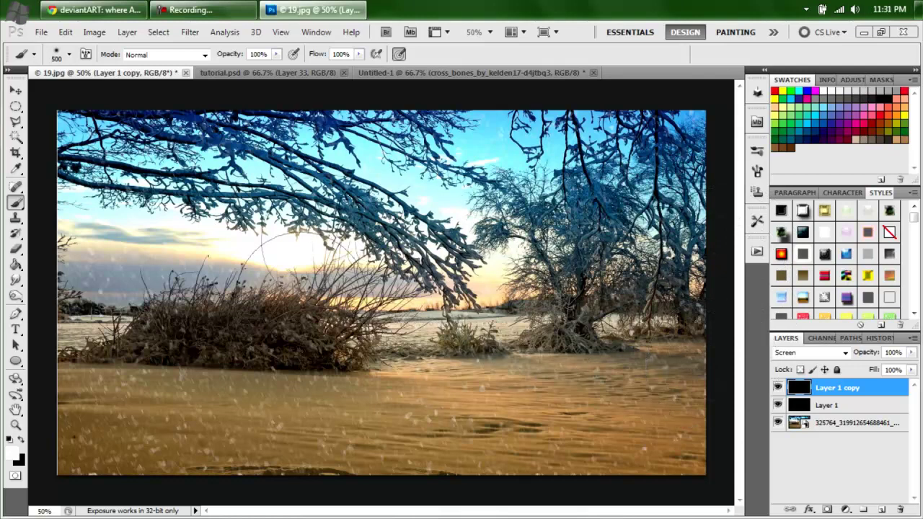
key("ctrl+alt+z")
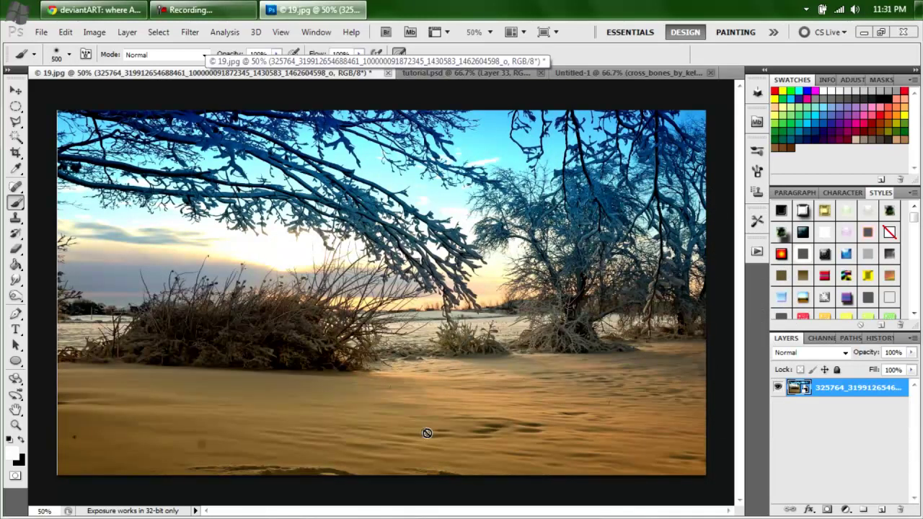
- Open the Magic Bullet PhotoLooks filter for the photo layer
left_click(190, 31)
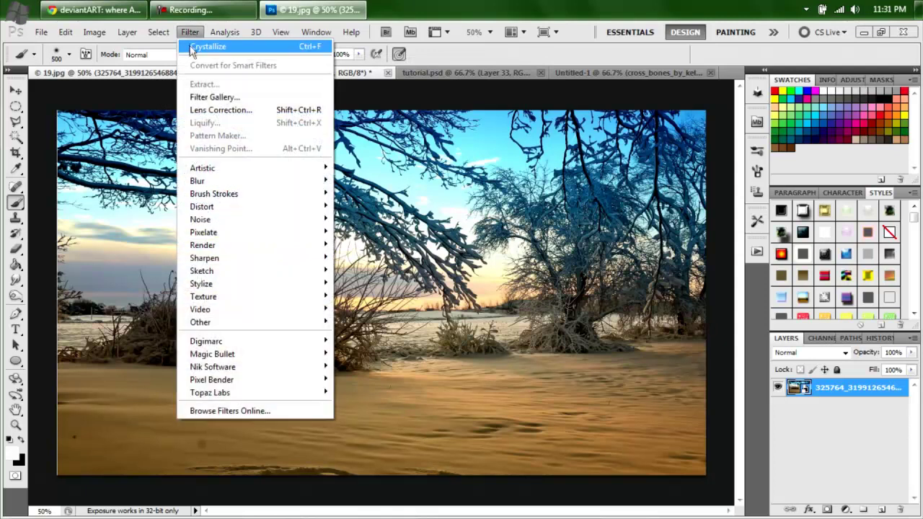
mouse_move(231, 354)
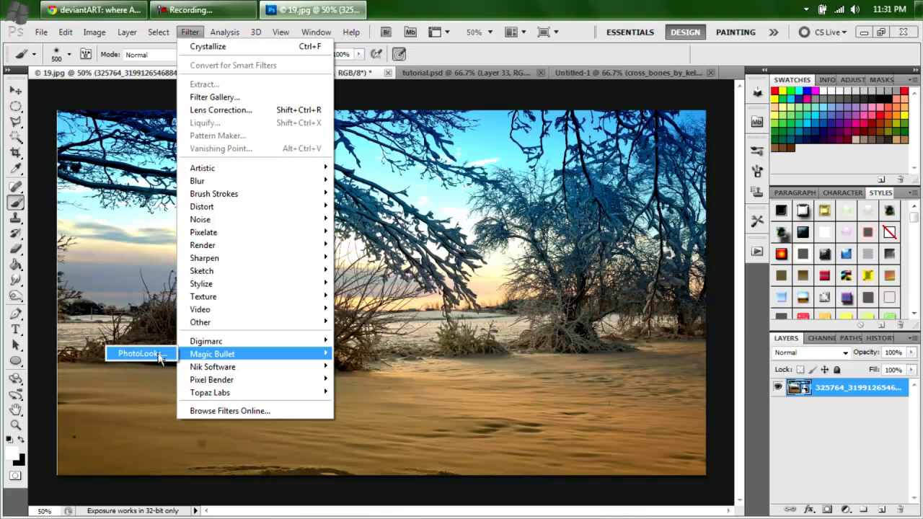
left_click(160, 355)
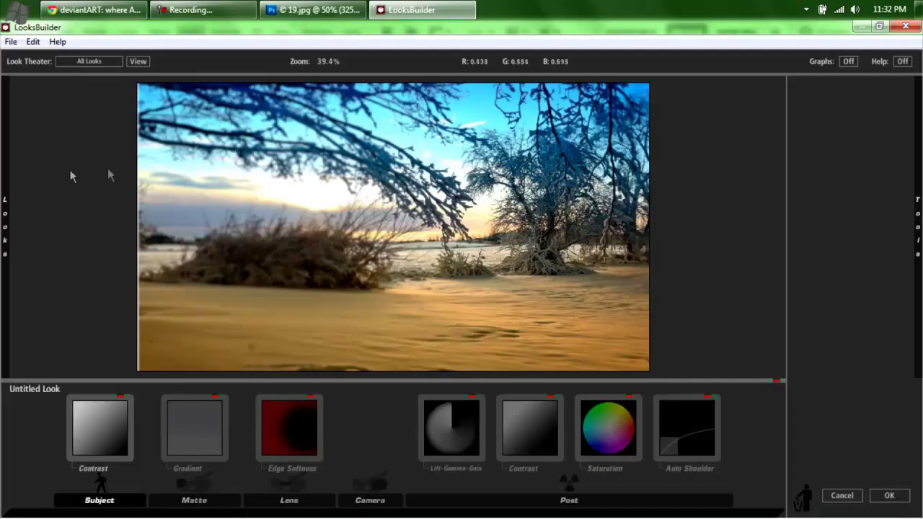
- Try the Basic Cool and Basic Warm Max looks on the photo
mouse_move(7, 180)
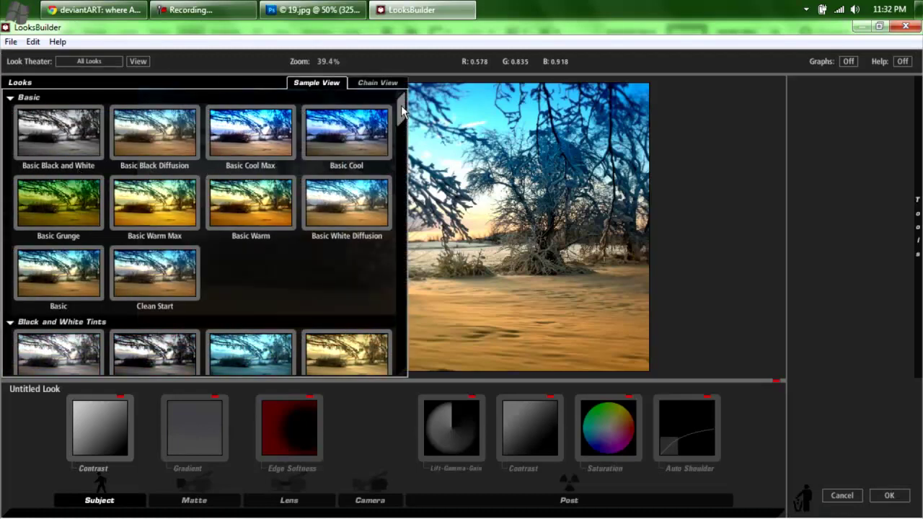
left_click(347, 138)
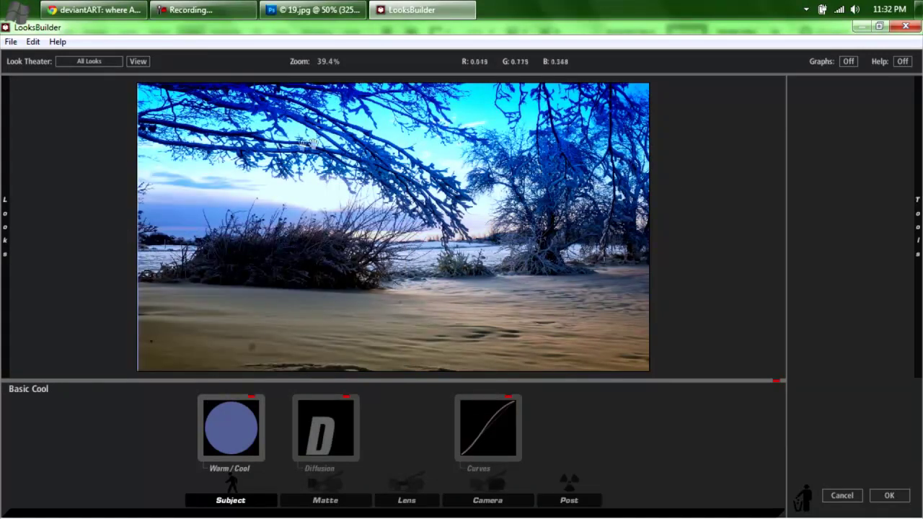
mouse_move(4, 173)
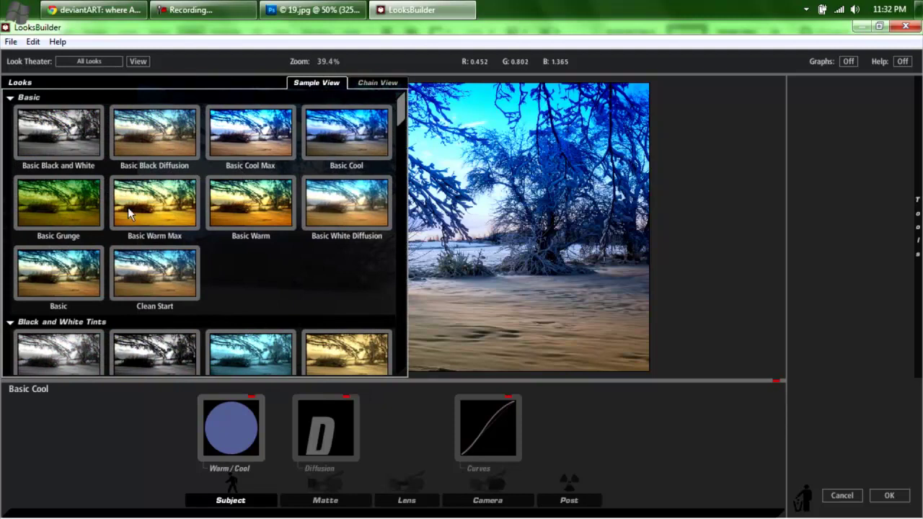
left_click(129, 213)
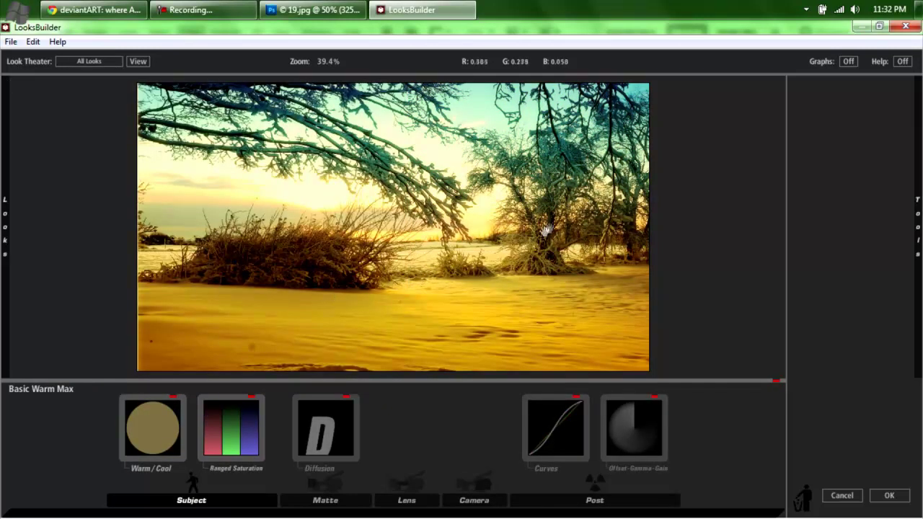
- Choose the Basic White Diffusion look, browse the other look categories, and apply PhotoLooks to the photo
mouse_move(8, 207)
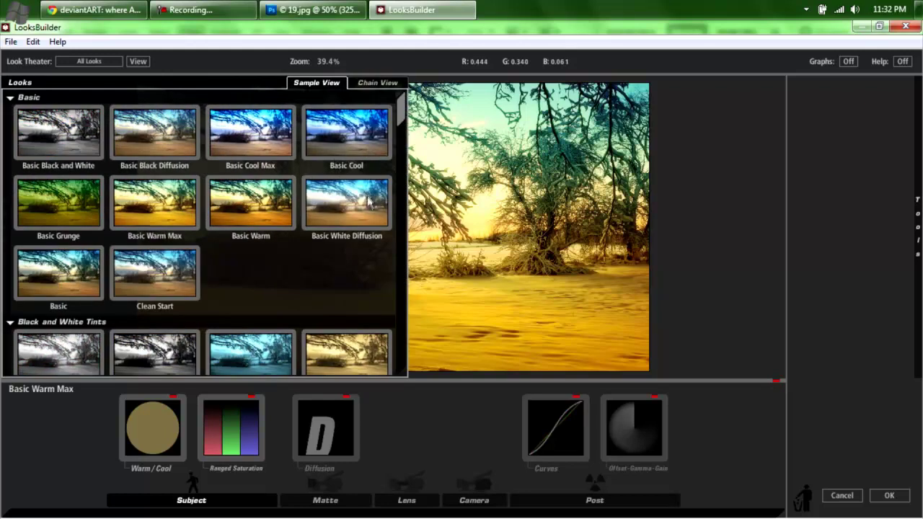
left_click(369, 205)
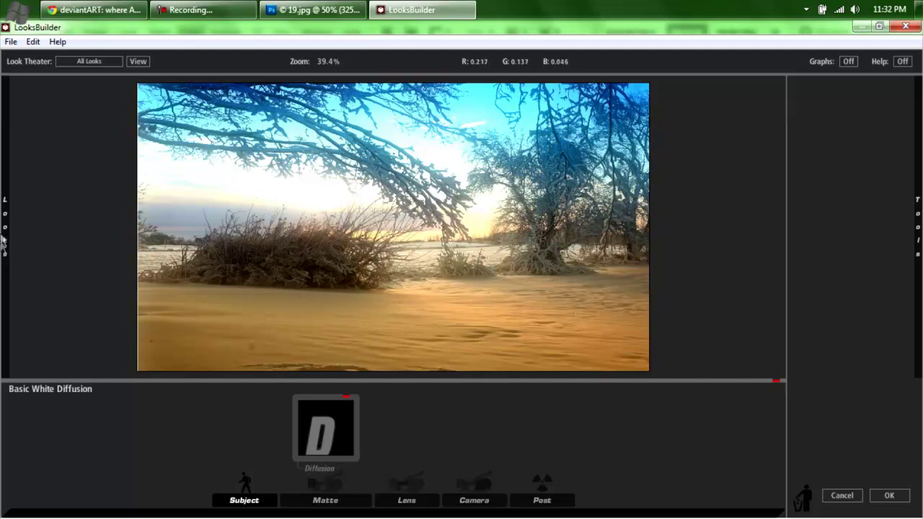
mouse_move(4, 245)
left_click_drag(400, 119, 405, 203)
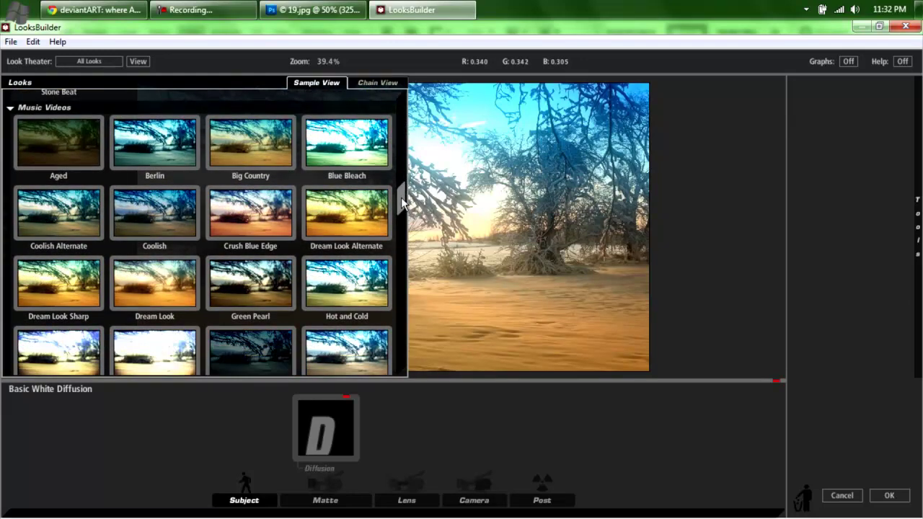
left_click_drag(405, 204, 405, 90)
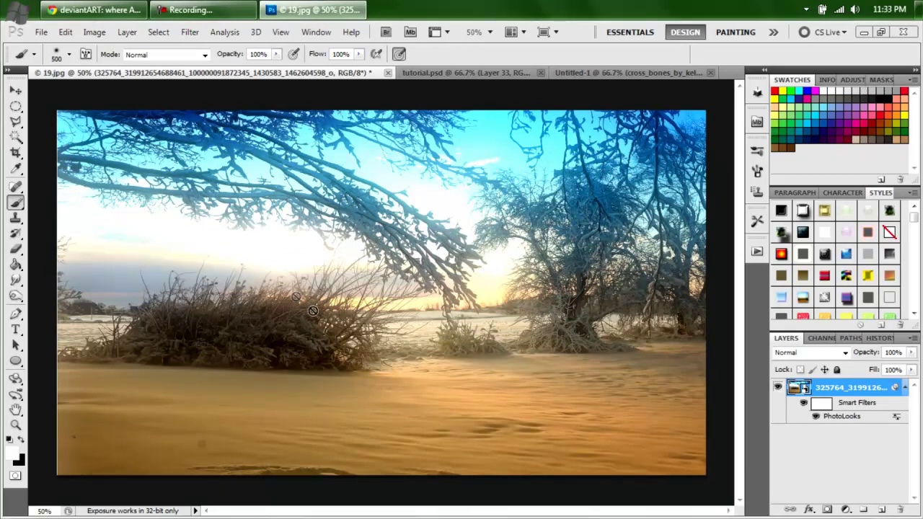
- Open Nik Software's Color Efex Pro 3.0 Complete on the photo layer, accepting Smart Filter operation
left_click(191, 32)
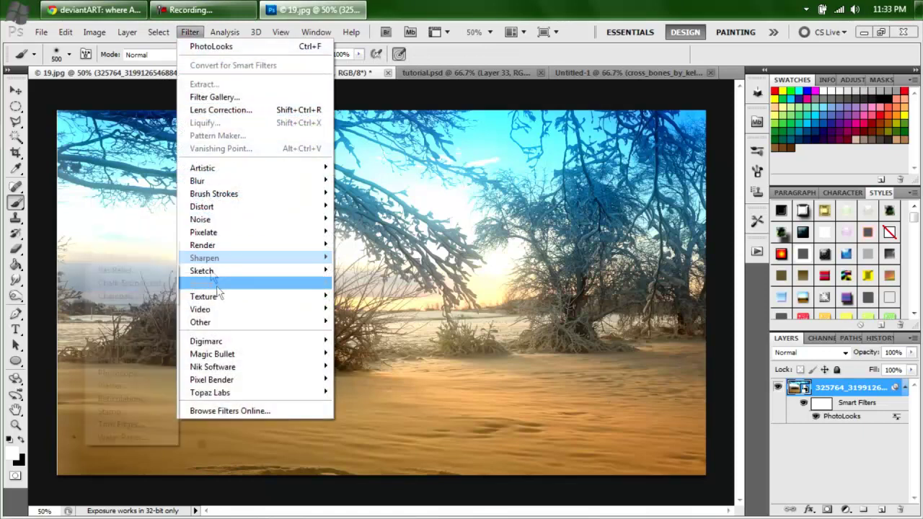
mouse_move(214, 369)
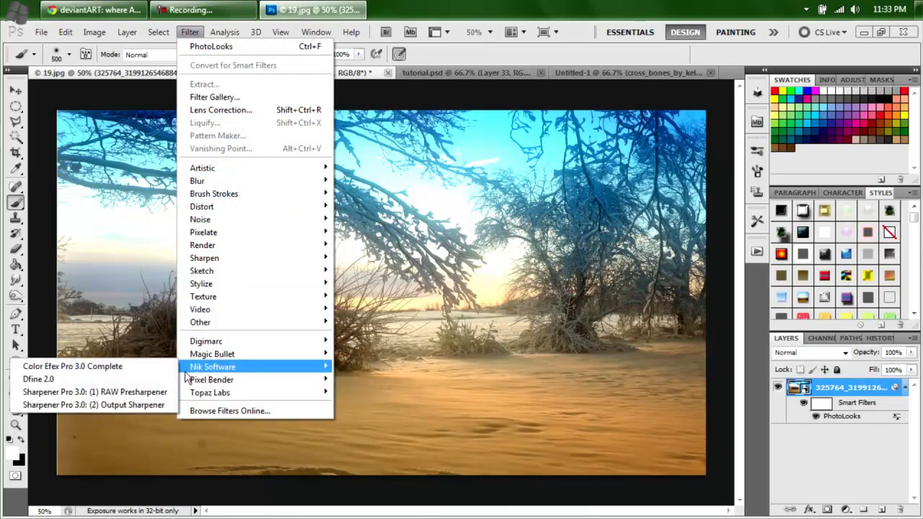
left_click(85, 367)
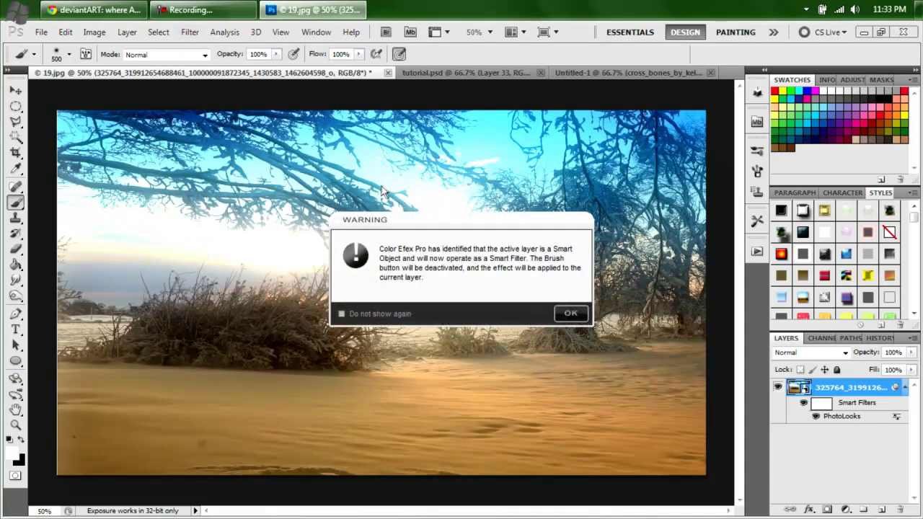
left_click(570, 313)
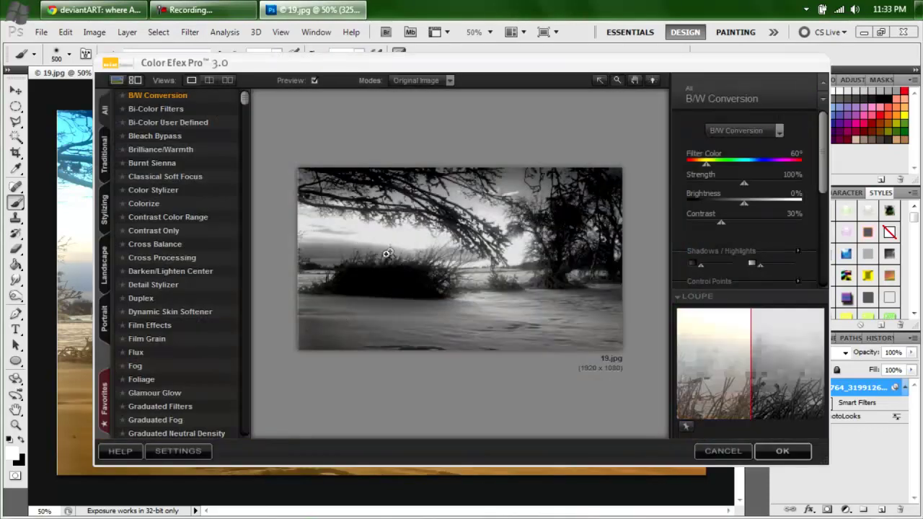
- Preview the Color Efex Pro filters on the photo one by one, from Bi-Color Filters through Contrast Color Range
left_click(160, 109)
left_click(164, 126)
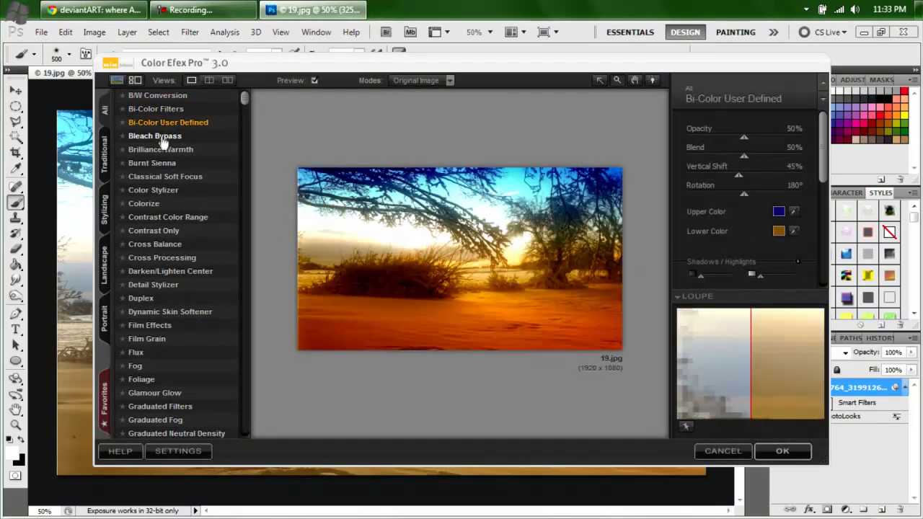
left_click(161, 138)
left_click(162, 153)
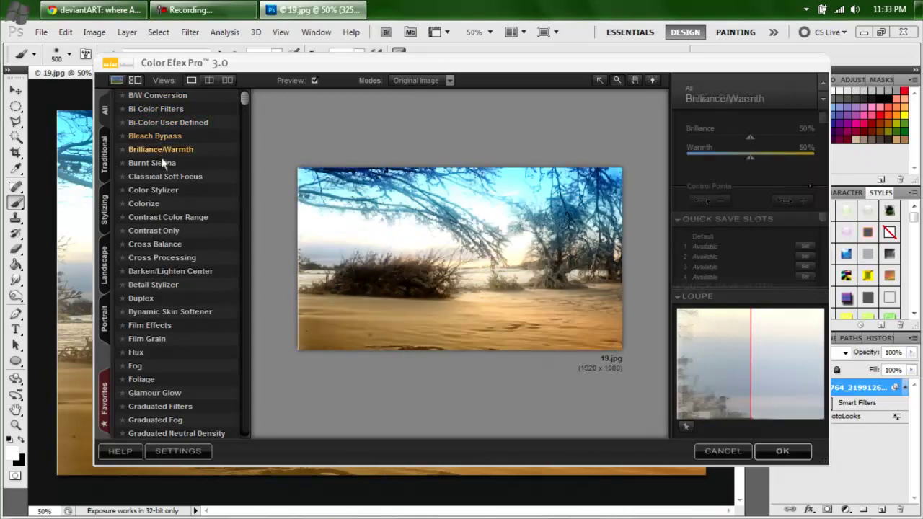
left_click(162, 164)
left_click(162, 178)
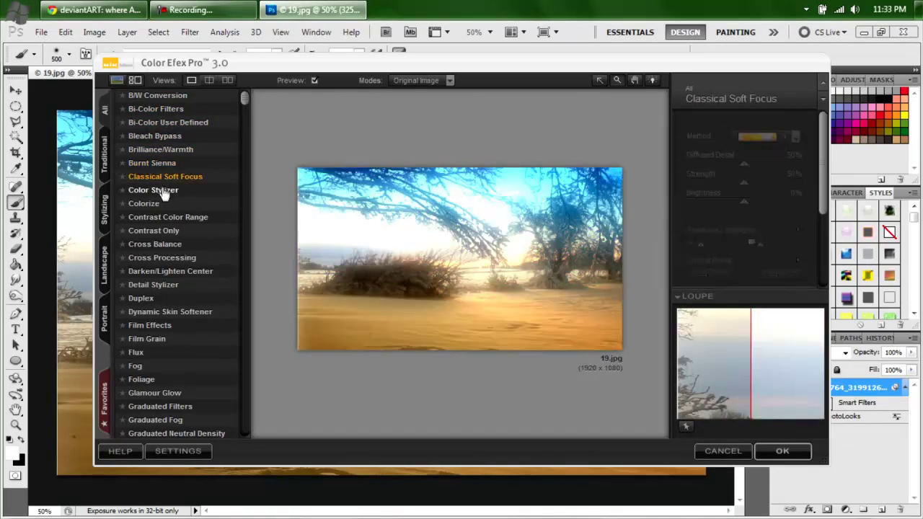
left_click(162, 191)
left_click(160, 205)
left_click(161, 218)
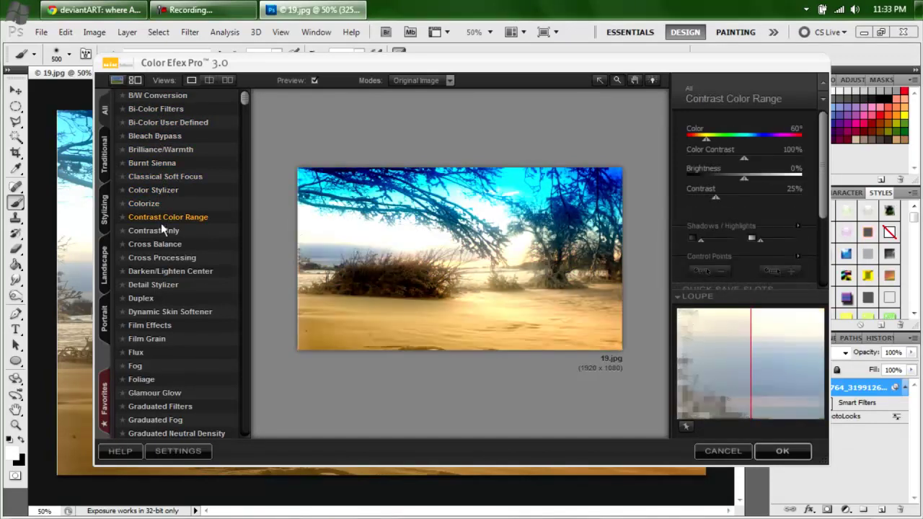
- Preview Colorize and Contrast Color Range again, and continue through the contrast, cross and detail filters to Duplex
left_click(153, 206)
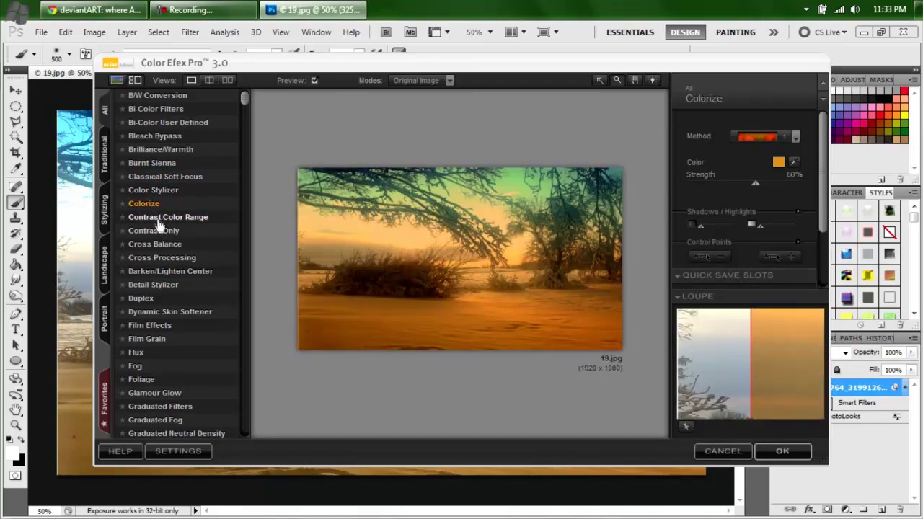
left_click(155, 218)
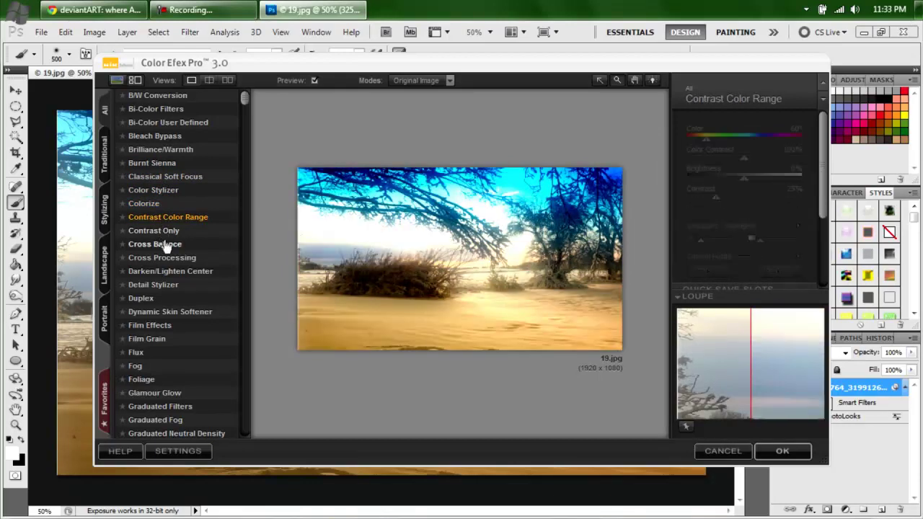
left_click(163, 243)
left_click(161, 231)
left_click(168, 255)
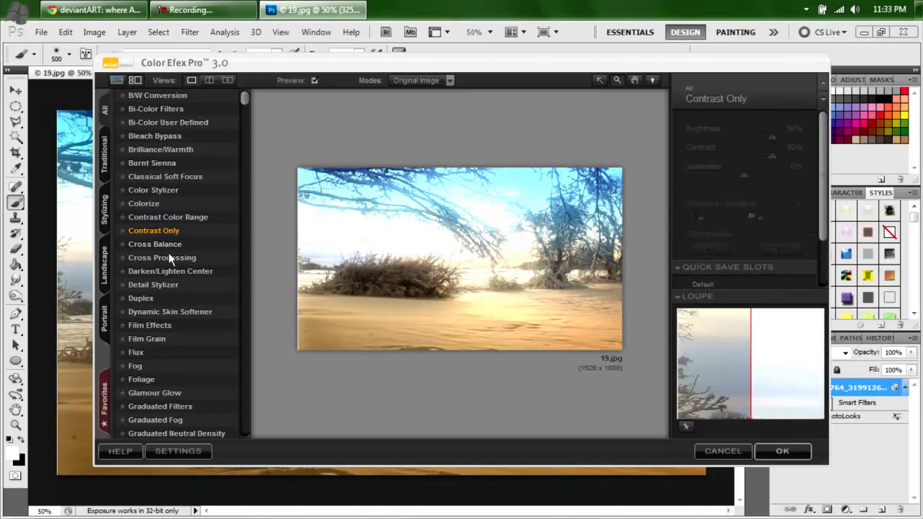
left_click(166, 271)
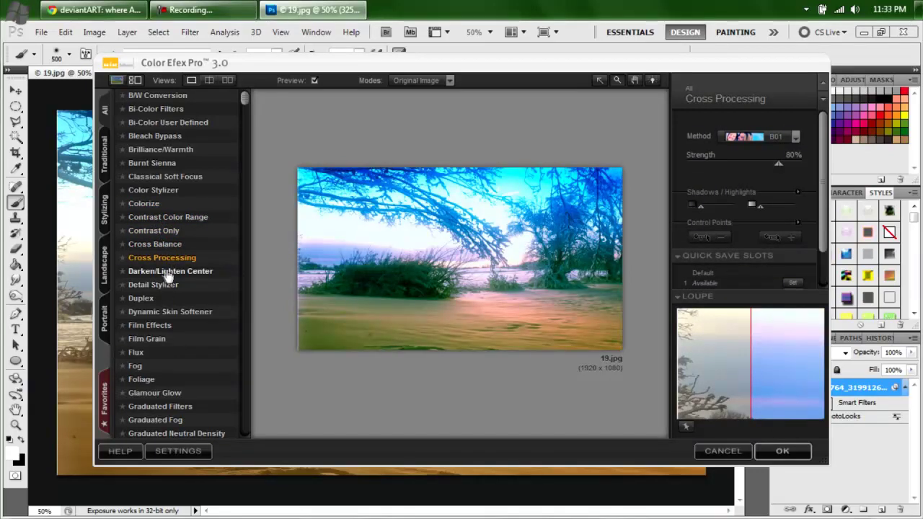
left_click(153, 285)
left_click(147, 300)
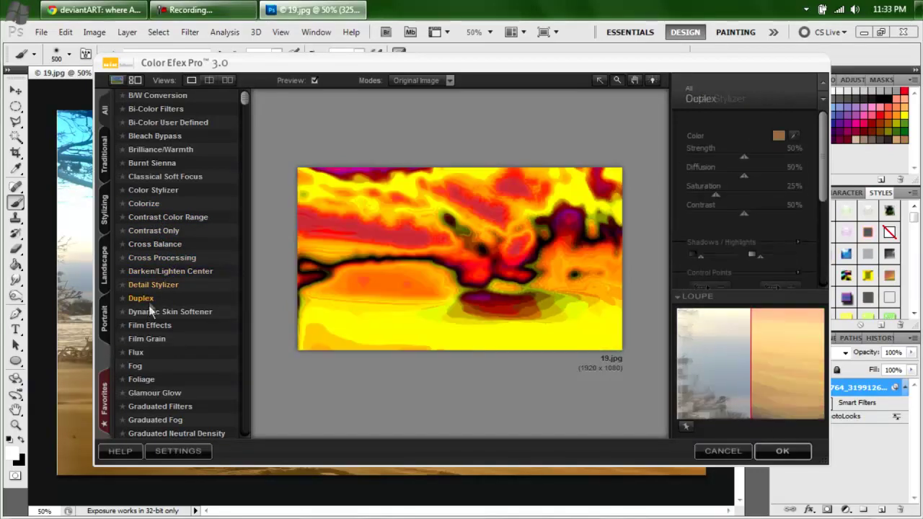
- Preview the filters from Dynamic Skin Softener through Graduated Fog on the photo
left_click(152, 311)
left_click(152, 326)
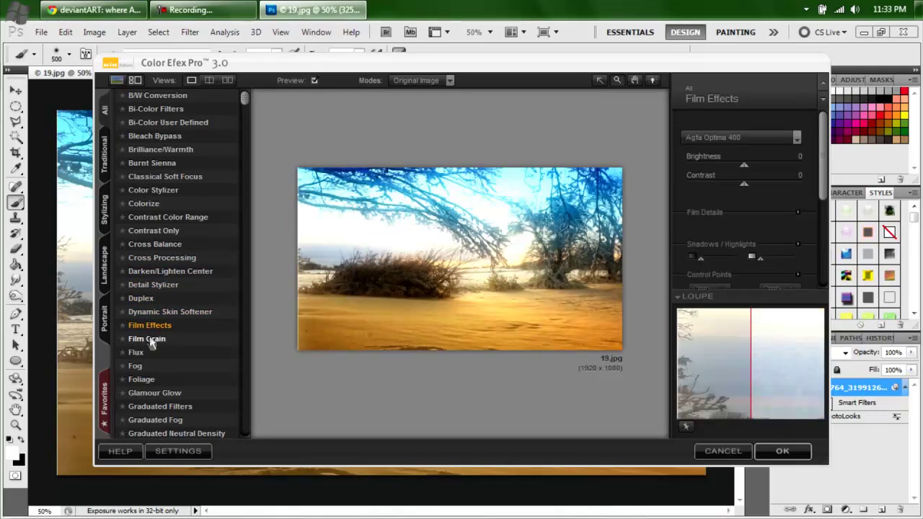
left_click(148, 339)
left_click(136, 353)
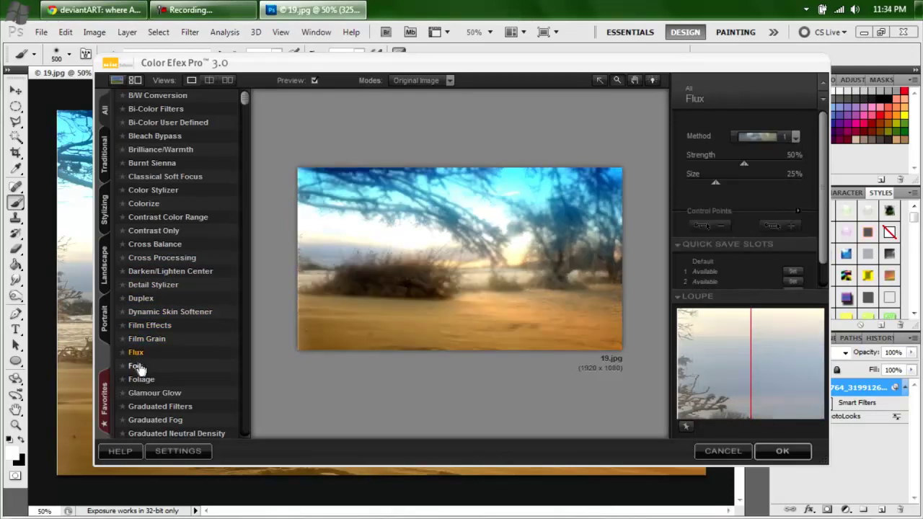
left_click(136, 367)
left_click(144, 380)
left_click(158, 394)
left_click(160, 407)
left_click_drag(243, 107, 244, 292)
left_click(164, 220)
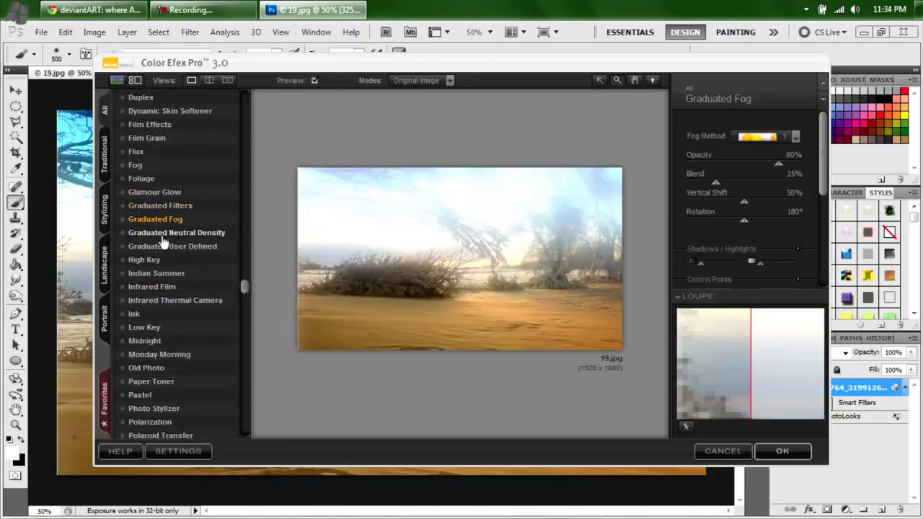
- Preview the Graduated Neutral Density, Graduated User Defined and High Key filters on the photo
left_click(167, 233)
left_click(158, 247)
left_click(148, 261)
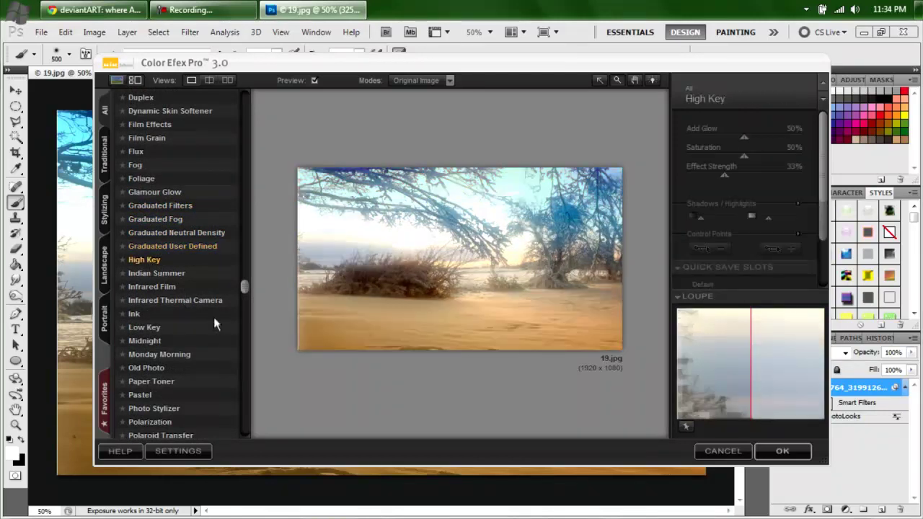
- Apply the Ink filter to the photo with Color Set 9
left_click(137, 315)
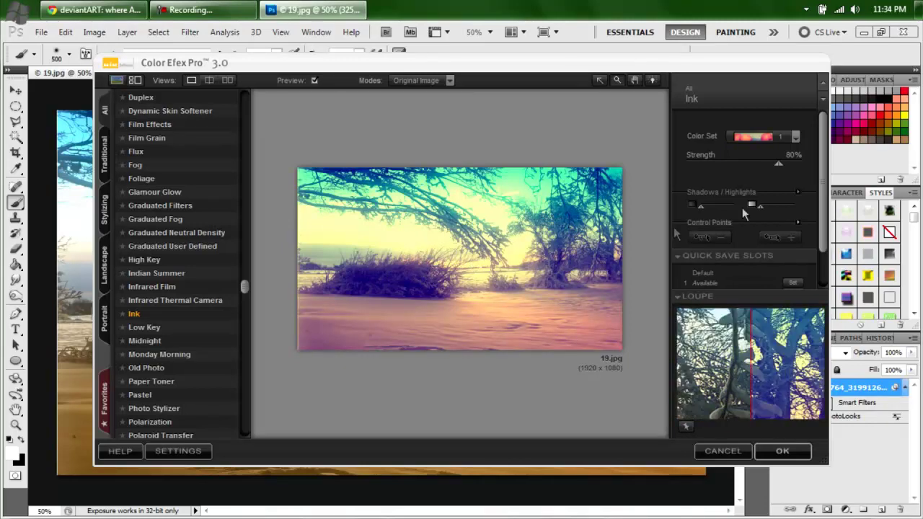
left_click(796, 137)
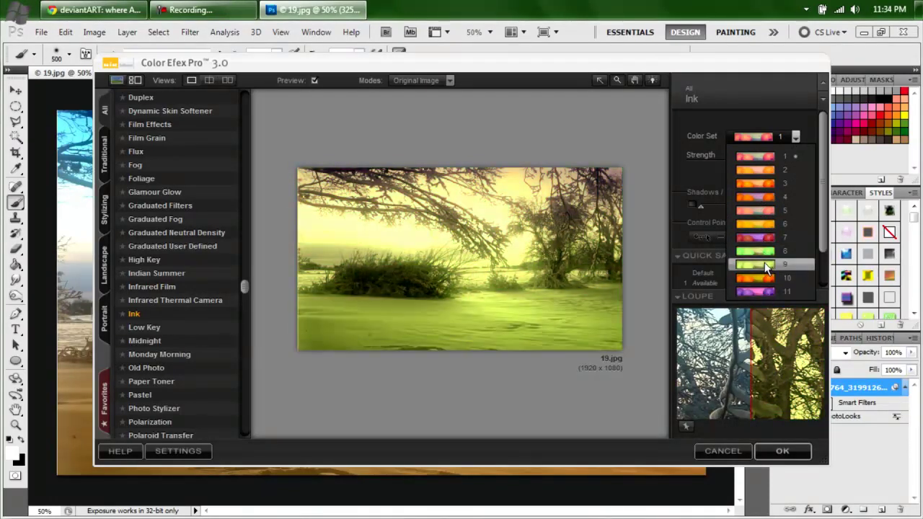
left_click(765, 265)
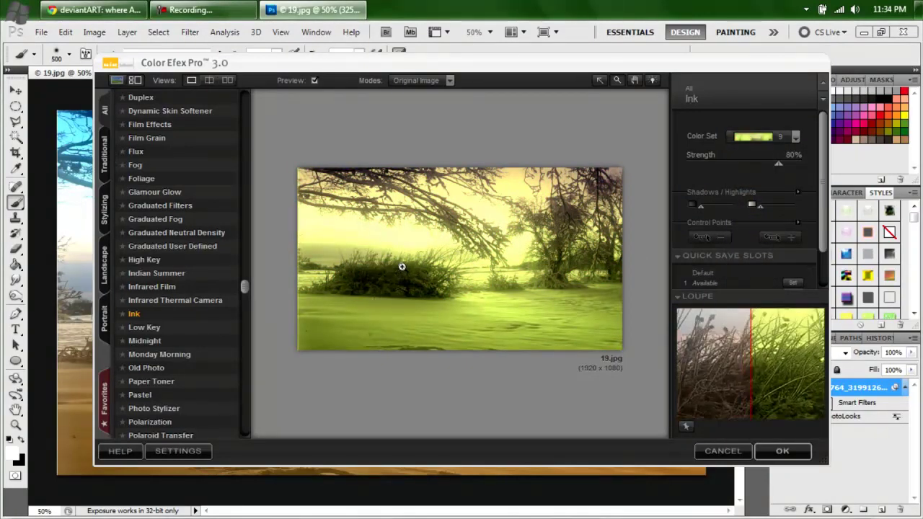
left_click(782, 451)
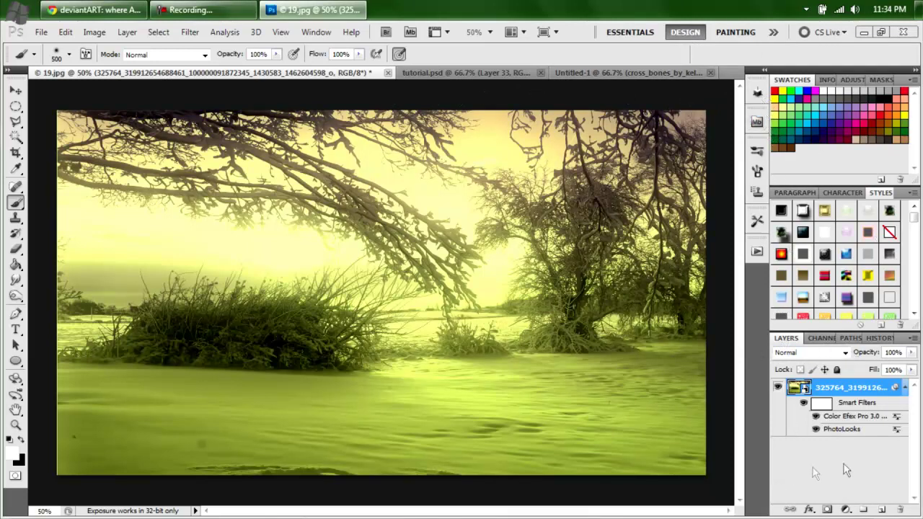
left_click(795, 194)
left_click(835, 192)
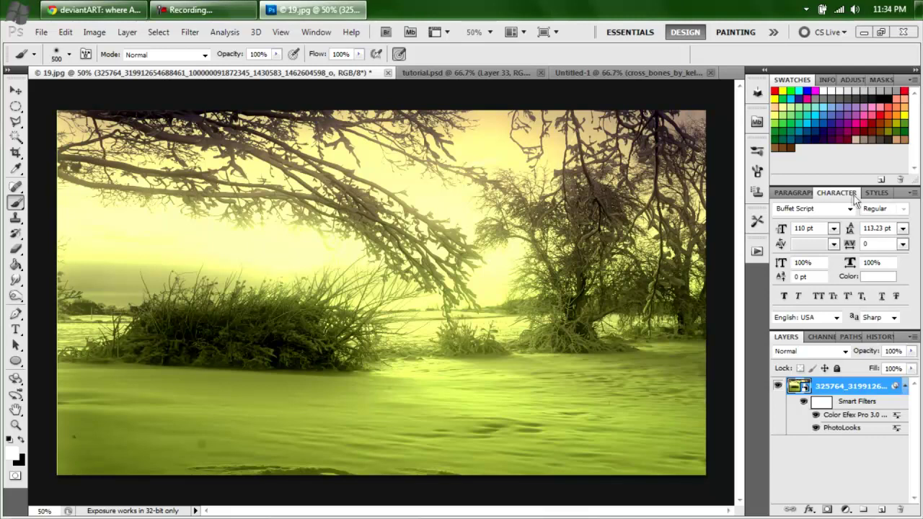
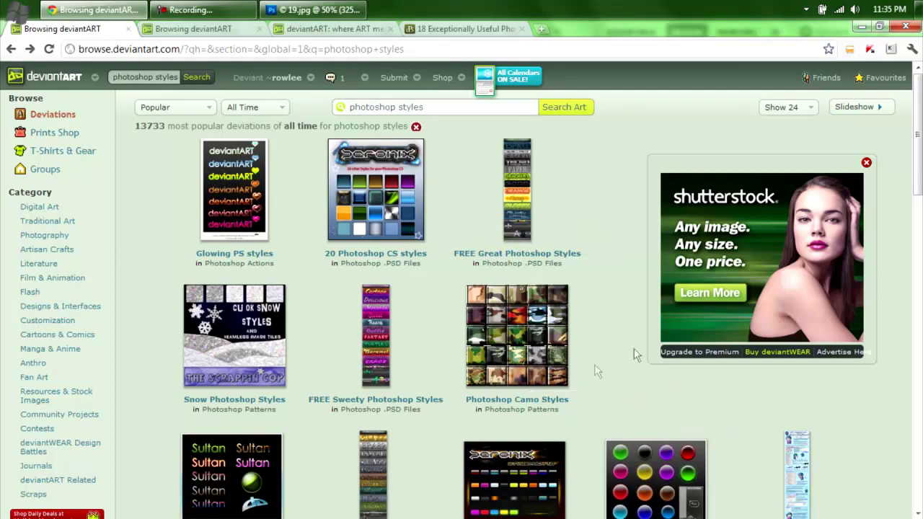
- Browse the photoshop styles search results on deviantART in Chrome and examine the Precious Photoshop Styles page
scroll(919, 88, "down", 3)
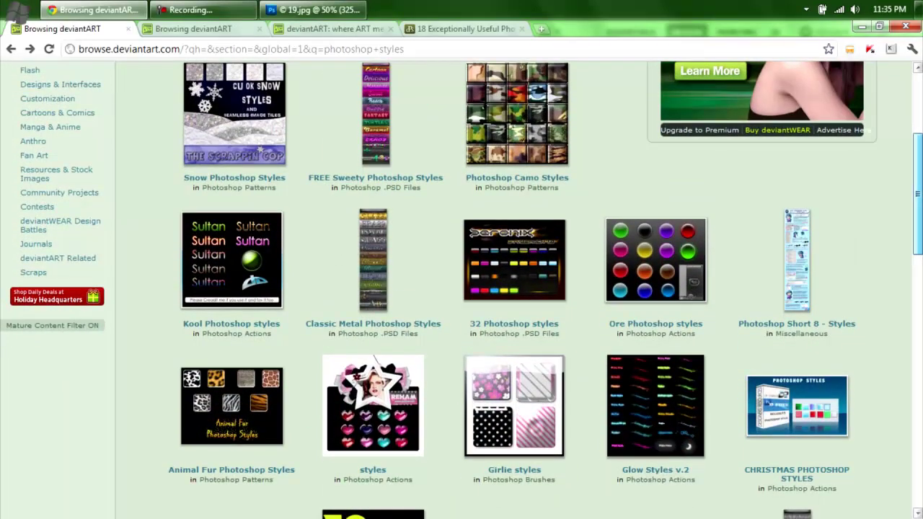
scroll(462, 289, "down", 3)
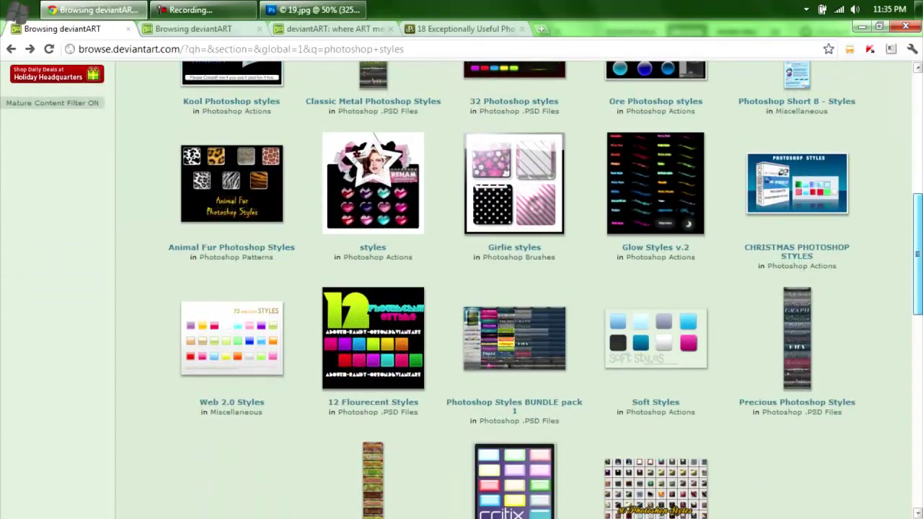
scroll(461, 289, "down", 3)
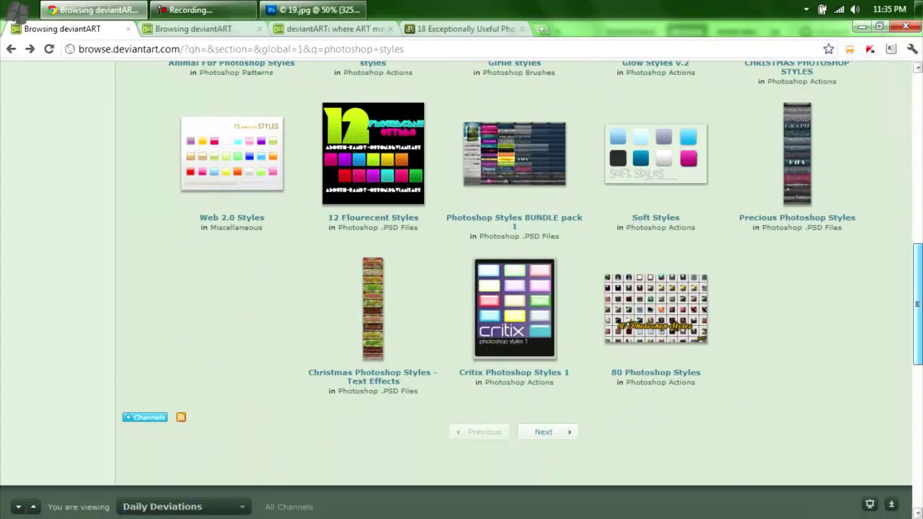
scroll(819, 290, "up", 3)
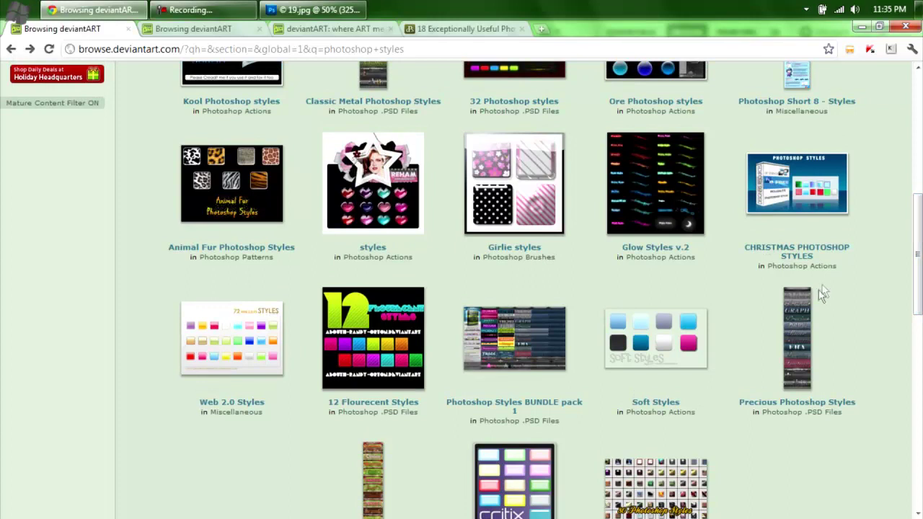
left_click(797, 310)
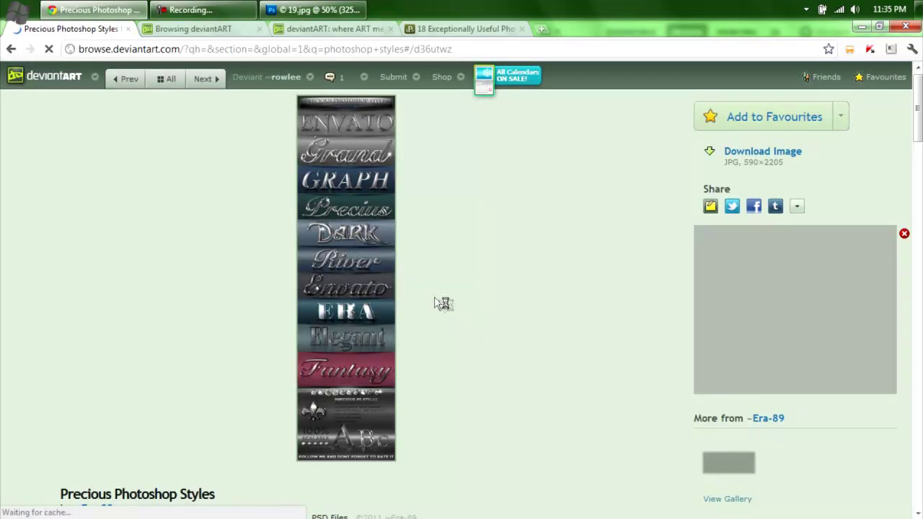
scroll(460, 357, "down", 2)
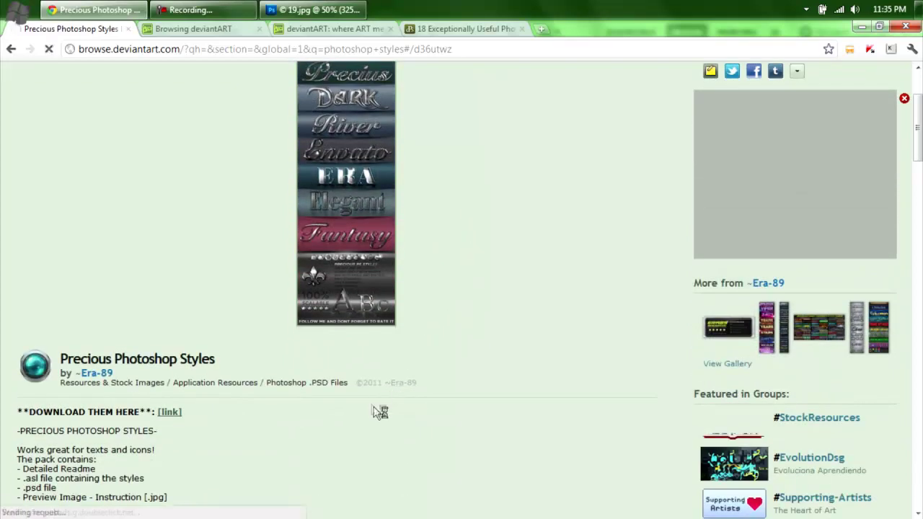
scroll(540, 158, "up", 2)
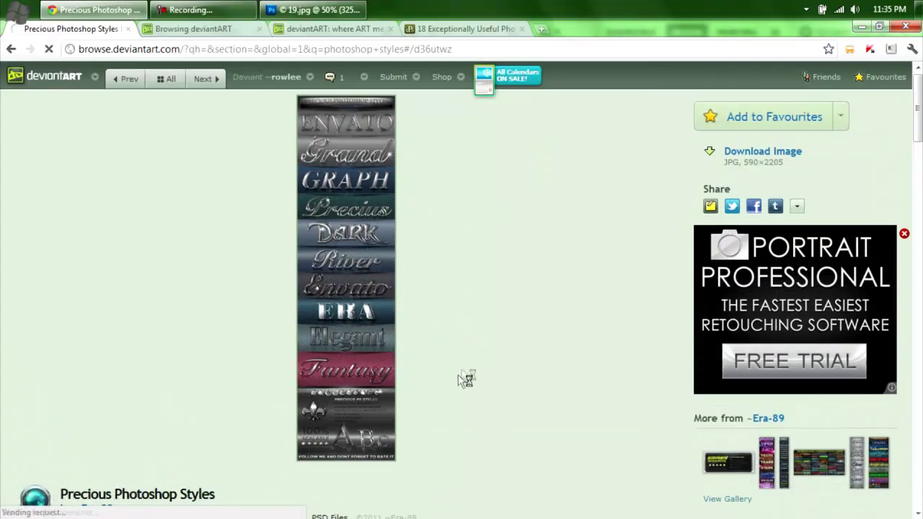
scroll(472, 318, "down", 4)
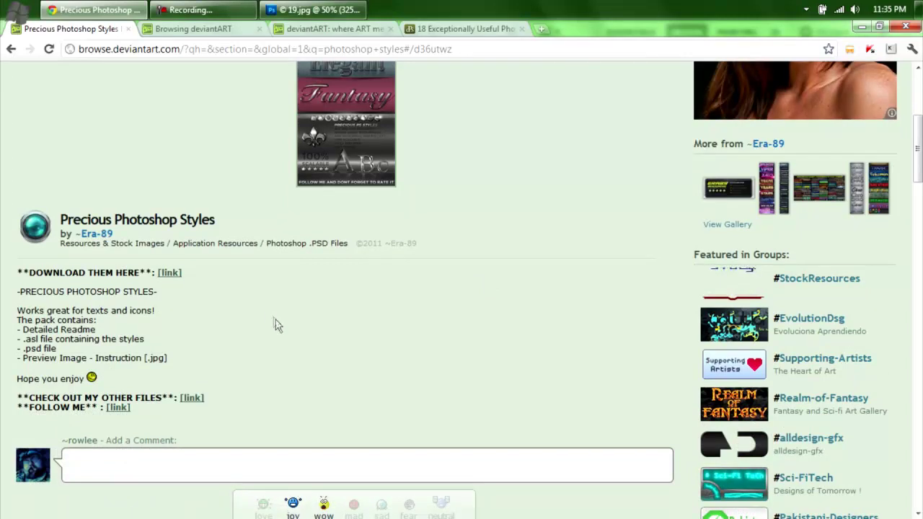
- Follow the download link of Precious Photoshop Styles to its GraphicRiver page and look over the item details
left_click(169, 273)
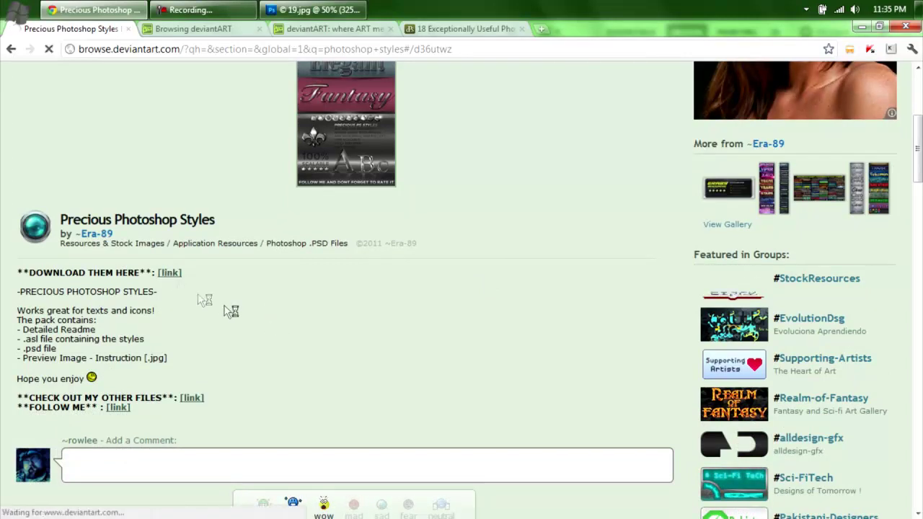
left_click(544, 217)
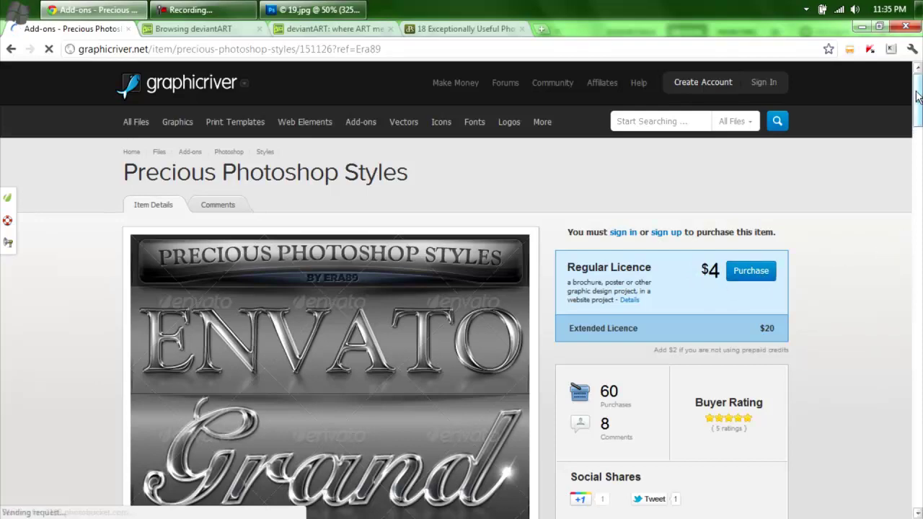
left_click_drag(918, 106, 918, 124)
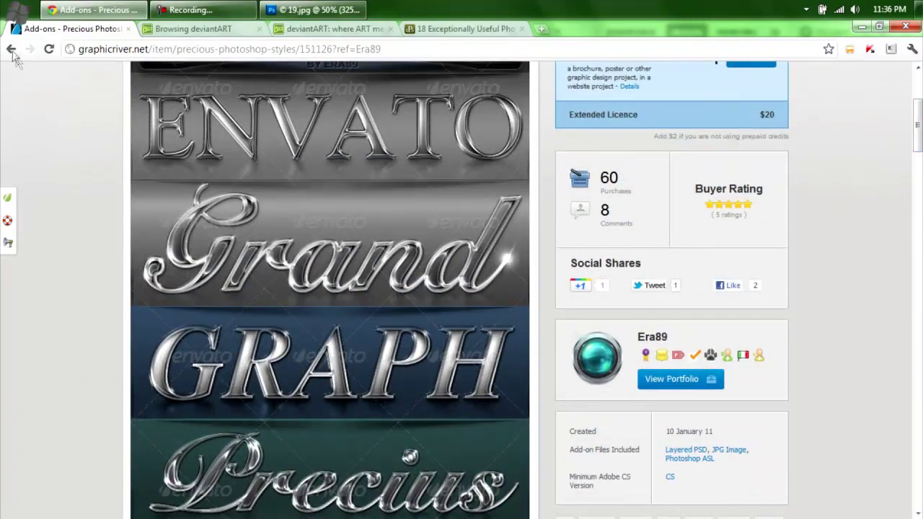
- Return to the photoshop styles search results and open the 12 Flourecent Styles page
left_click(11, 52)
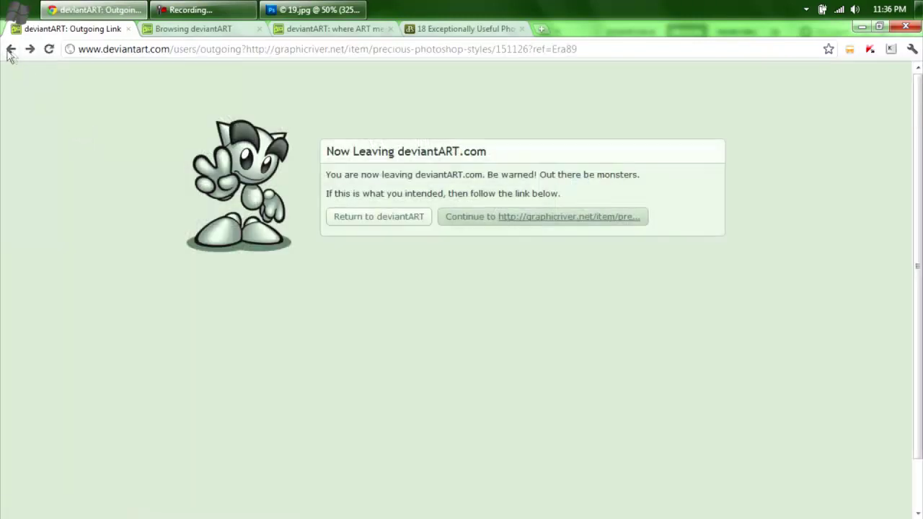
left_click(11, 51)
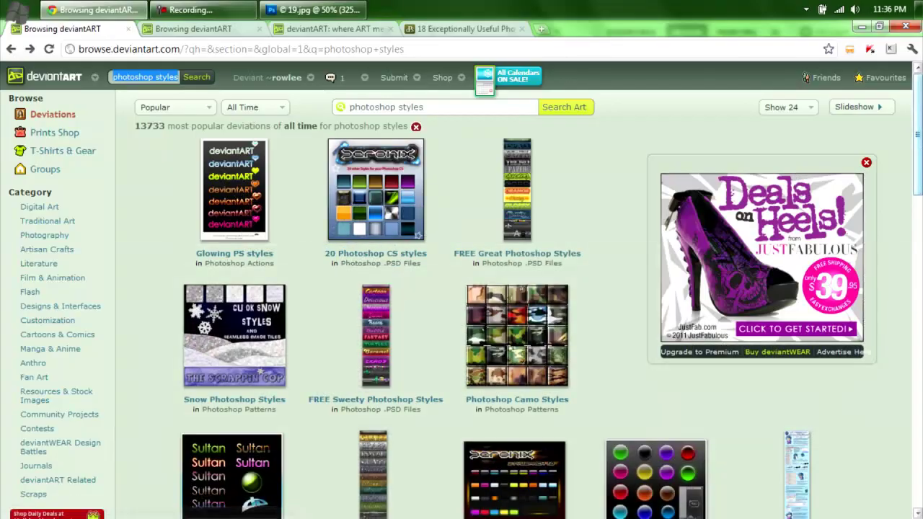
scroll(920, 115, "down", 2)
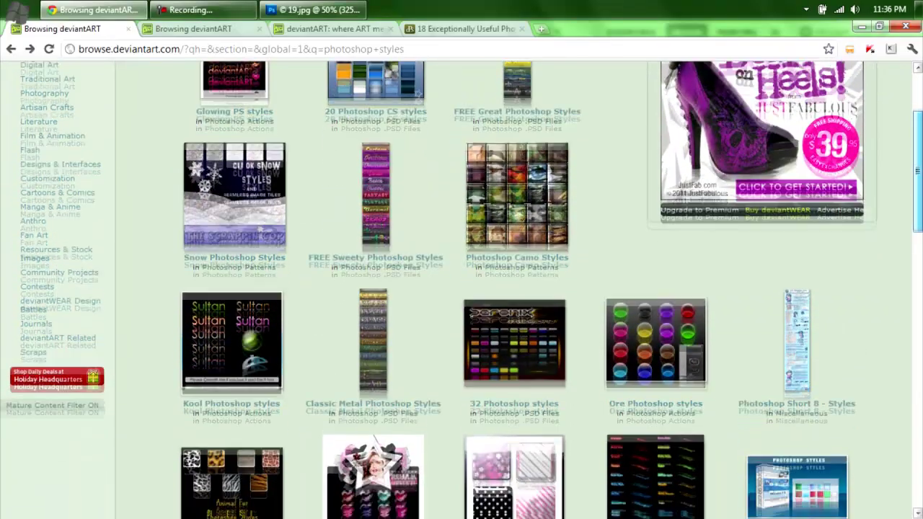
scroll(462, 288, "down", 5)
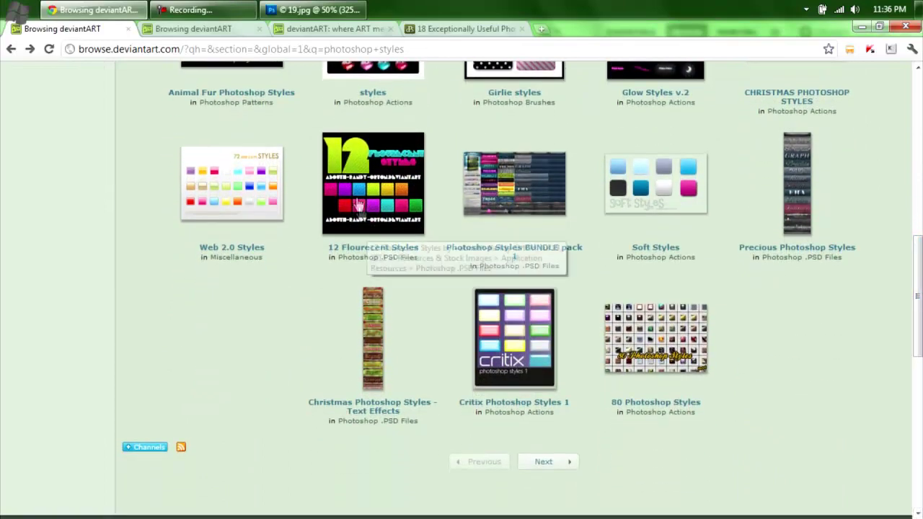
left_click(381, 243)
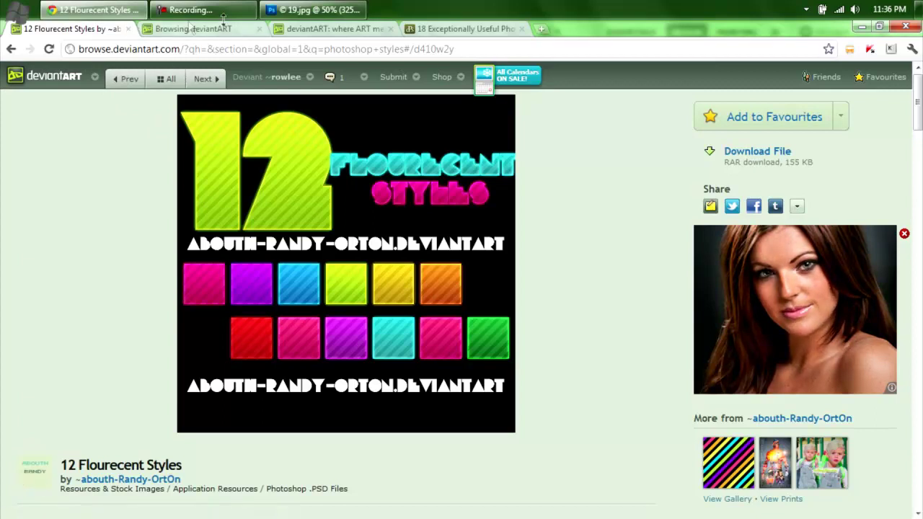
- Switch to Photoshop and bring up the skull-and-crossbones drawing in the Untitled-1 document
left_click(285, 15)
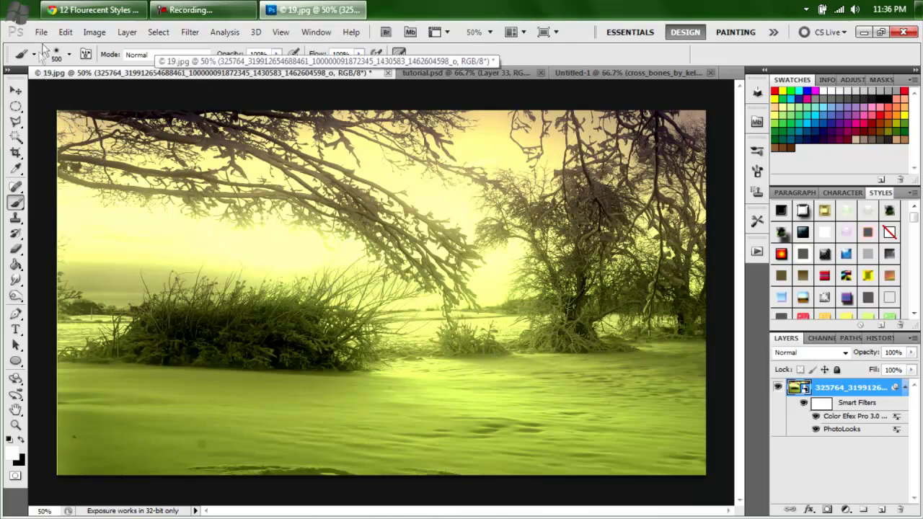
left_click(581, 73)
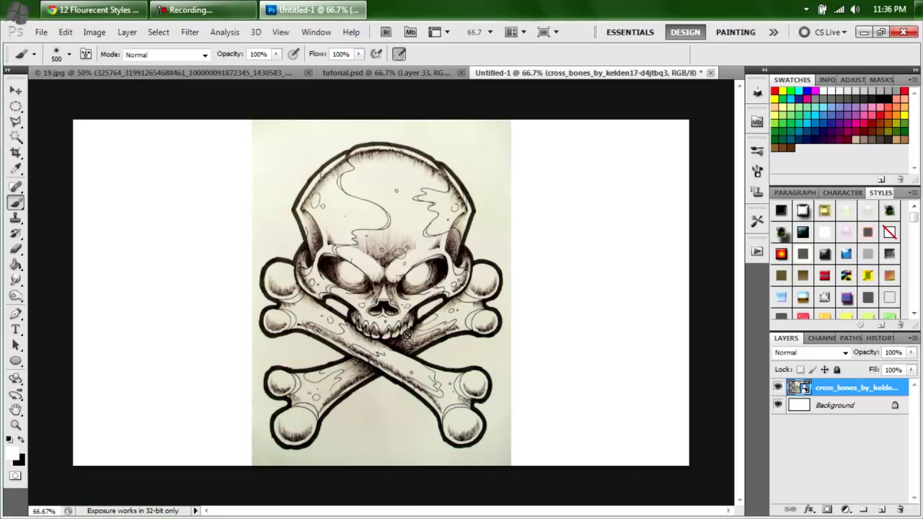
left_click(15, 425)
left_click_drag(371, 339, 548, 394)
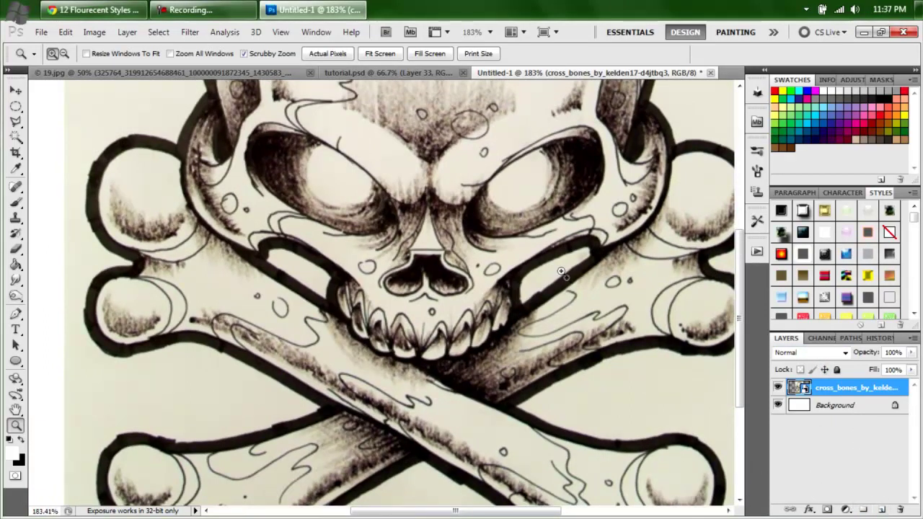
left_click_drag(532, 232, 418, 203)
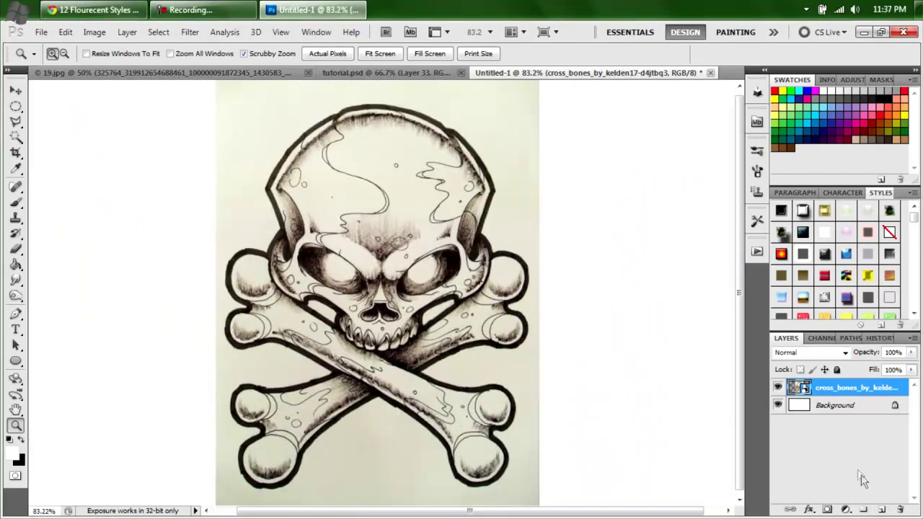
- Add a new layer above the skull drawing and fill it with white
left_click(883, 511)
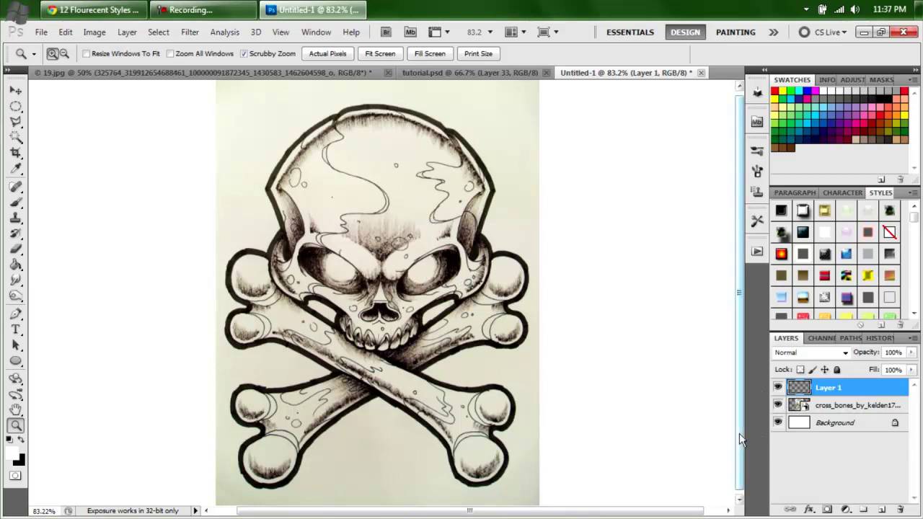
key("alt+BackSpace")
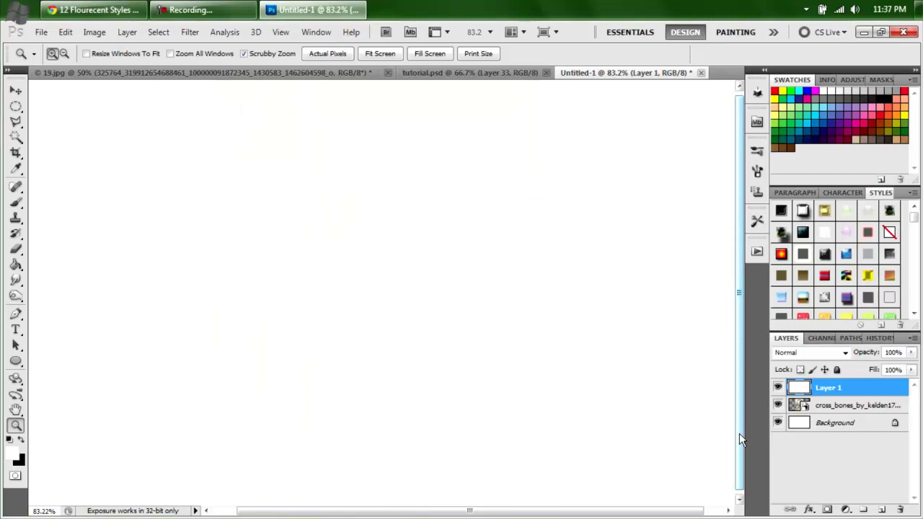
- Set the white layer's opacity to 50% so the skull drawing shows through faintly
left_click(912, 354)
left_click_drag(887, 370, 879, 371)
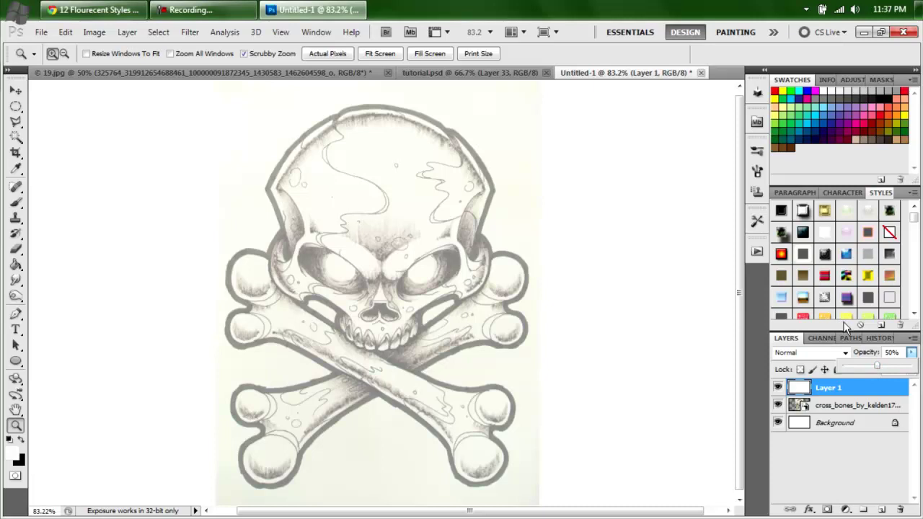
left_click_drag(863, 367, 863, 367)
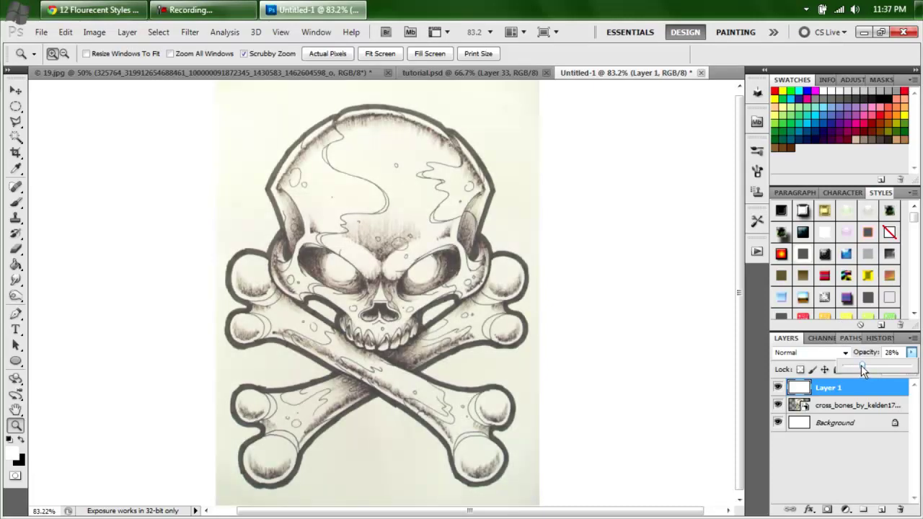
left_click_drag(868, 370, 874, 369)
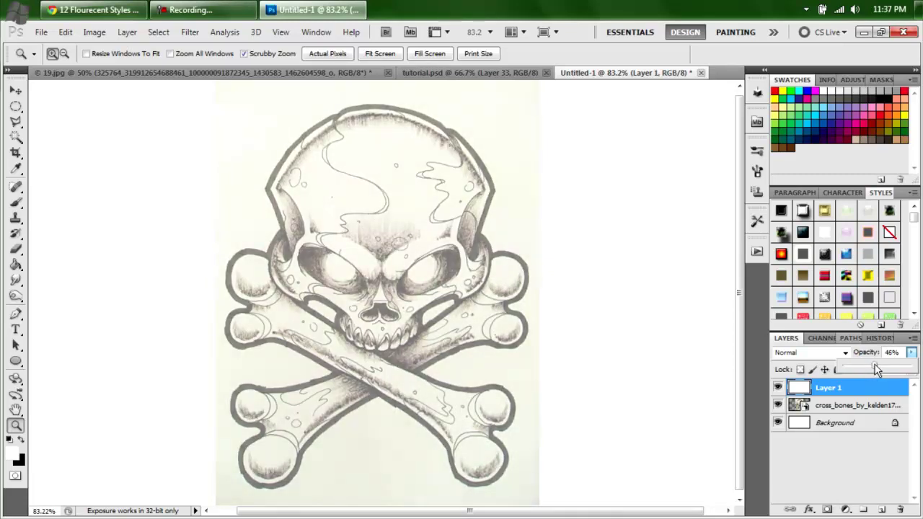
left_click_drag(879, 370, 880, 369)
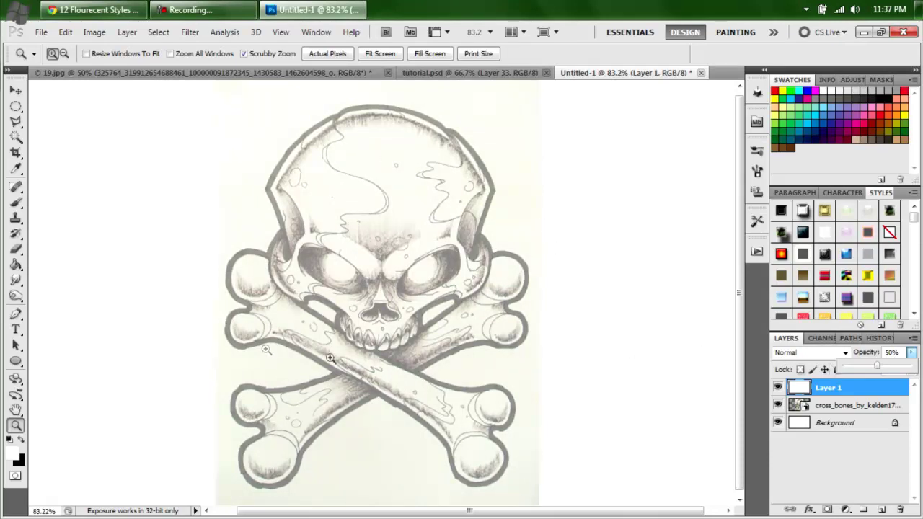
- Choose the Brush tool with black as the painting colour and set its tip to a 130° angle and 80% roundness
left_click(15, 203)
left_click(20, 440)
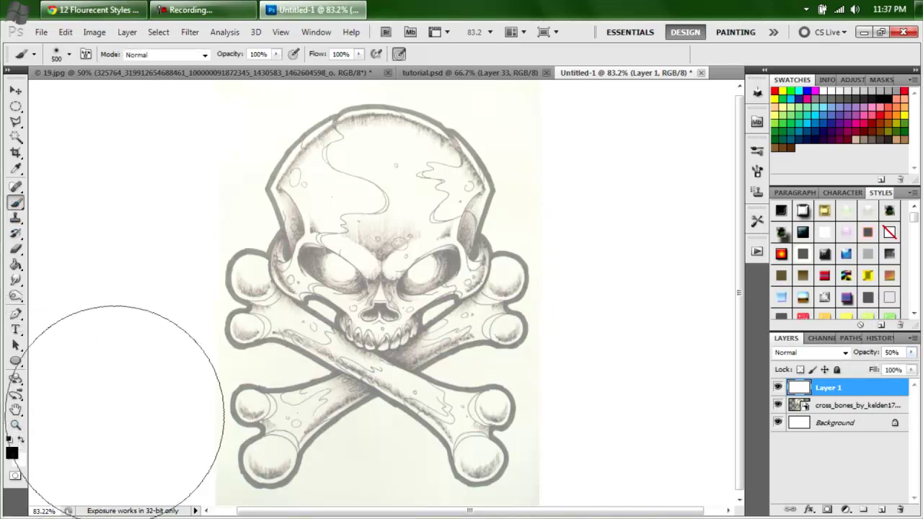
left_click(757, 173)
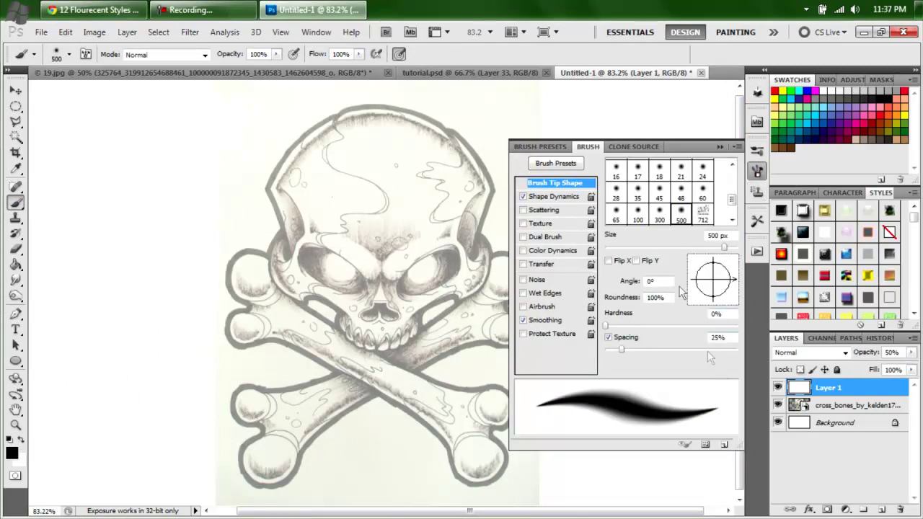
mouse_move(736, 281)
left_mouse_down()
mouse_move(723, 263)
mouse_move(704, 275)
left_mouse_up()
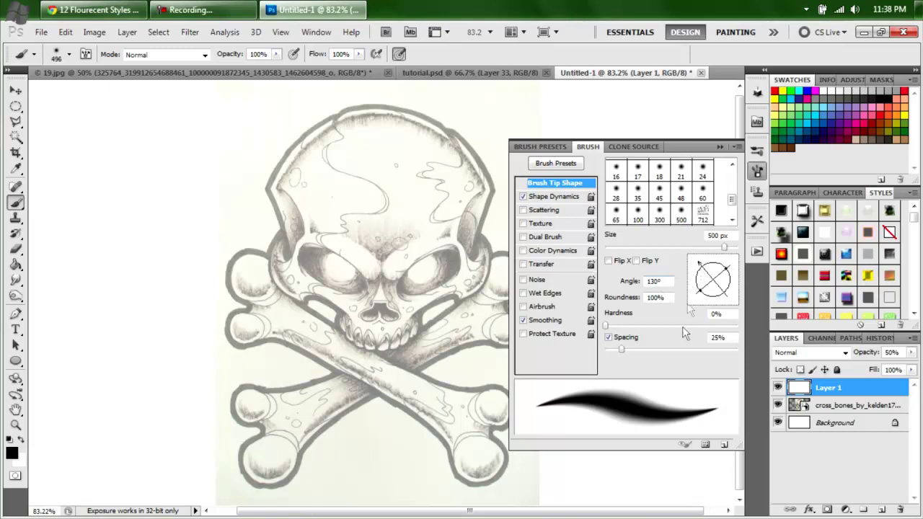
mouse_move(727, 272)
left_mouse_down()
mouse_move(718, 282)
mouse_move(725, 277)
left_mouse_up()
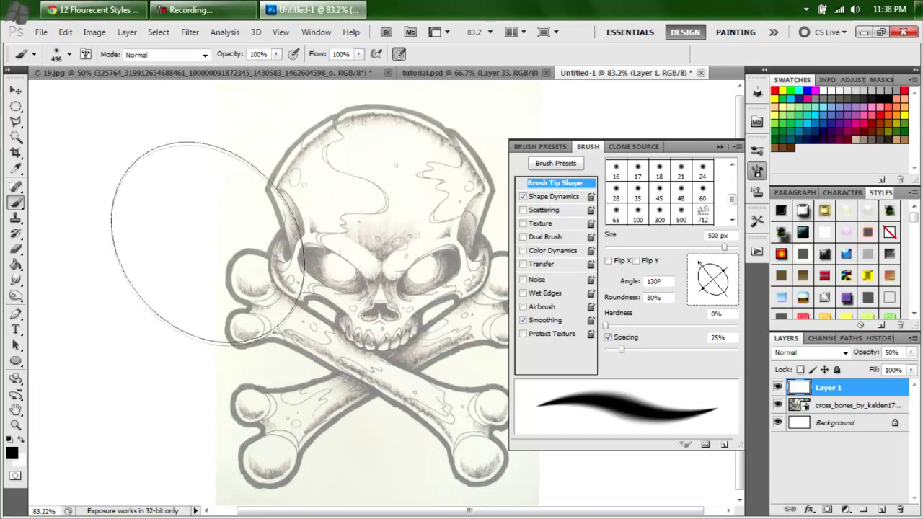
- Set the brush tip to a size of 19 px, 96% hardness and 1% spacing
left_click(626, 248)
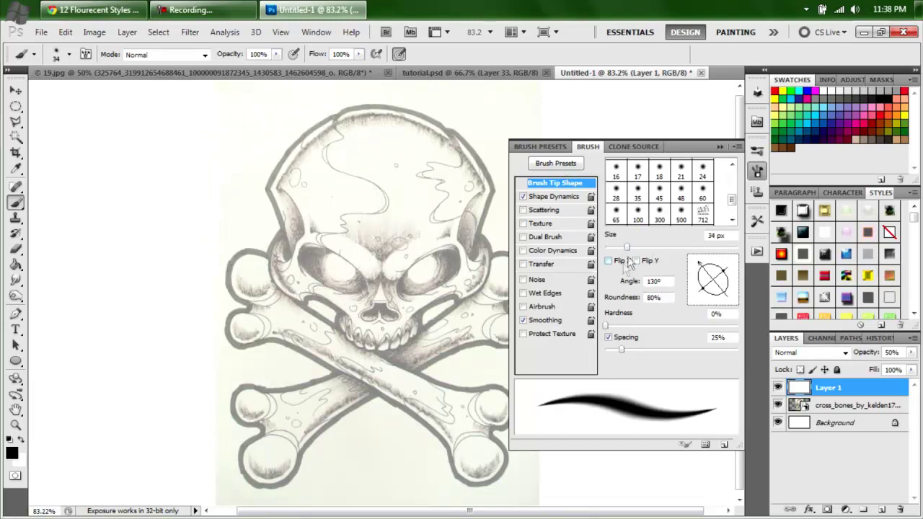
left_click_drag(627, 247, 628, 247)
left_click_drag(605, 326, 736, 338)
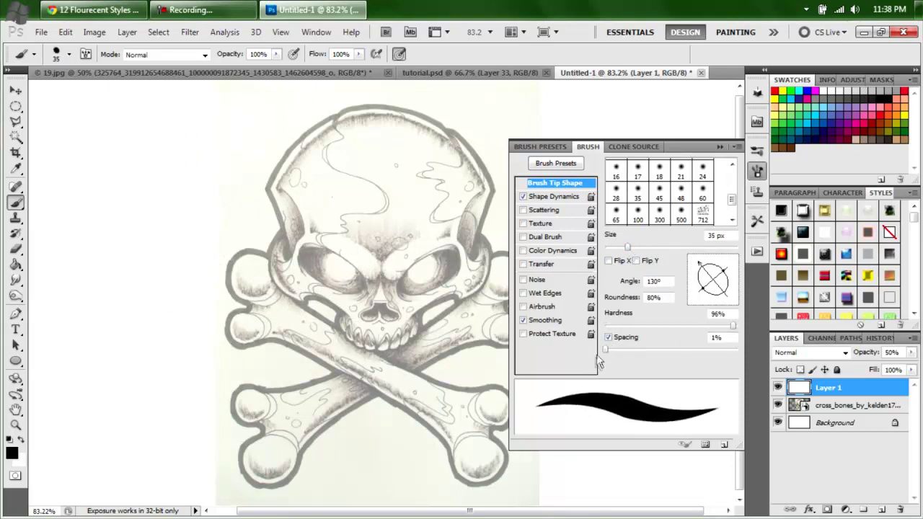
left_click_drag(625, 349, 605, 349)
left_click(614, 248)
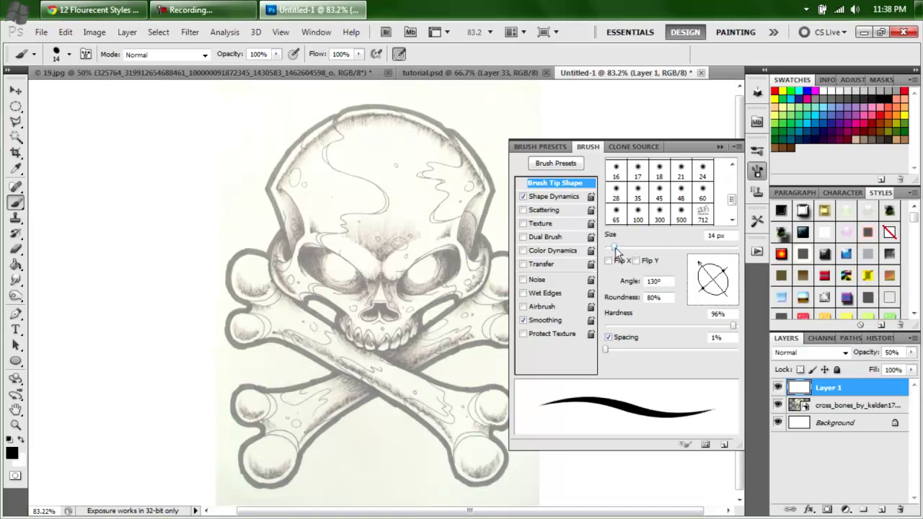
left_click(646, 249)
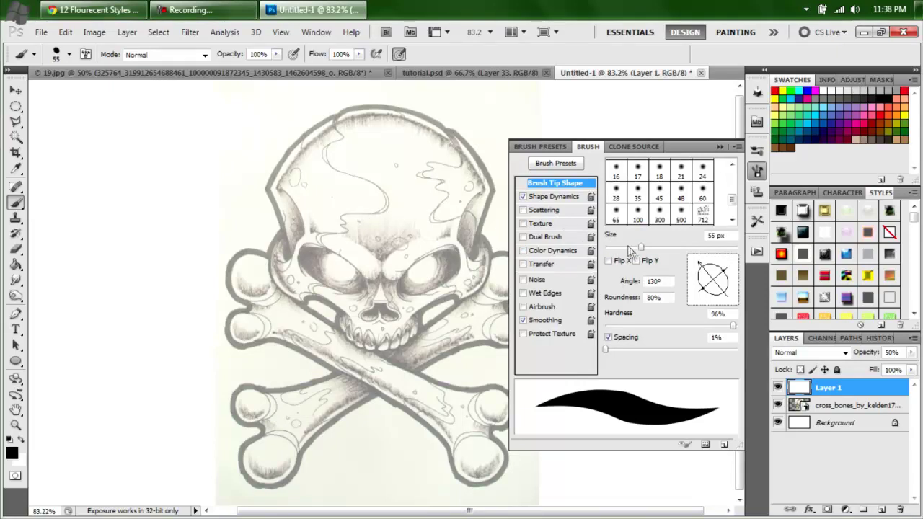
left_click(617, 246)
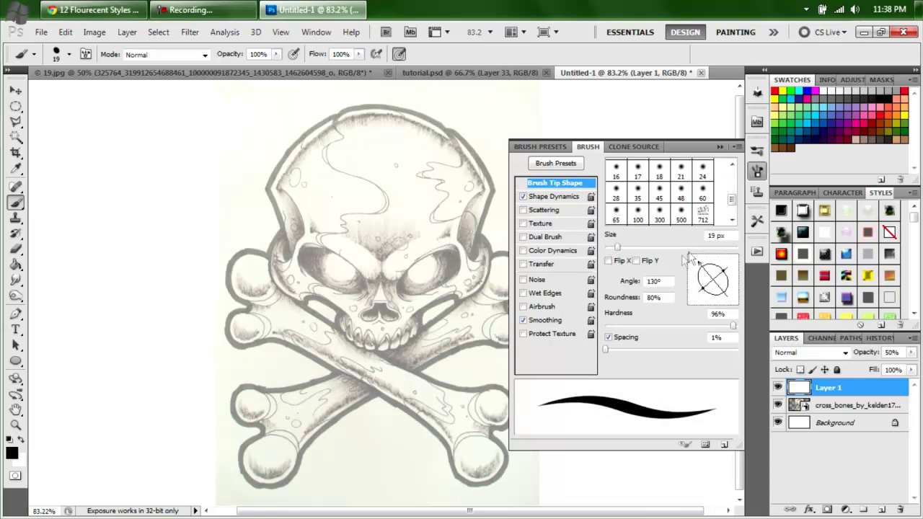
left_click(720, 148)
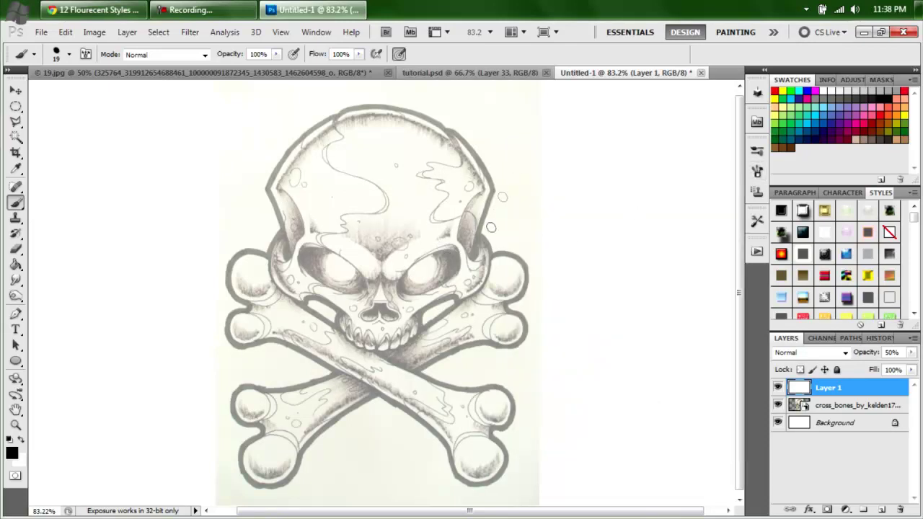
- Try a black brush stroke along the inner edge of the skull's right-hand eye socket on Layer 1 and undo it
left_click(16, 425)
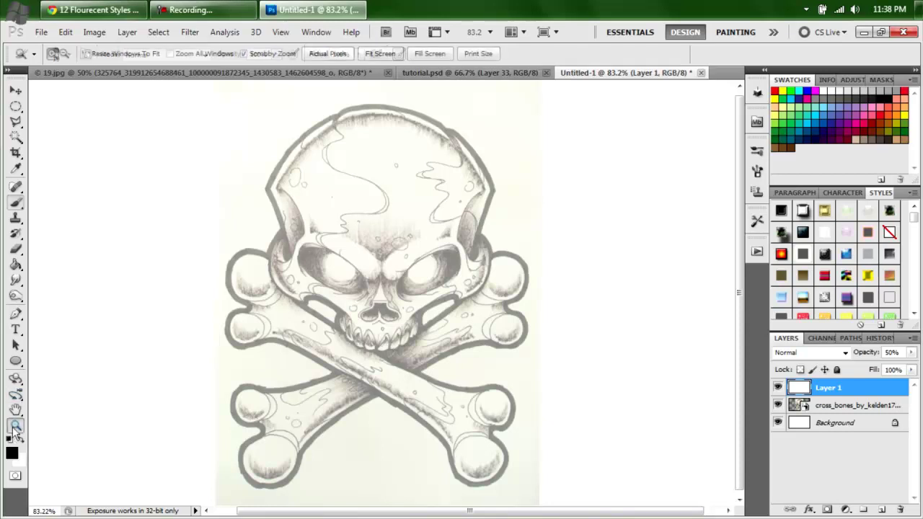
left_click_drag(361, 281, 440, 334)
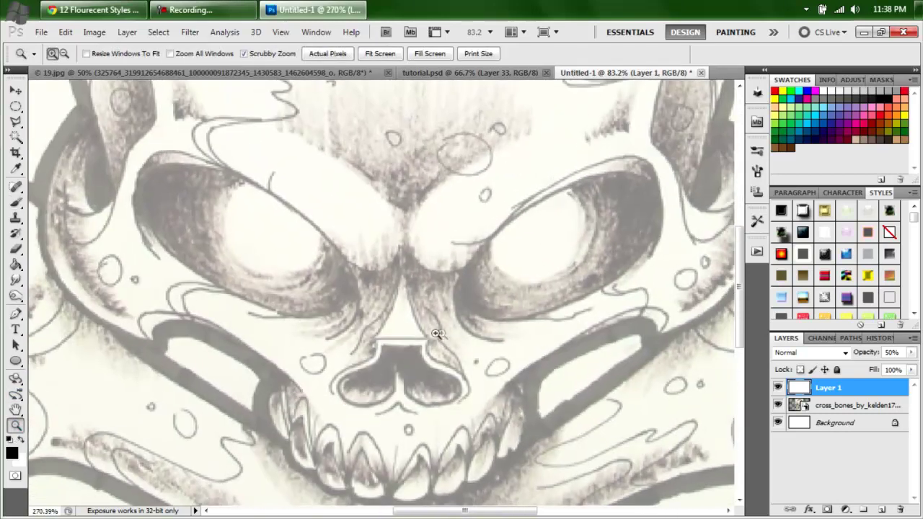
left_click(16, 202)
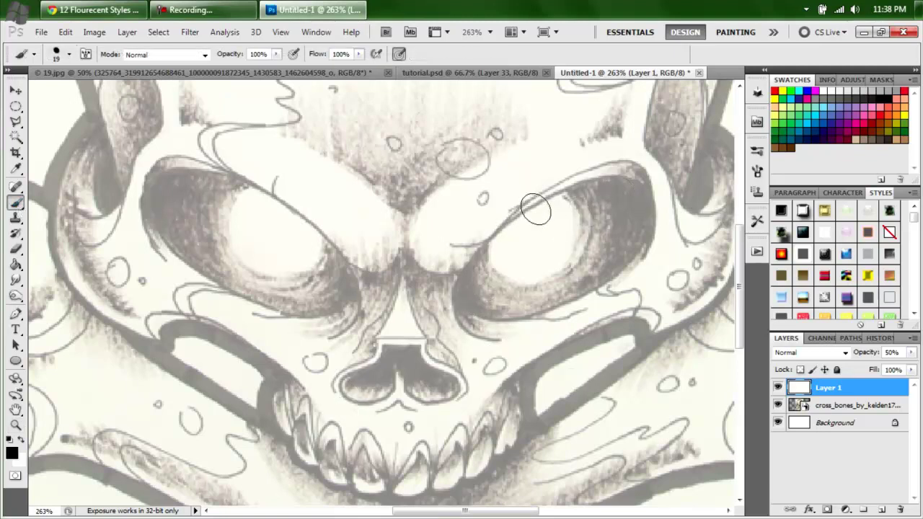
mouse_move(534, 210)
left_mouse_down()
mouse_move(496, 235)
mouse_move(454, 286)
mouse_move(452, 313)
mouse_move(493, 346)
left_mouse_up()
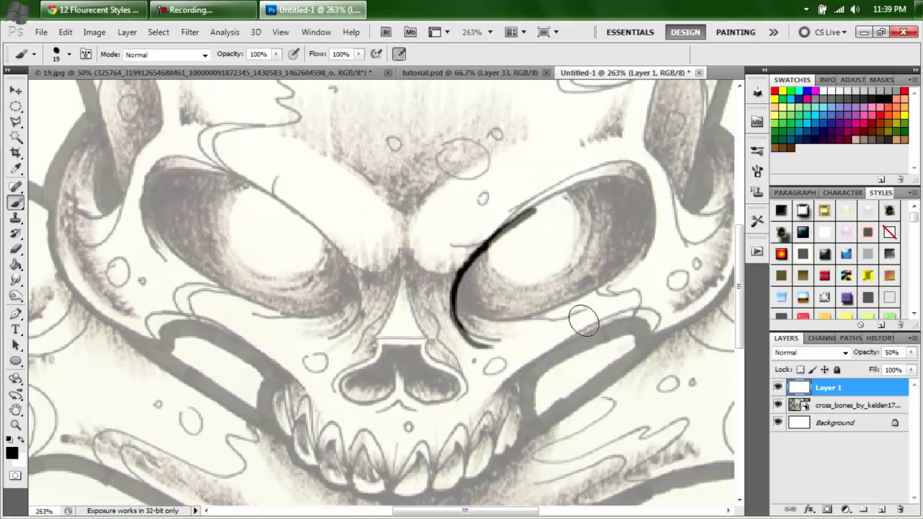
key("ctrl+z")
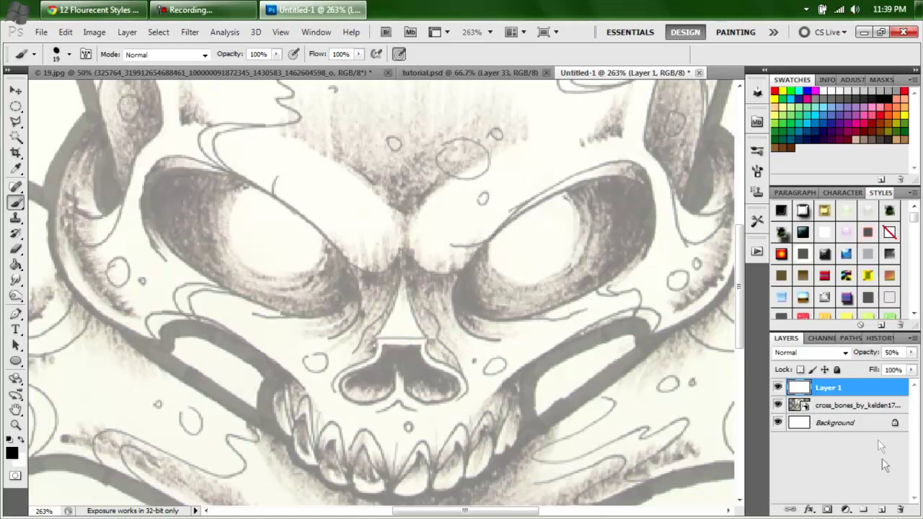
- Add a new layer above the white one and trace the inner, upper and outer edges of the right-hand eye socket in black
left_click(882, 509)
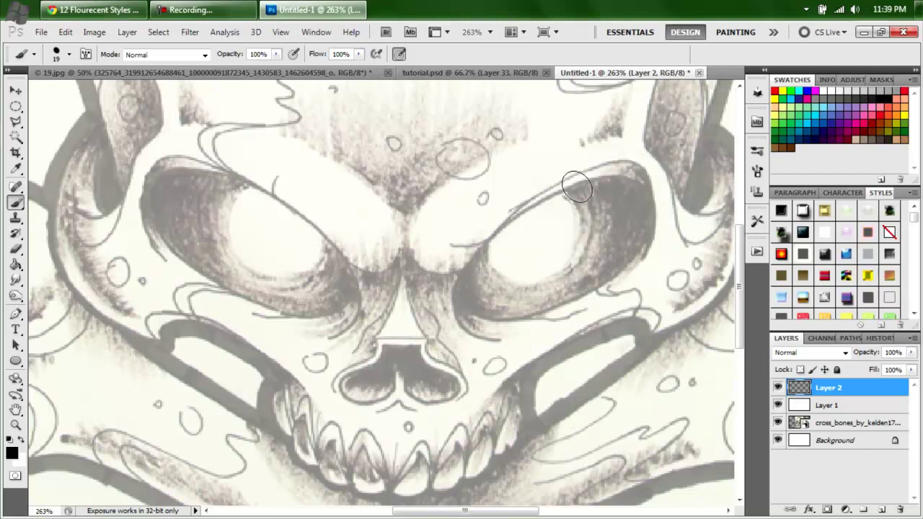
mouse_move(576, 187)
left_mouse_down()
mouse_move(492, 235)
mouse_move(462, 271)
mouse_move(455, 328)
mouse_move(477, 345)
mouse_move(505, 347)
left_mouse_up()
mouse_move(565, 205)
left_mouse_down()
mouse_move(561, 198)
mouse_move(598, 185)
mouse_move(643, 195)
mouse_move(644, 262)
left_mouse_up()
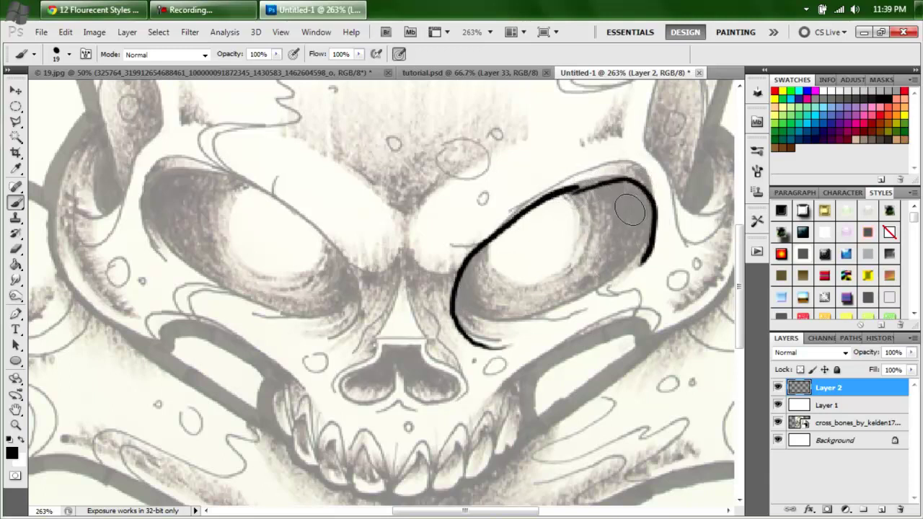
key("ctrl+z")
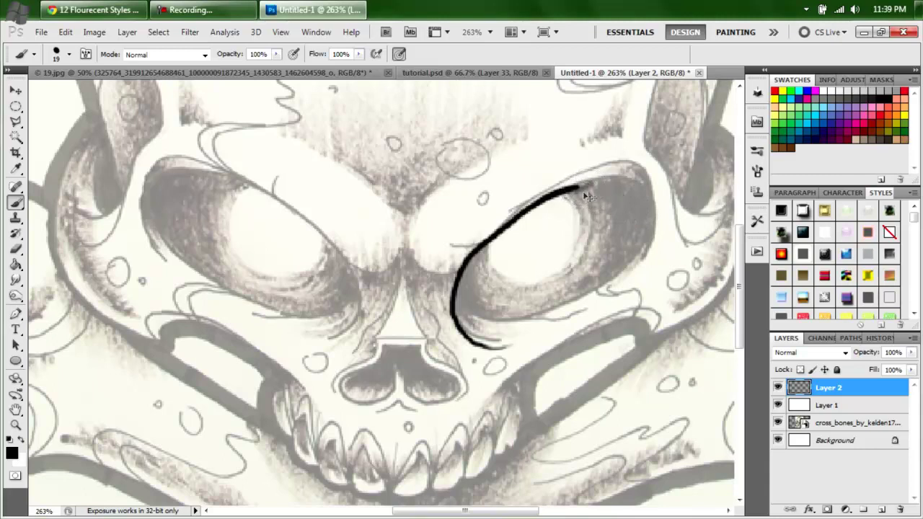
mouse_move(573, 188)
left_mouse_down()
mouse_move(622, 181)
mouse_move(647, 198)
mouse_move(644, 262)
left_mouse_up()
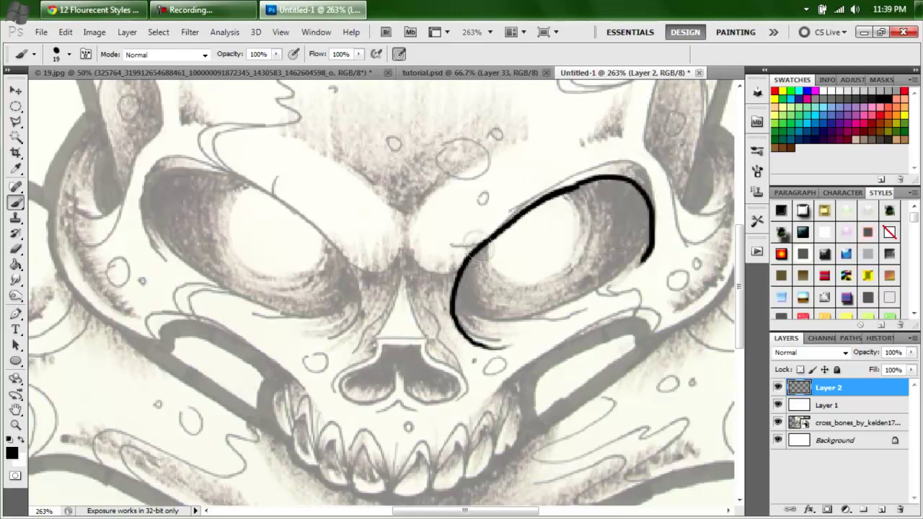
- Trace the two short brow creases beside the right-hand eye socket and the socket's lower edge
left_click_drag(473, 249, 434, 245)
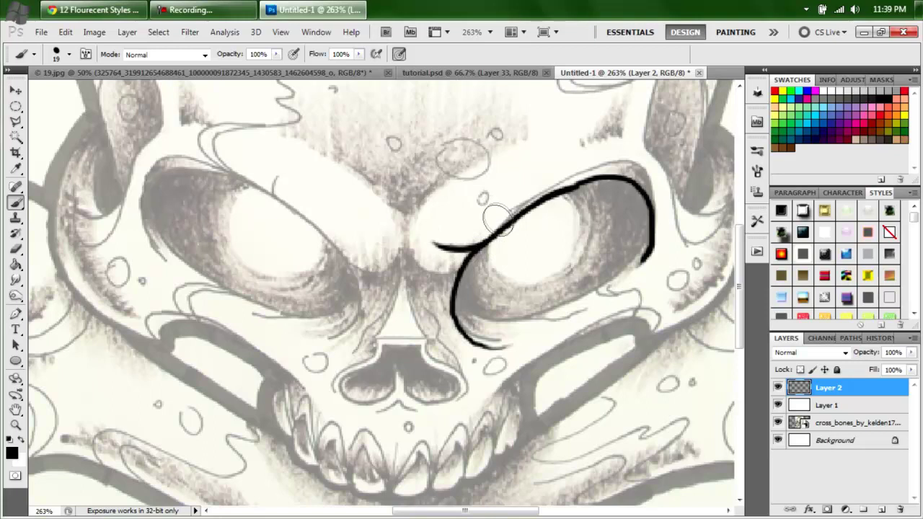
mouse_move(462, 273)
left_mouse_down()
mouse_move(430, 272)
mouse_move(413, 259)
left_mouse_up()
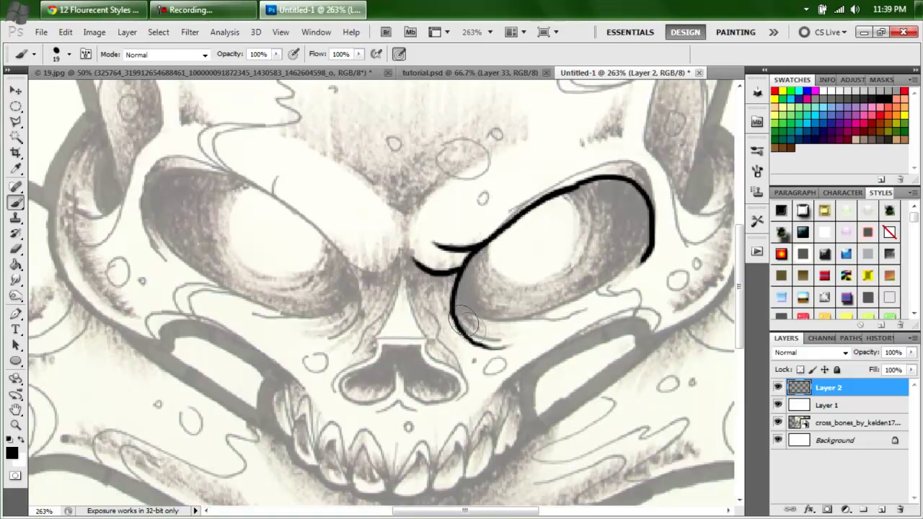
mouse_move(458, 303)
left_mouse_down()
mouse_move(518, 318)
mouse_move(560, 305)
mouse_move(620, 270)
mouse_move(653, 226)
left_mouse_up()
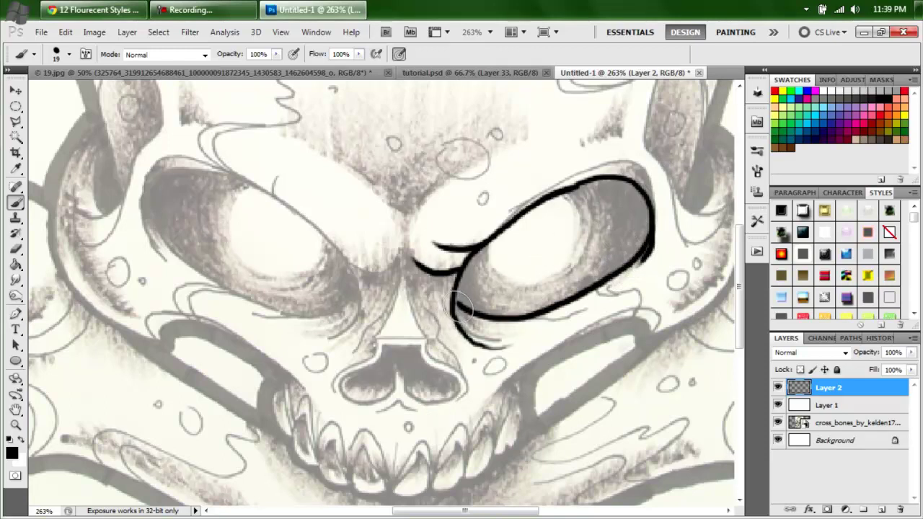
- Hide the skull drawing layer to check the traced eye lines on their own, and show the drawing again
left_click(778, 423)
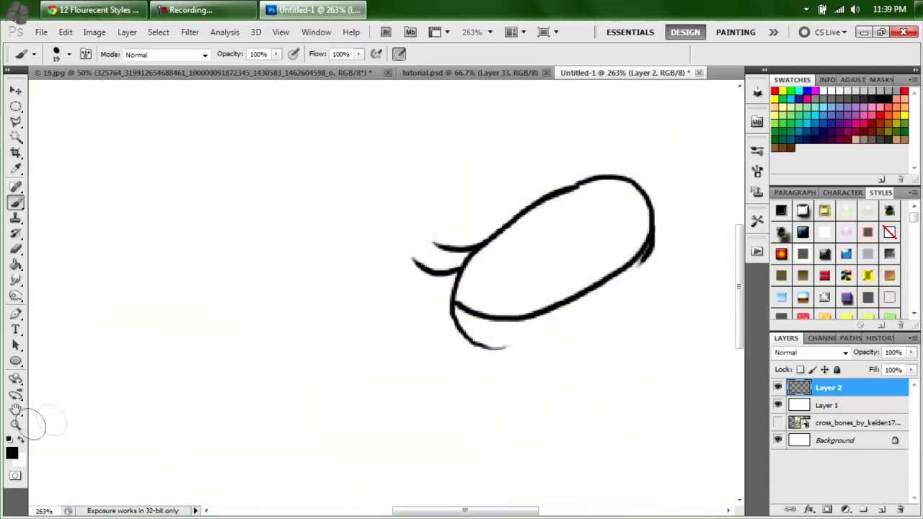
left_click(15, 424)
left_click_drag(319, 333, 393, 344)
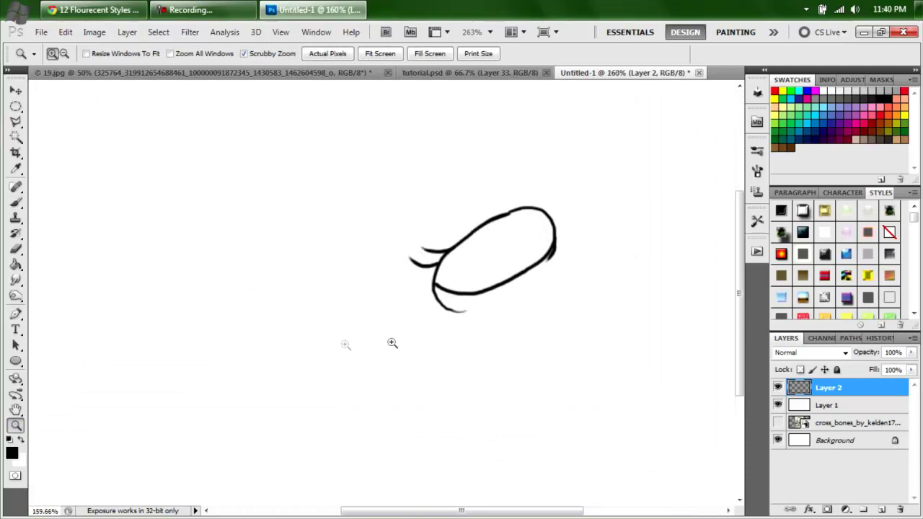
left_click_drag(412, 402, 313, 377)
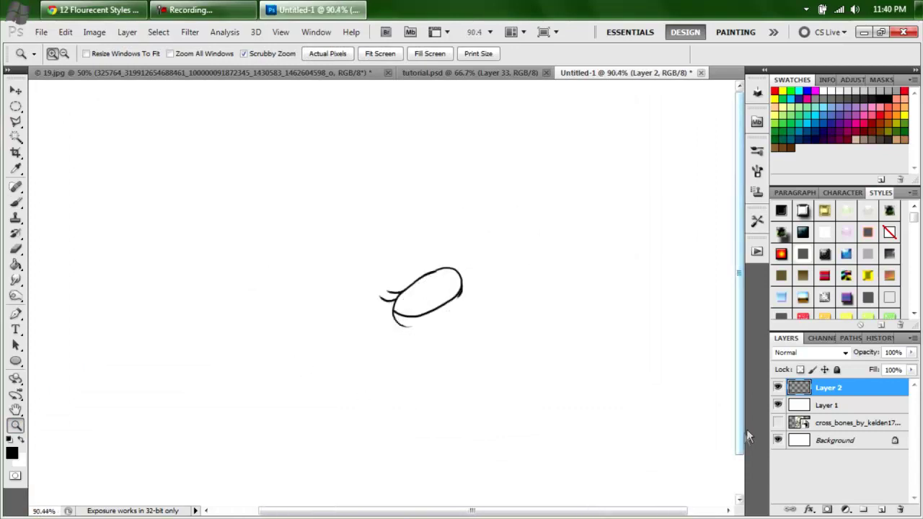
left_click(778, 423)
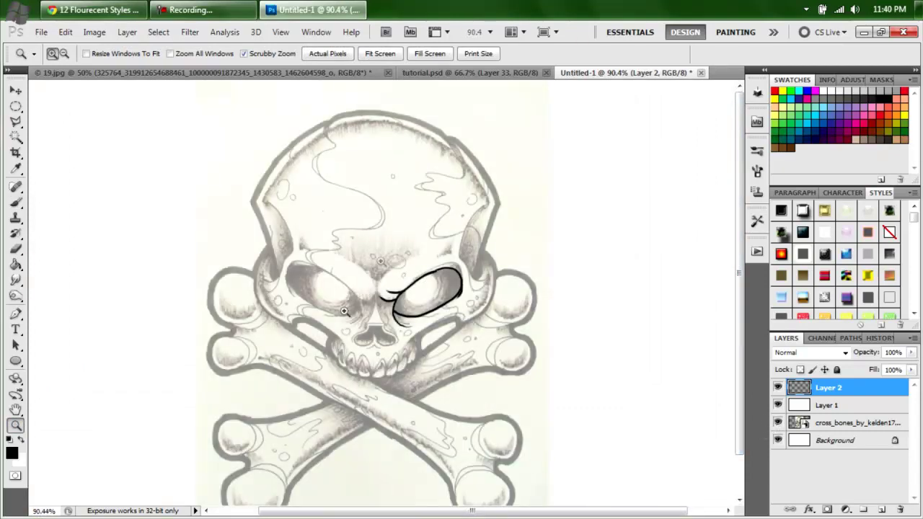
- Switch to the tutorial.psd document and examine the finished skull artwork and its layer stack
left_click(438, 70)
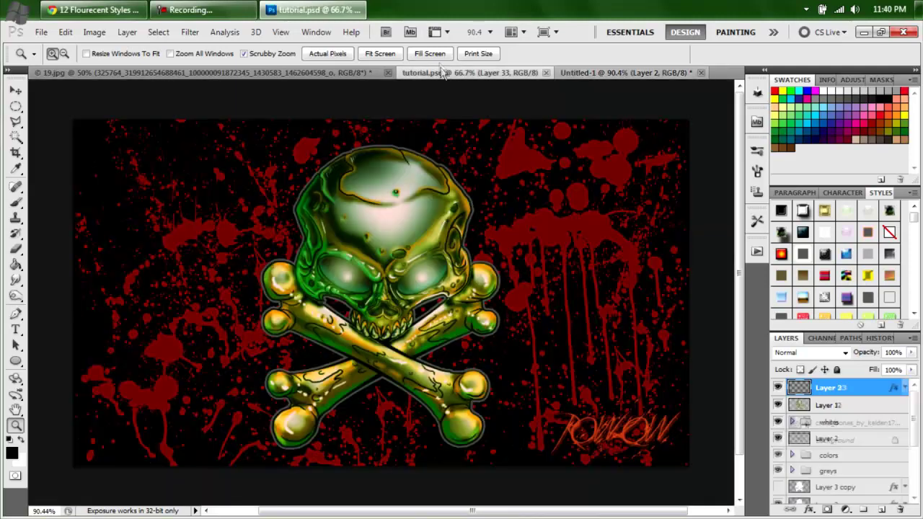
left_click_drag(347, 347, 394, 342)
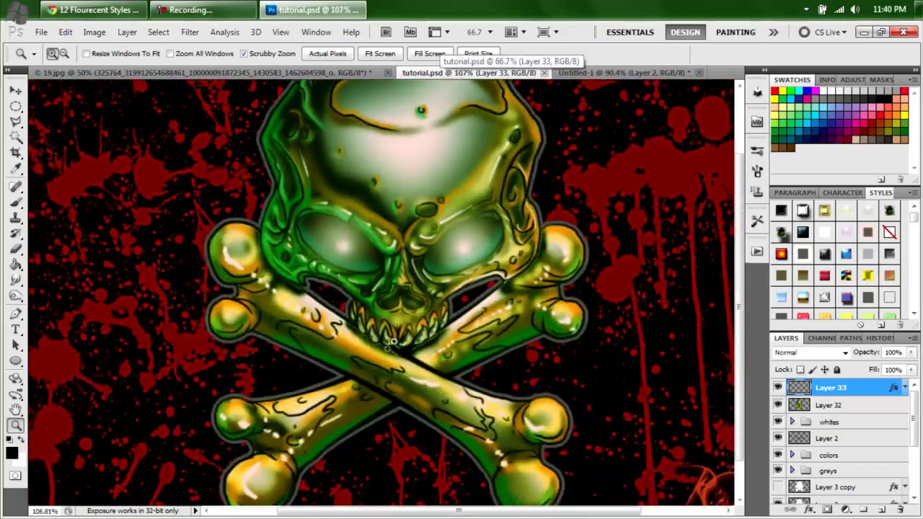
left_click_drag(464, 247, 446, 237)
left_click_drag(397, 308, 470, 354)
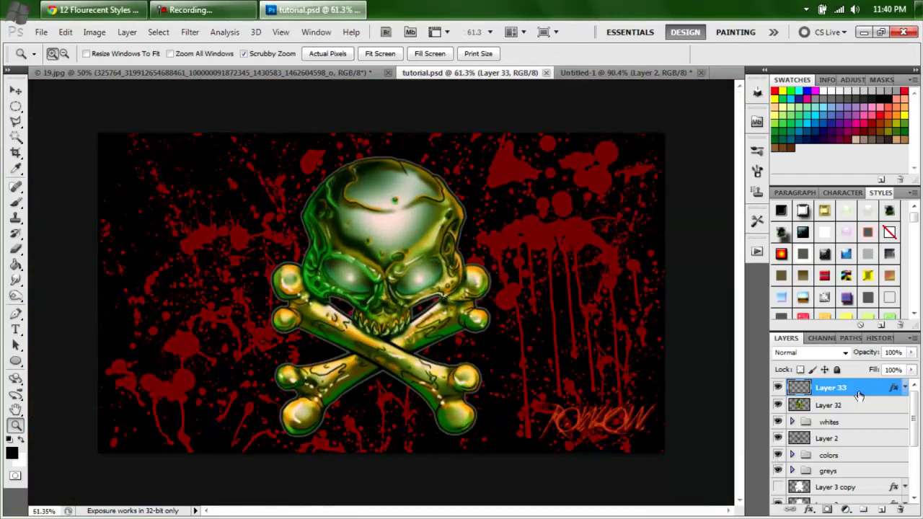
left_click_drag(914, 410, 920, 468)
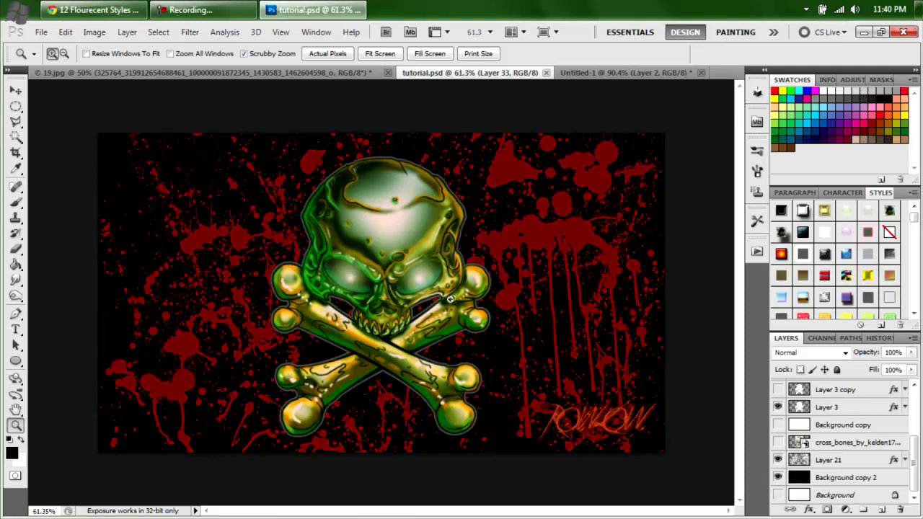
left_click_drag(915, 462, 912, 417)
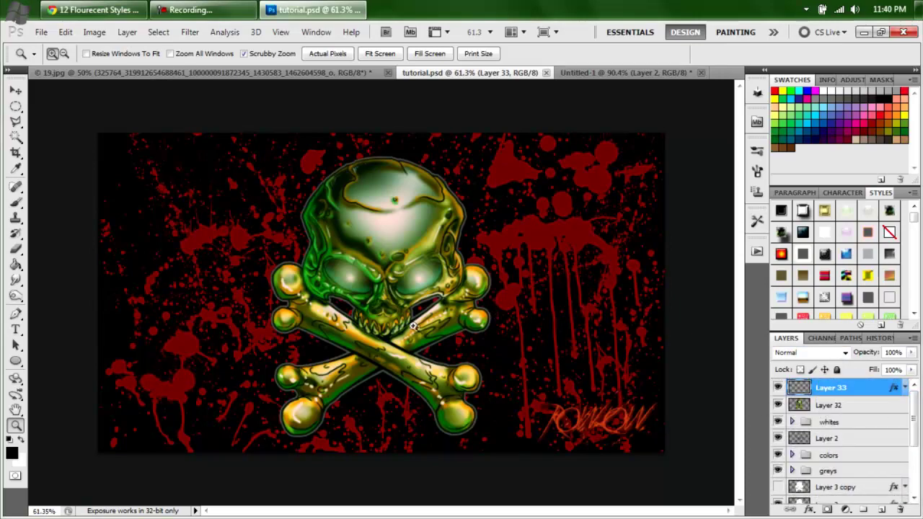
- Hide every layer and group in tutorial.psd except Layer 33, with the view close on the skull's face
left_click_drag(382, 300, 457, 342)
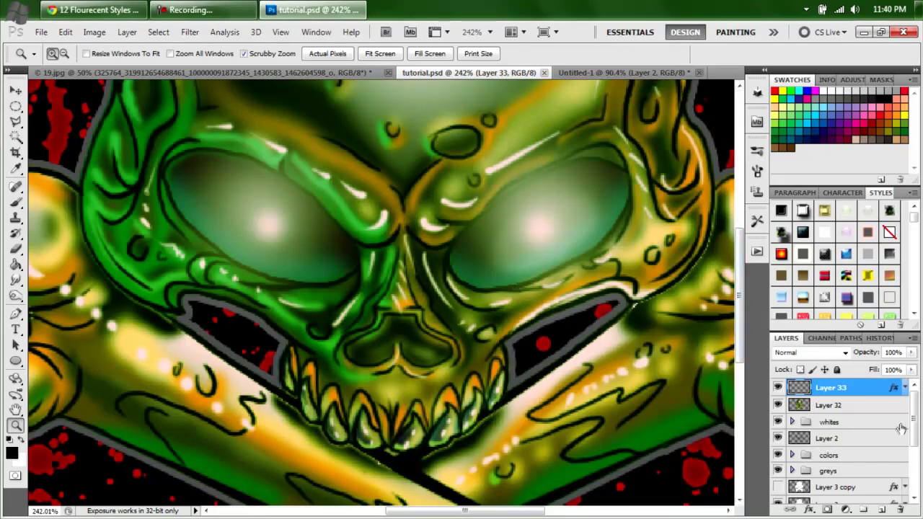
left_click_drag(914, 422, 913, 390)
left_click_drag(778, 385, 775, 508)
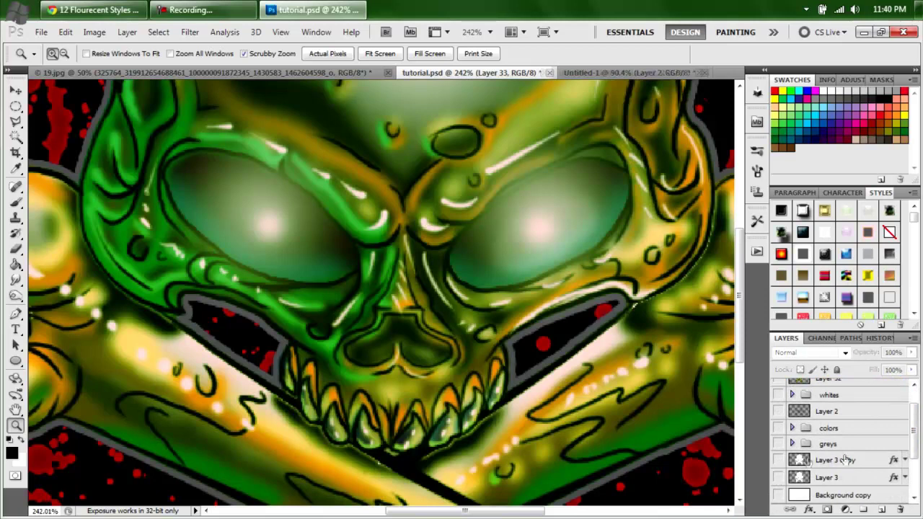
left_click_drag(914, 453, 914, 490)
left_click_drag(778, 459, 778, 482)
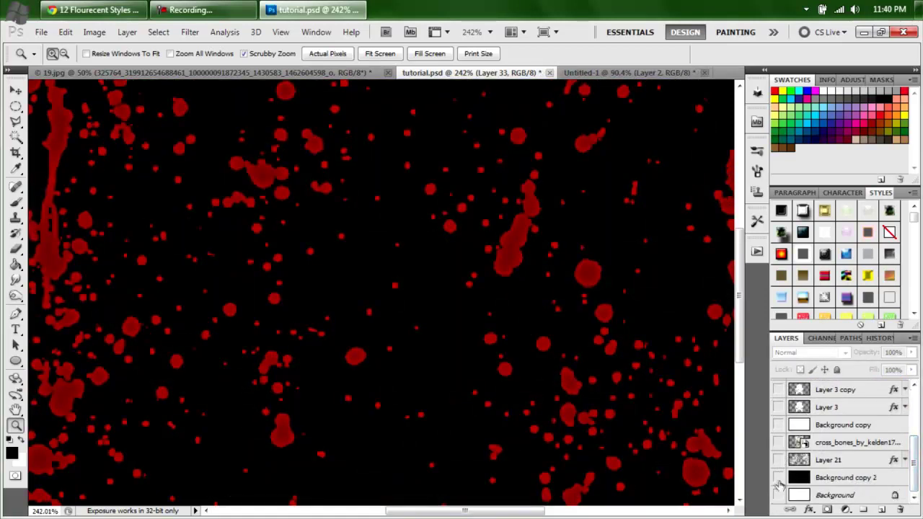
left_click_drag(914, 453, 915, 393)
left_click(778, 387)
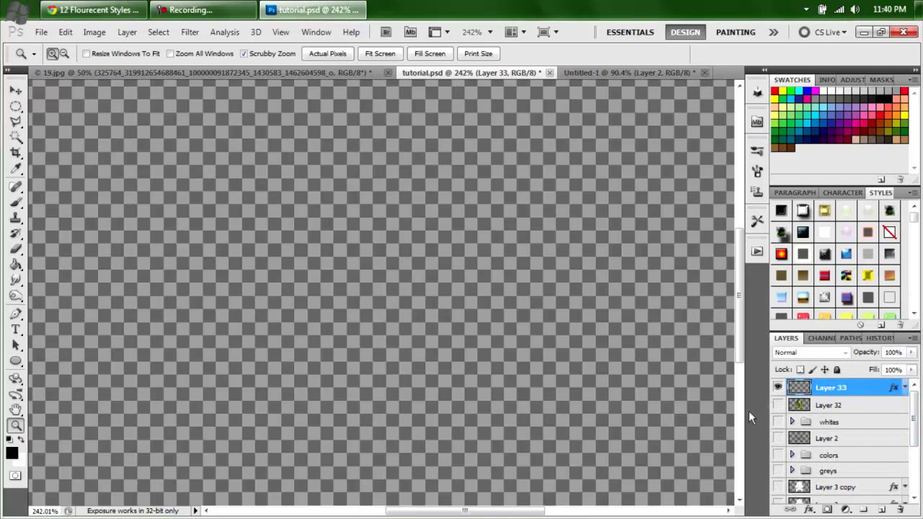
- Hide Layer 33, show the Layer 2 line art and the white background layer, and bring the whole skull into view
left_click(780, 388)
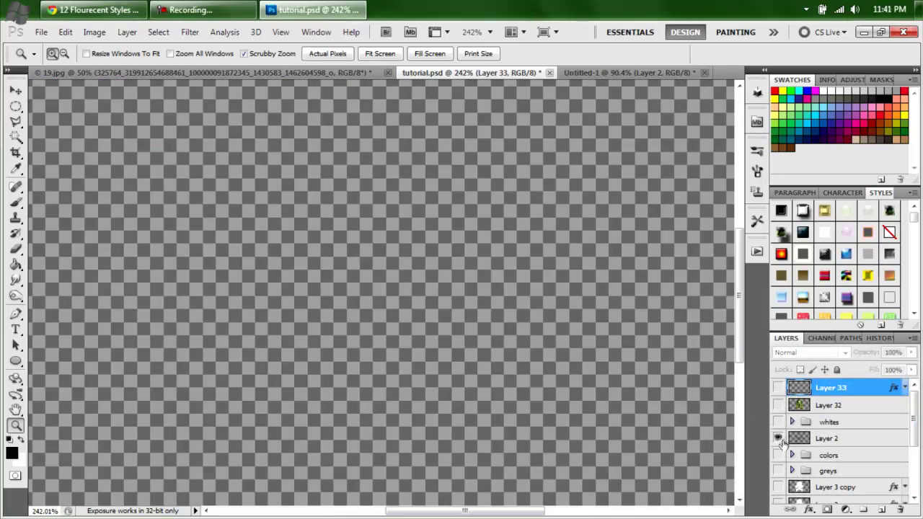
left_click(778, 439)
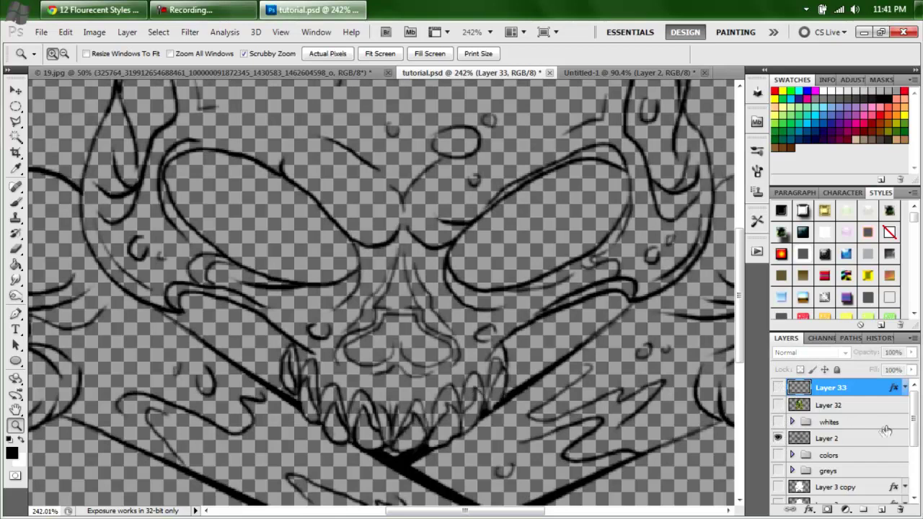
scroll(913, 404, "down", 5)
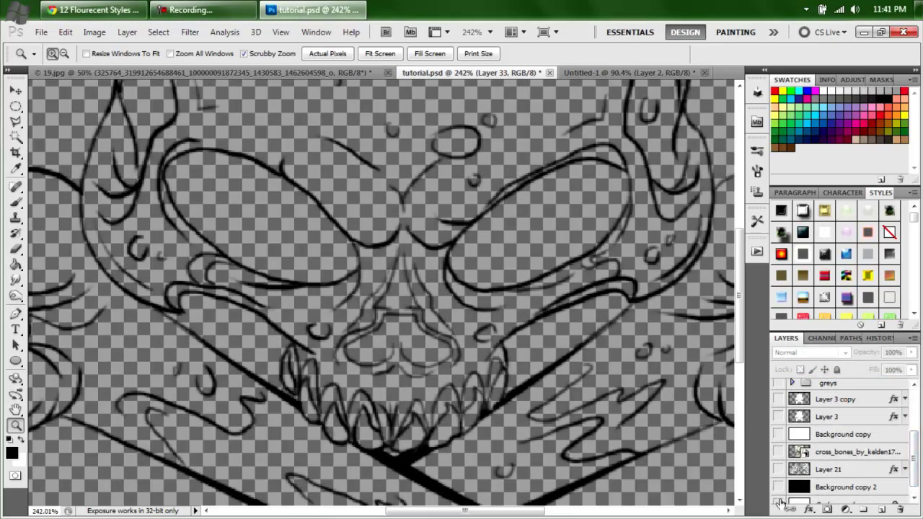
left_click(778, 503)
left_click_drag(375, 377, 312, 395)
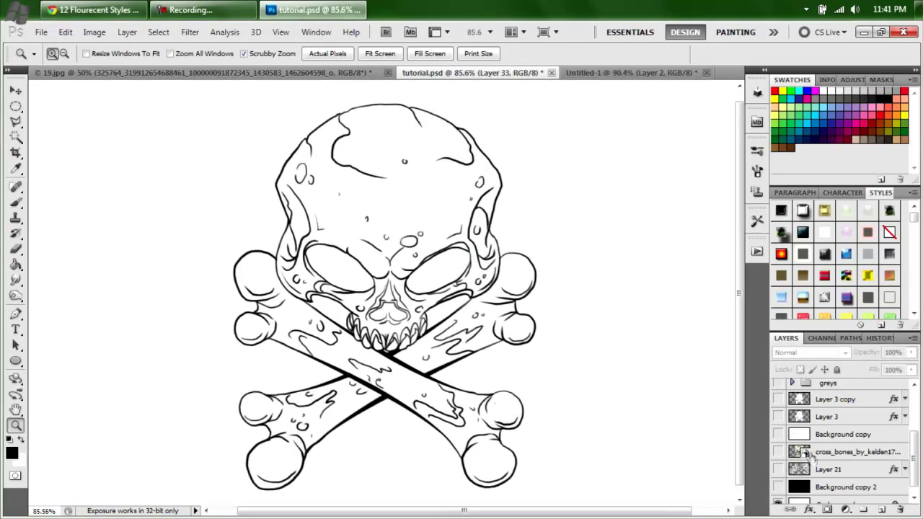
- Show and expand the greys group, hiding Layers 5, 6, 7 and 24 so only Layer 4's shading remains
left_click_drag(915, 461, 889, 440)
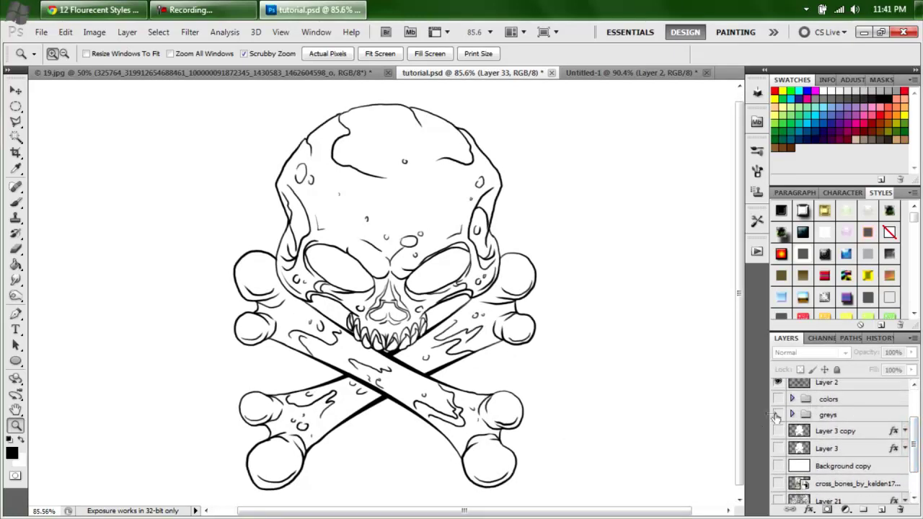
left_click(779, 415)
left_click(792, 415)
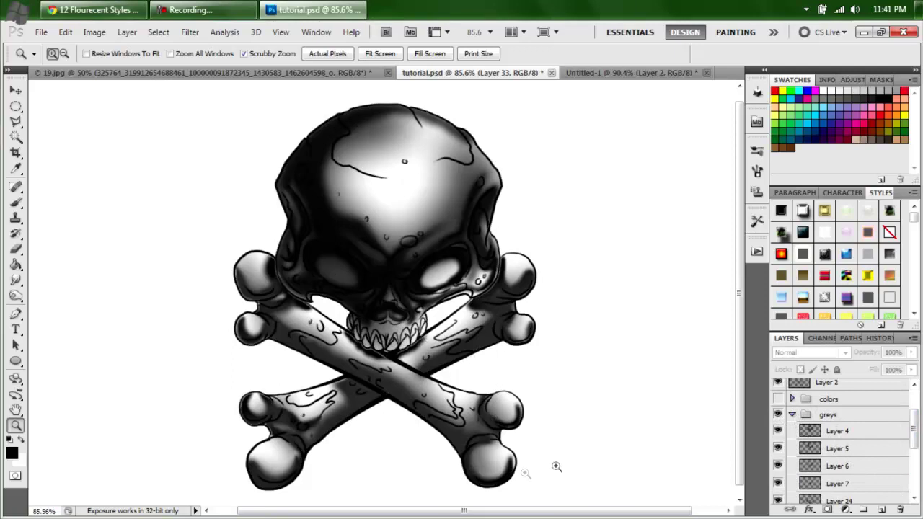
left_click_drag(914, 430, 914, 438)
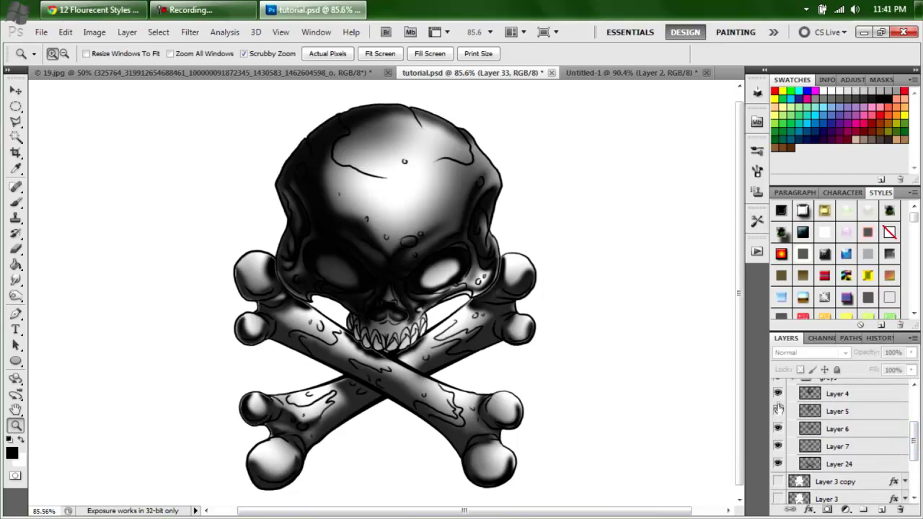
left_click_drag(779, 411, 778, 461)
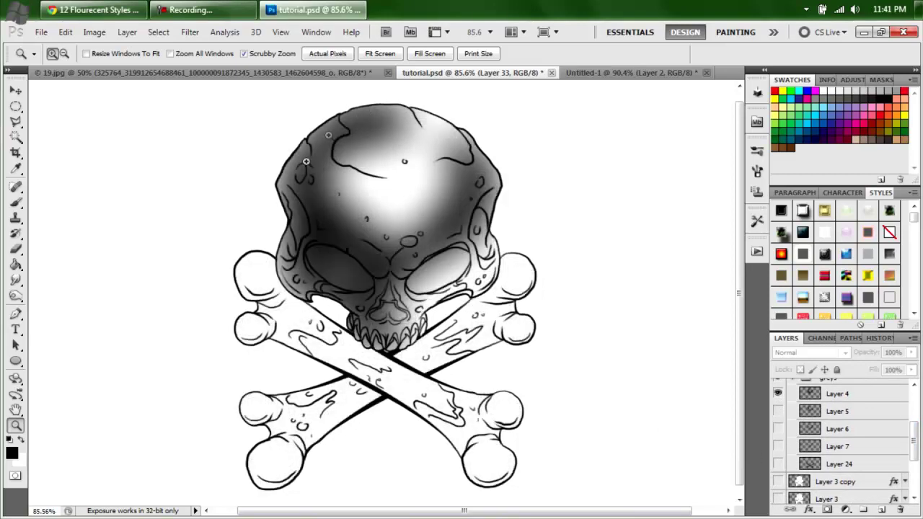
- Show Layers 5, 6, 7 and 24 of the greys group one by one, and pick a dark grey swatch as foreground colour
left_click(778, 411)
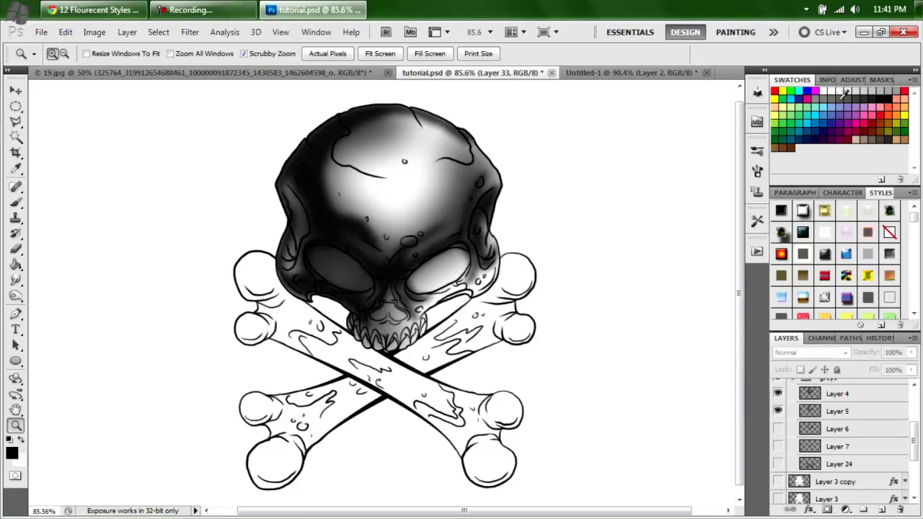
left_click(841, 98)
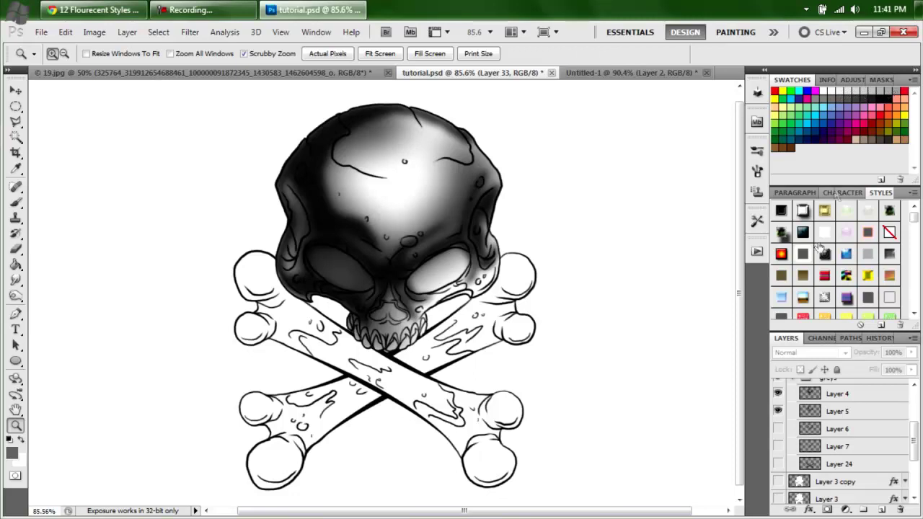
left_click(779, 430)
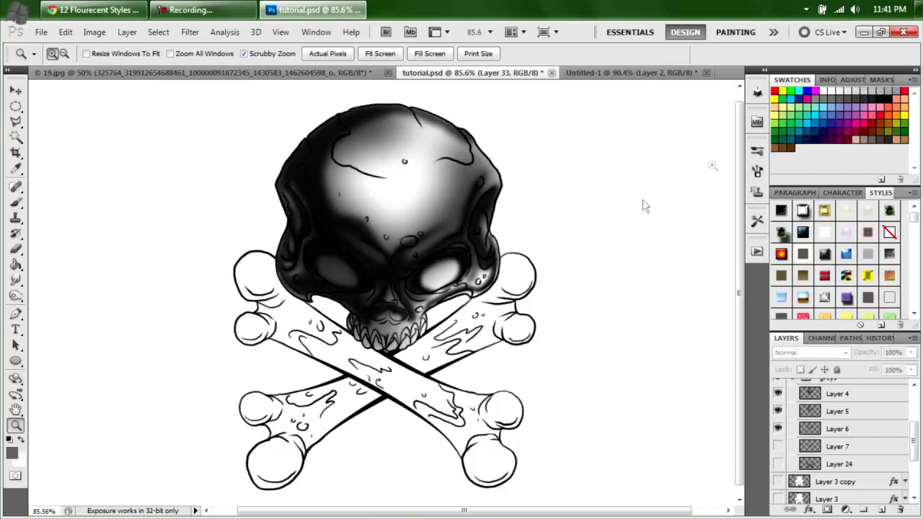
left_click(777, 447)
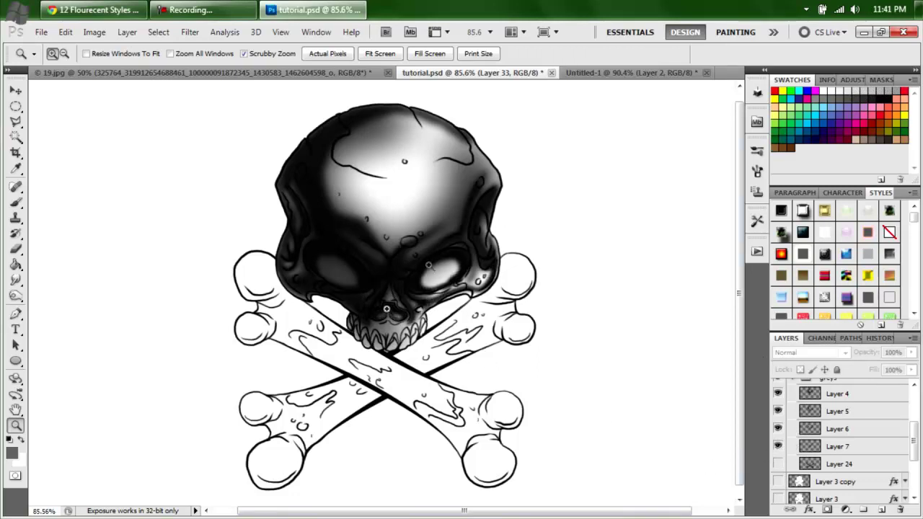
left_click(778, 464)
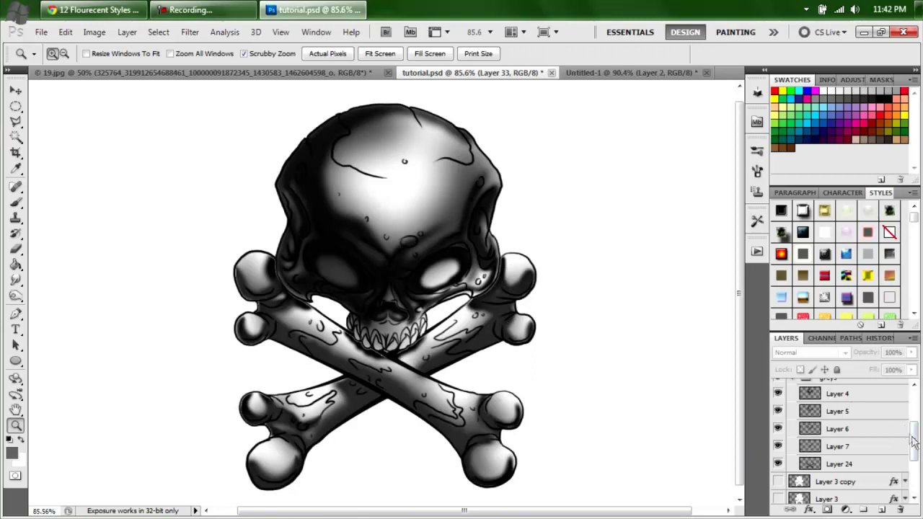
- Collapse the greys group, then show and expand the colors group with all the layers inside it hidden
left_click_drag(915, 440, 914, 430)
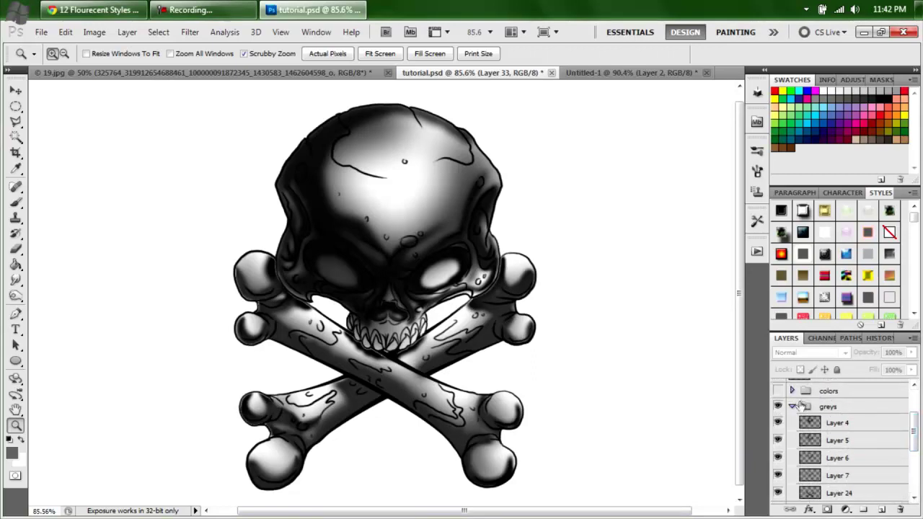
left_click(793, 407)
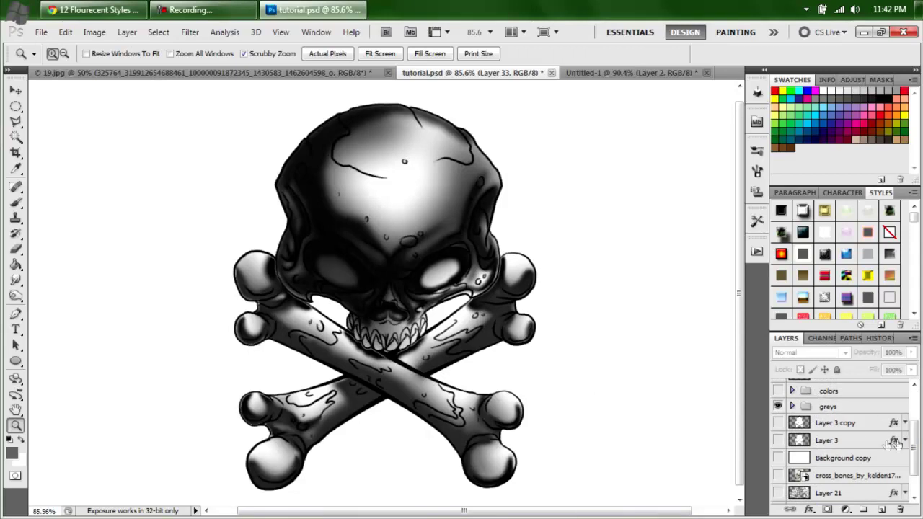
left_click_drag(915, 447, 915, 436)
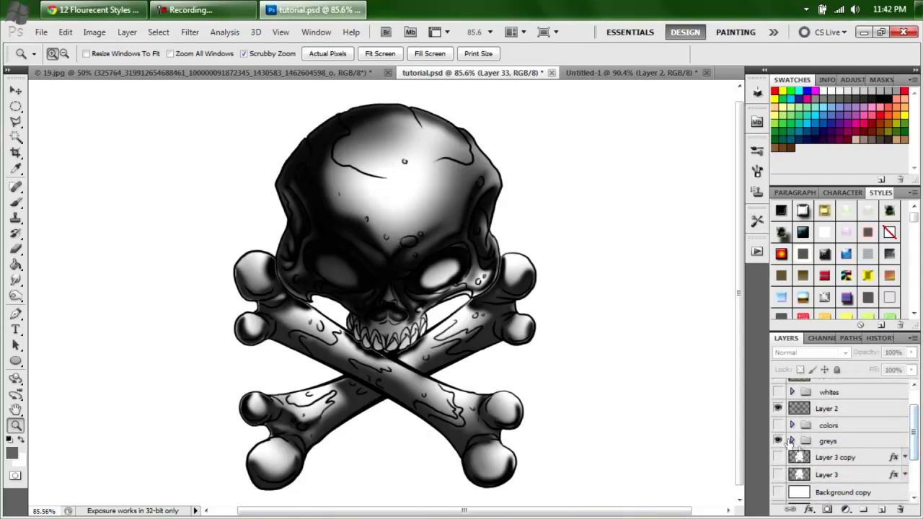
left_click(778, 425)
left_click(792, 425)
left_click_drag(915, 424, 915, 464)
mouse_move(780, 409)
left_mouse_down()
mouse_move(780, 376)
mouse_move(782, 423)
left_mouse_up()
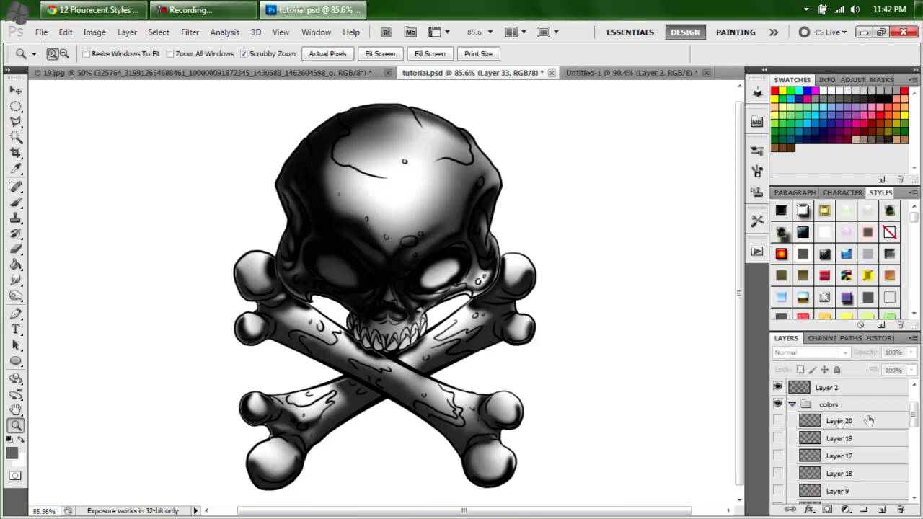
left_click(779, 439)
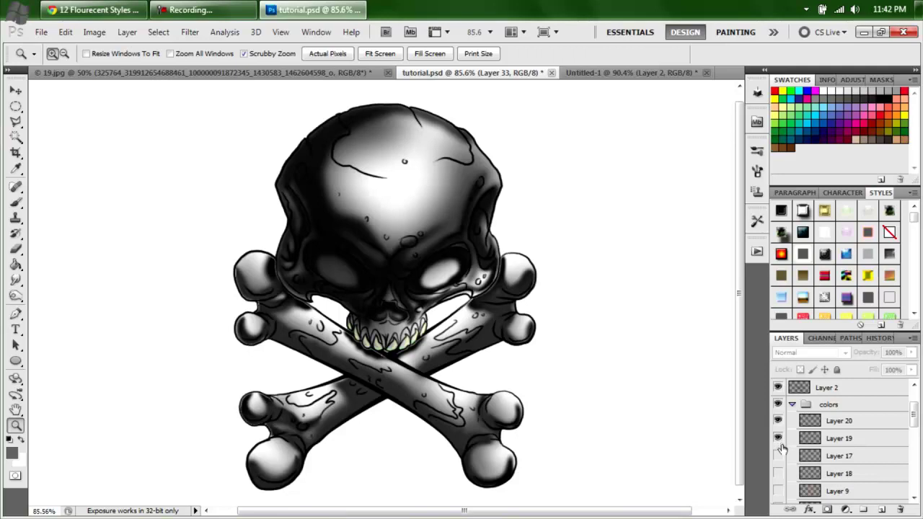
left_click(779, 426)
left_click(779, 438)
- Show and select Layer 13 at the bottom of the colors group, switching it off and on to compare the blue eye colouring
left_click_drag(914, 413, 915, 462)
left_click(778, 446)
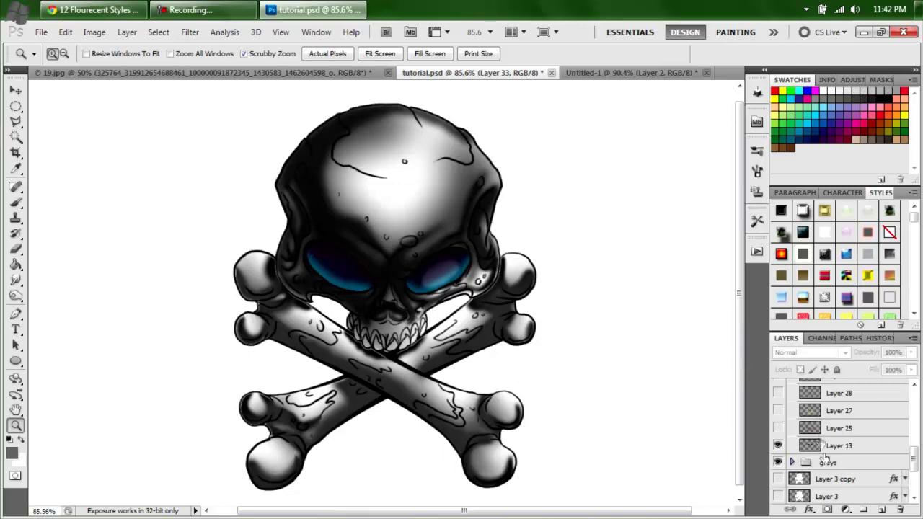
left_click(863, 448)
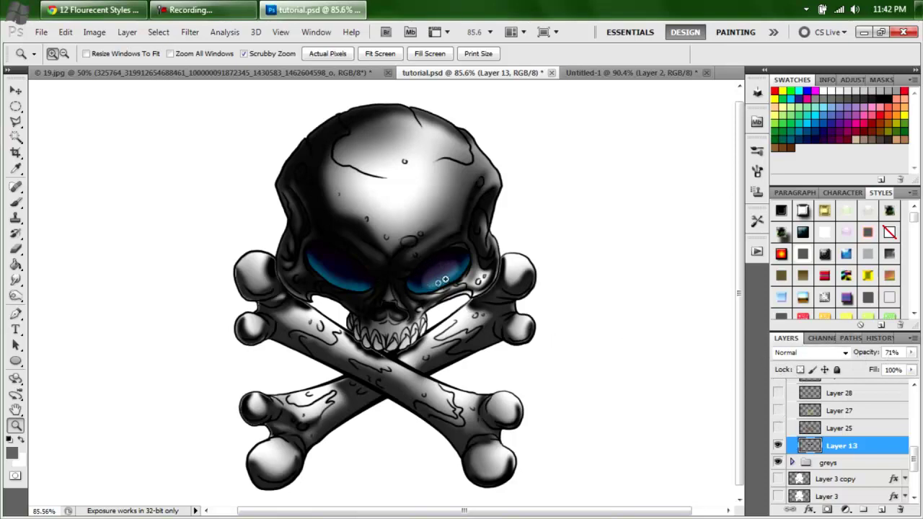
left_click(778, 445)
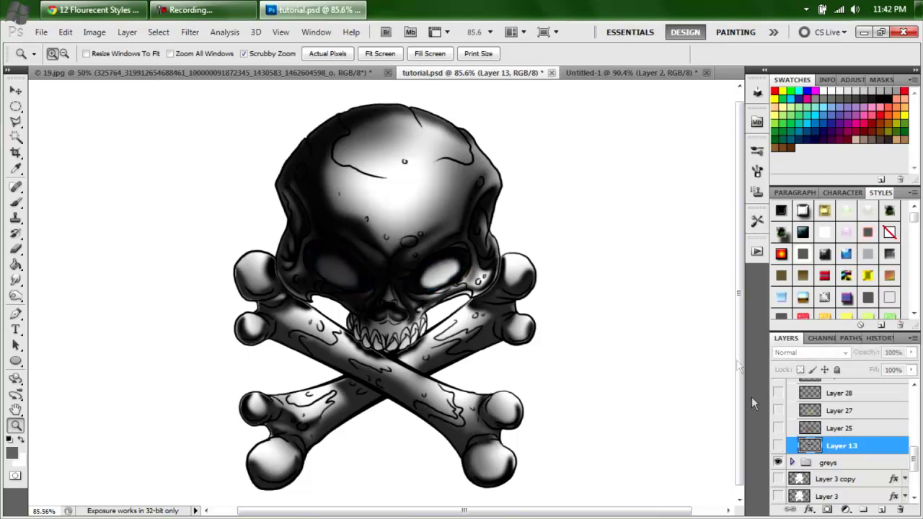
left_click(778, 446)
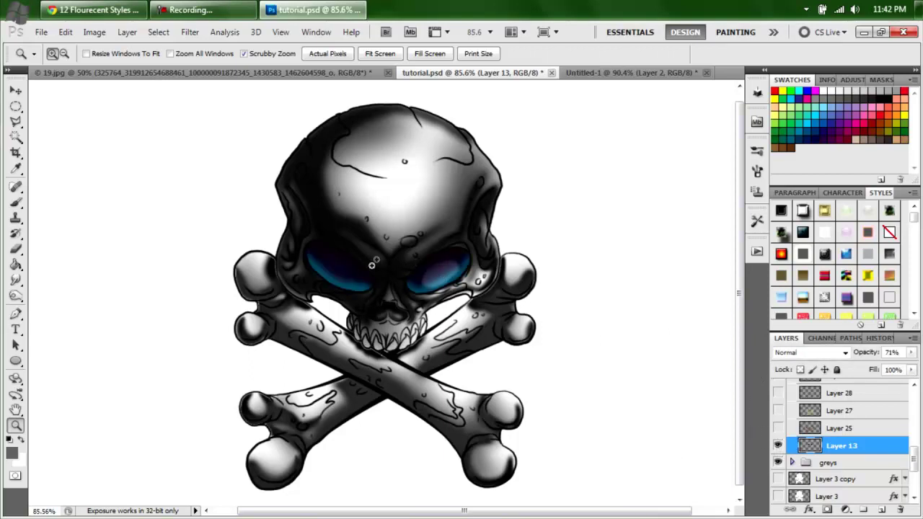
- Show the bone and skull colour layers one by one in the colors group: Layers 25, 27, 28, 26 and 8
left_click(777, 429)
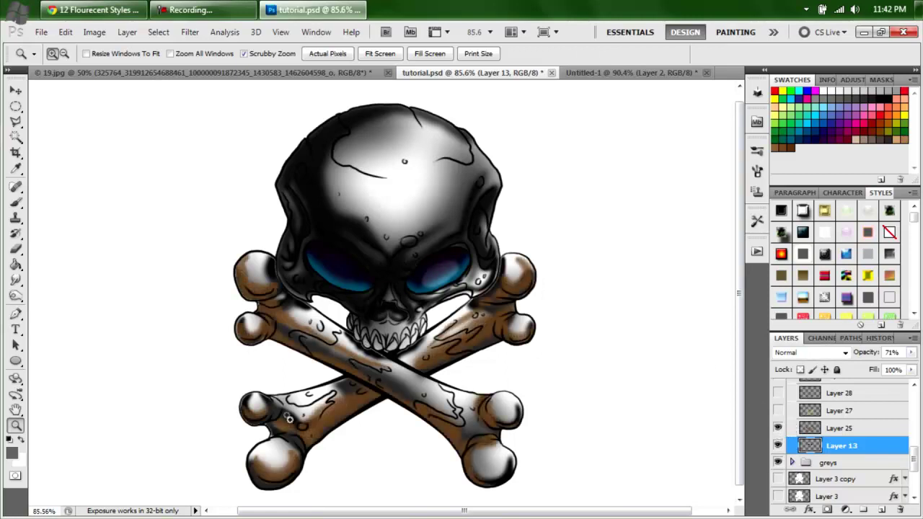
left_click(778, 411)
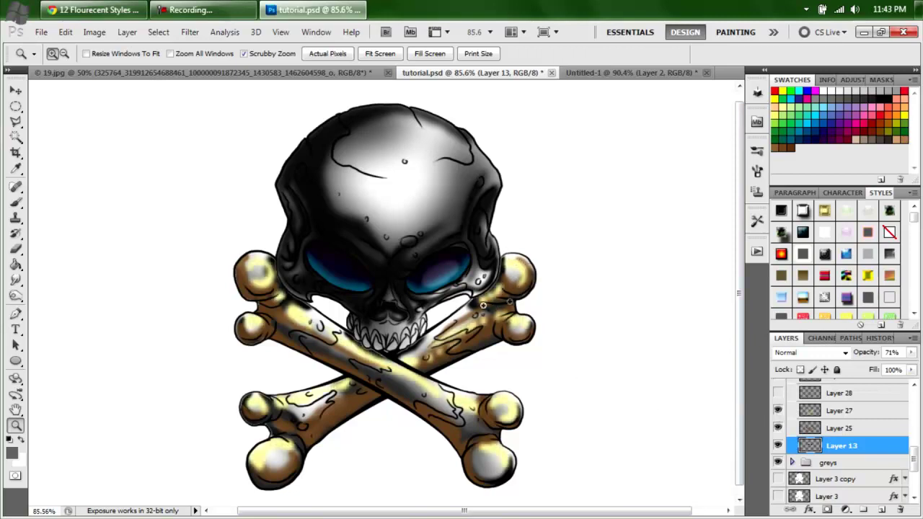
left_click(781, 402)
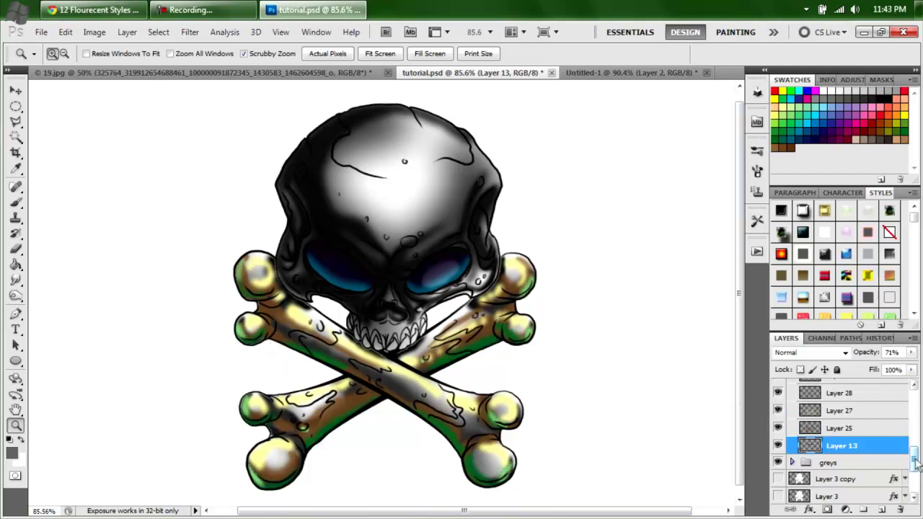
left_click_drag(917, 461, 916, 446)
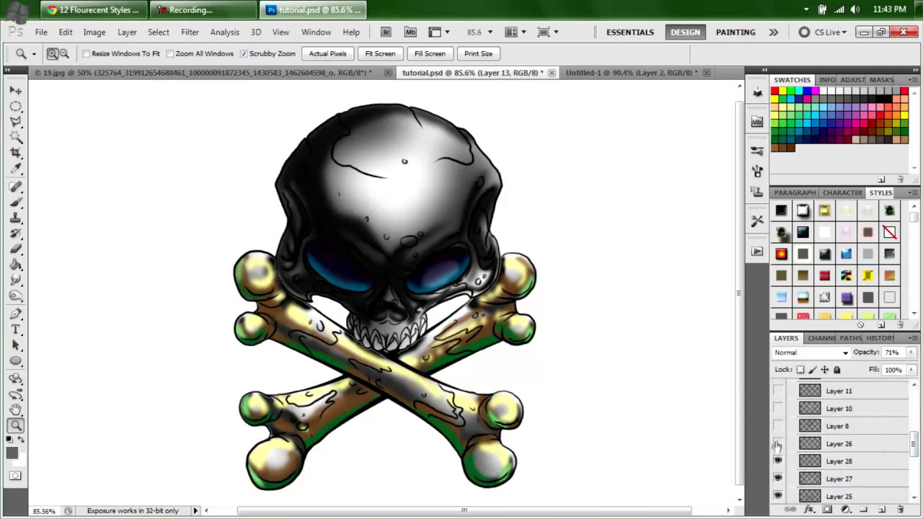
left_click(779, 445)
left_click(778, 427)
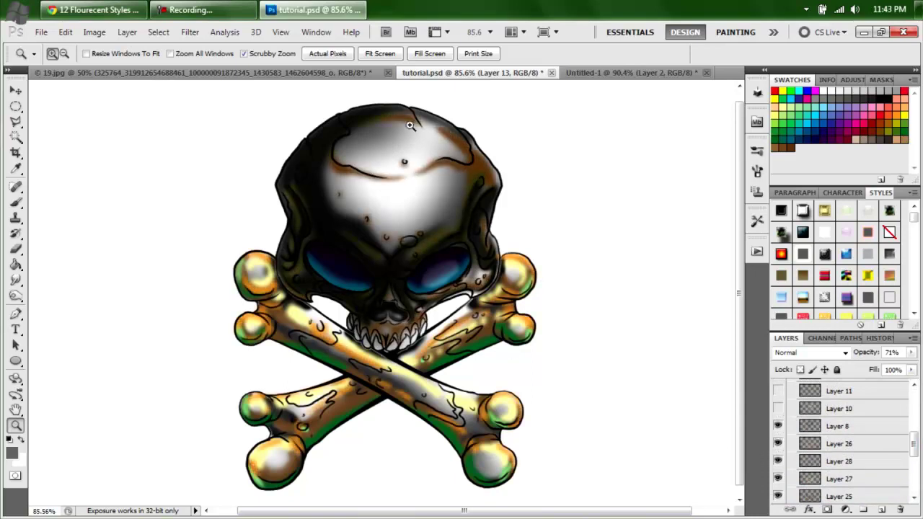
- Make Layers 10, 11, 12, 9 and 18 in the colors group visible
left_click(778, 409)
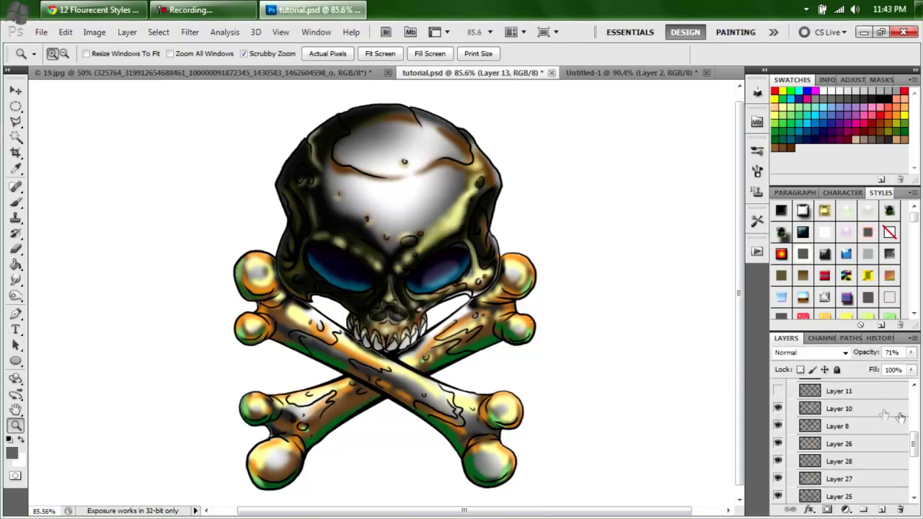
scroll(915, 445, "up", 1)
scroll(914, 445, "up", 2)
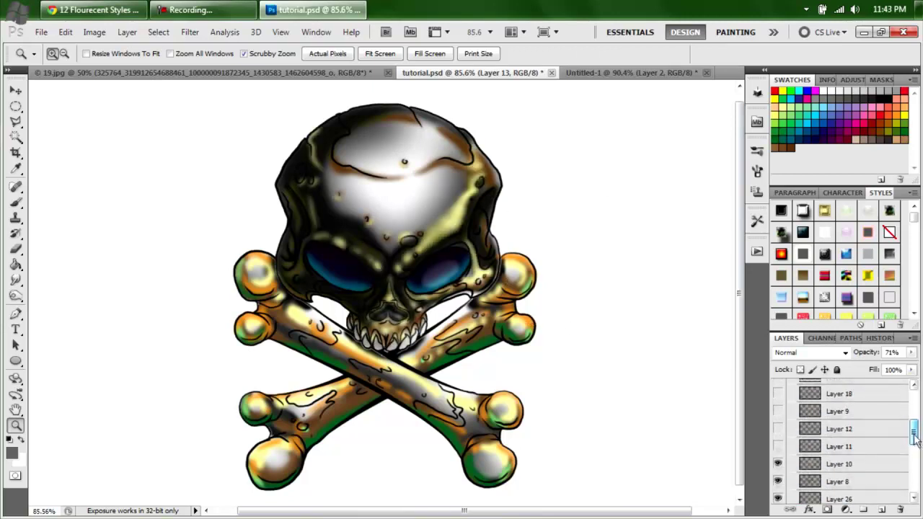
left_click(778, 447)
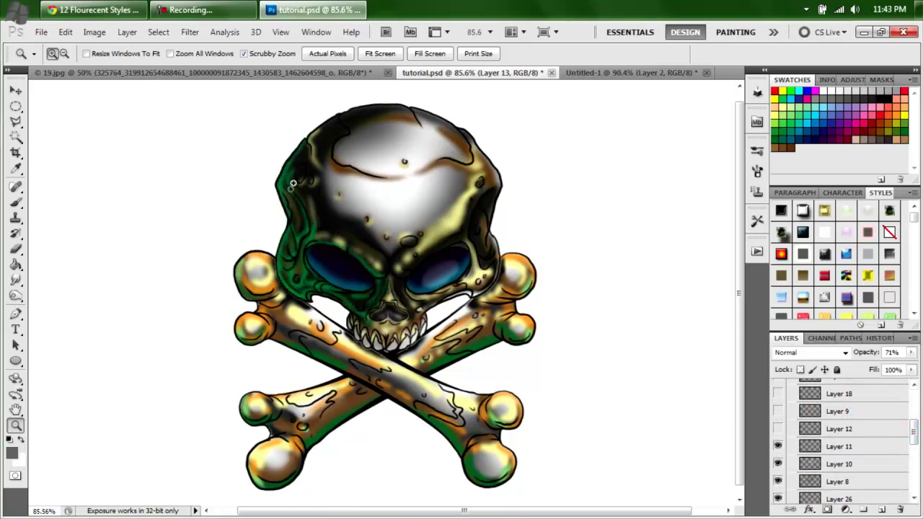
left_click(779, 429)
left_click(779, 411)
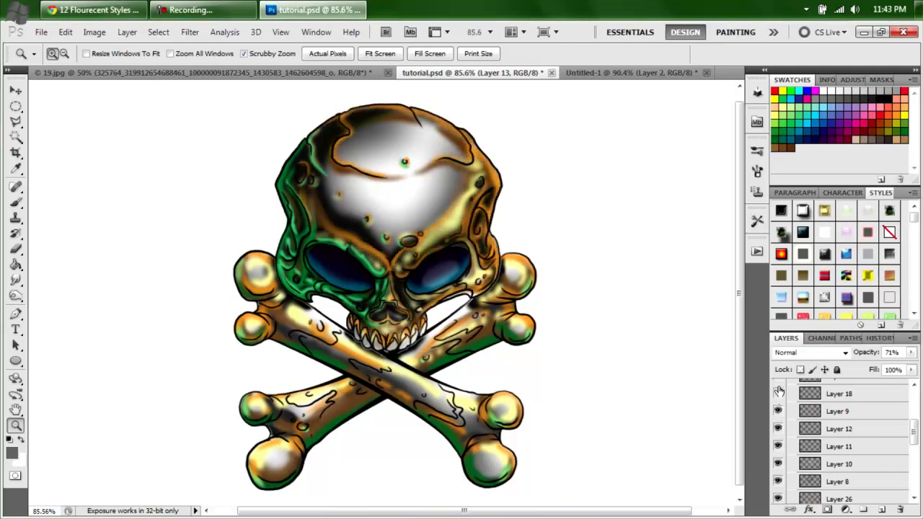
left_click(778, 395)
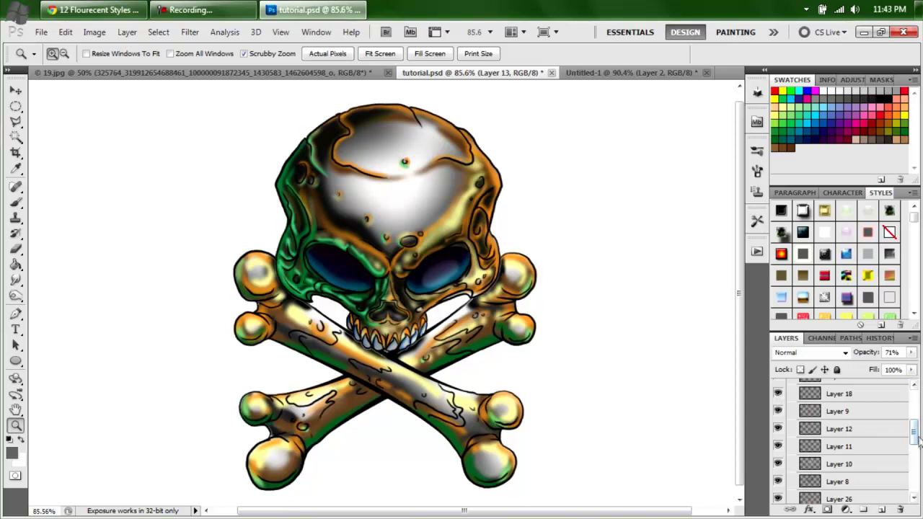
- Make Layers 17, 19 and 20 at the head of the colors group visible
left_click_drag(915, 436, 915, 428)
left_click(778, 411)
left_click(778, 395)
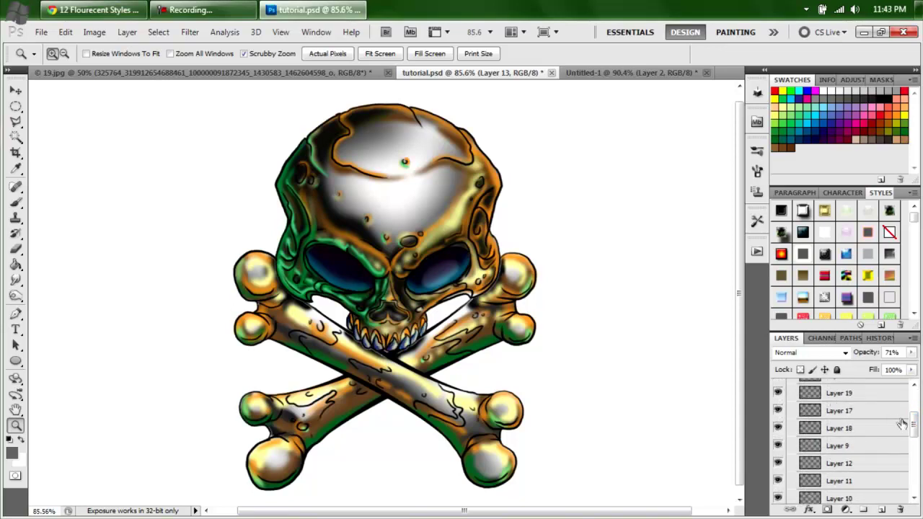
left_click_drag(915, 424, 915, 417)
left_click(778, 422)
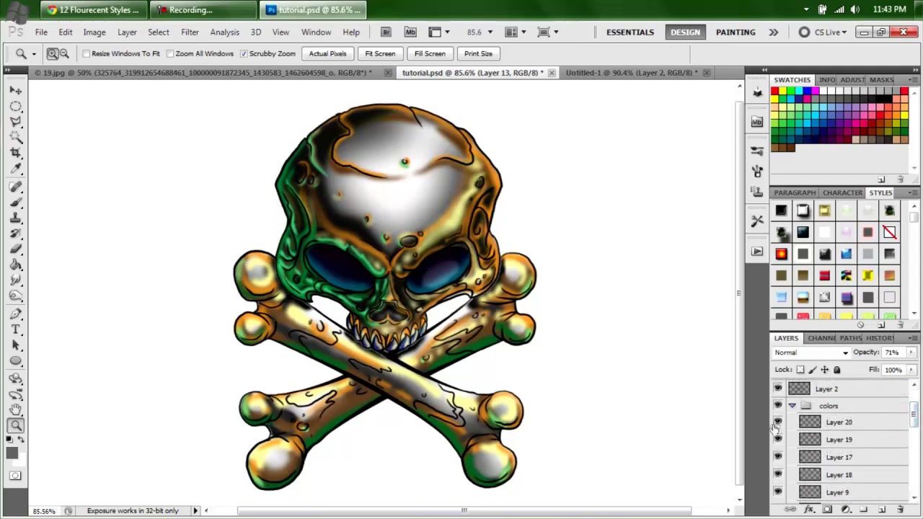
- Examine the colored teeth up close and collapse the colors layer group
left_click_drag(374, 356, 374, 356)
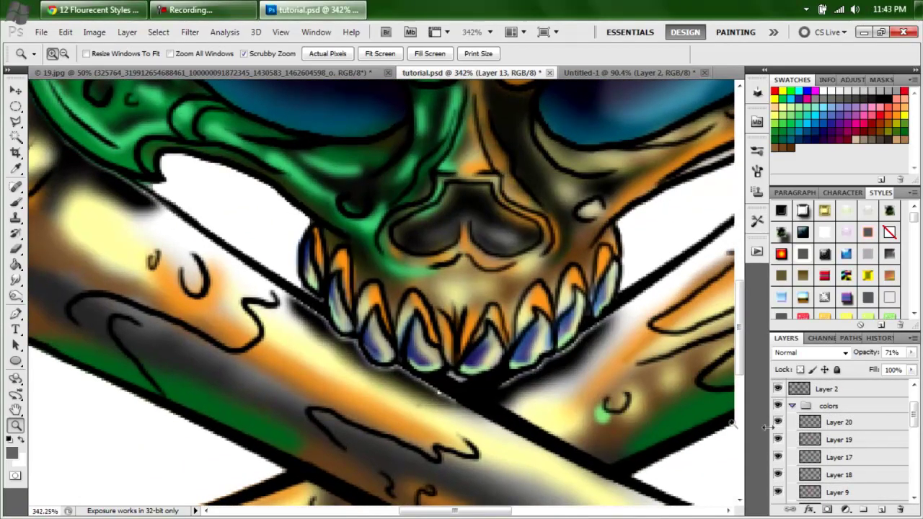
mouse_move(778, 422)
left_mouse_down()
mouse_move(782, 492)
mouse_move(778, 424)
left_mouse_up()
left_click(780, 491)
left_click_drag(916, 425, 916, 404)
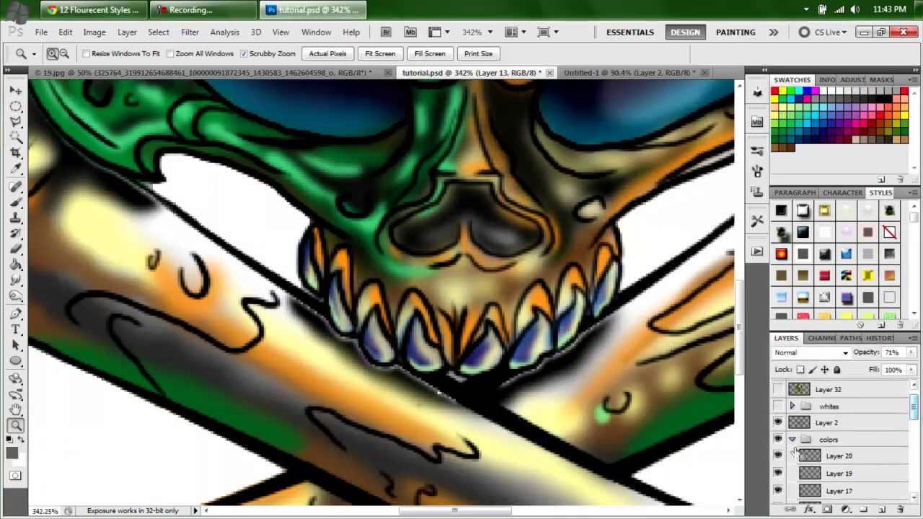
left_click(793, 440)
left_click_drag(554, 335, 476, 330)
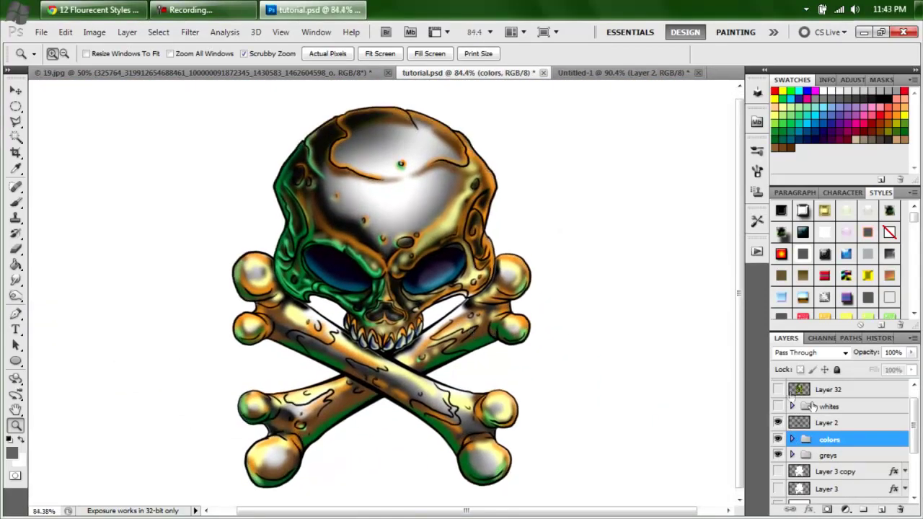
- Make the whites layer group visible and expand it to list its layers
mouse_move(916, 431)
left_mouse_down()
mouse_move(914, 448)
mouse_move(915, 420)
left_mouse_up()
left_click(779, 422)
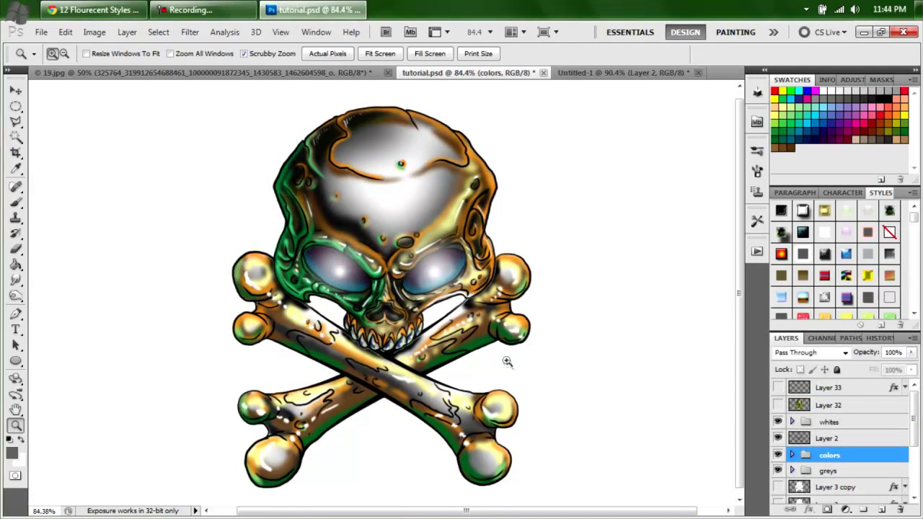
left_click(792, 422)
left_click_drag(915, 424, 915, 439)
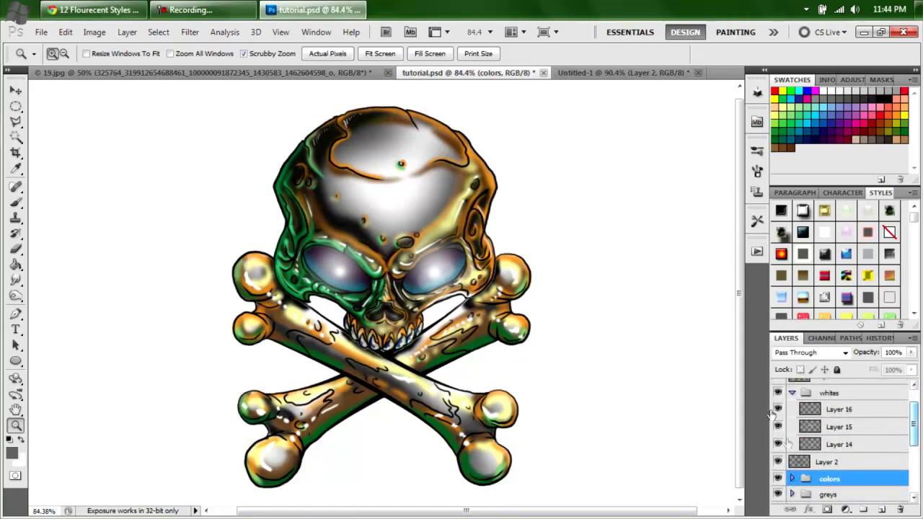
- Compare the artwork with Layers 14, 15 and 16 of the whites group hidden and shown, and collapse the group
left_click(777, 409)
left_click(777, 427)
left_click(778, 444)
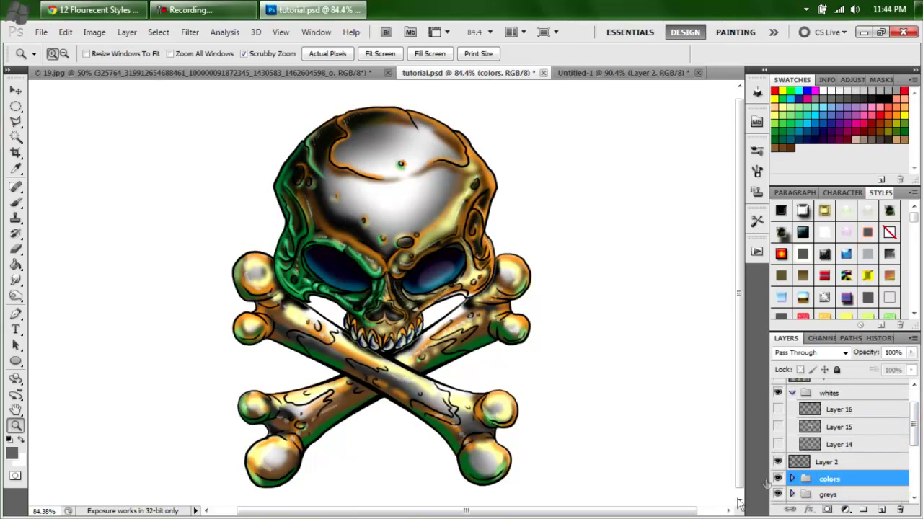
left_click(778, 445)
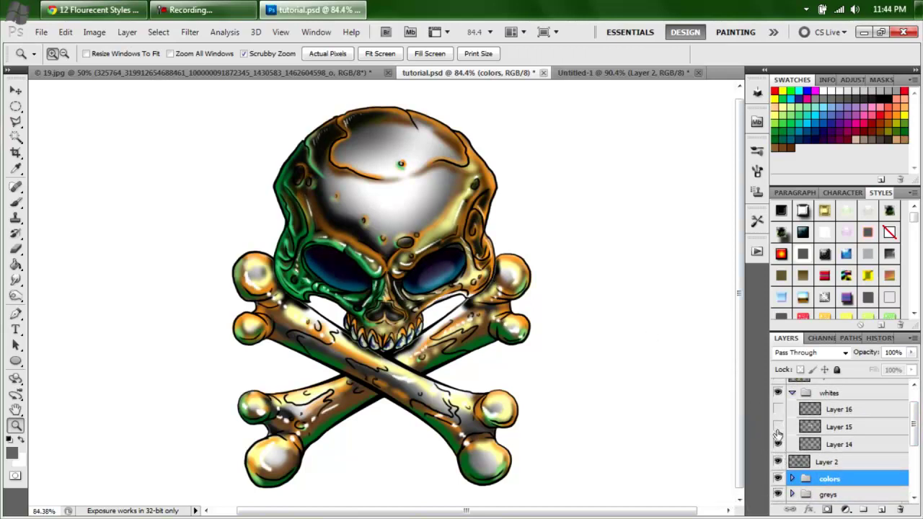
left_click(777, 427)
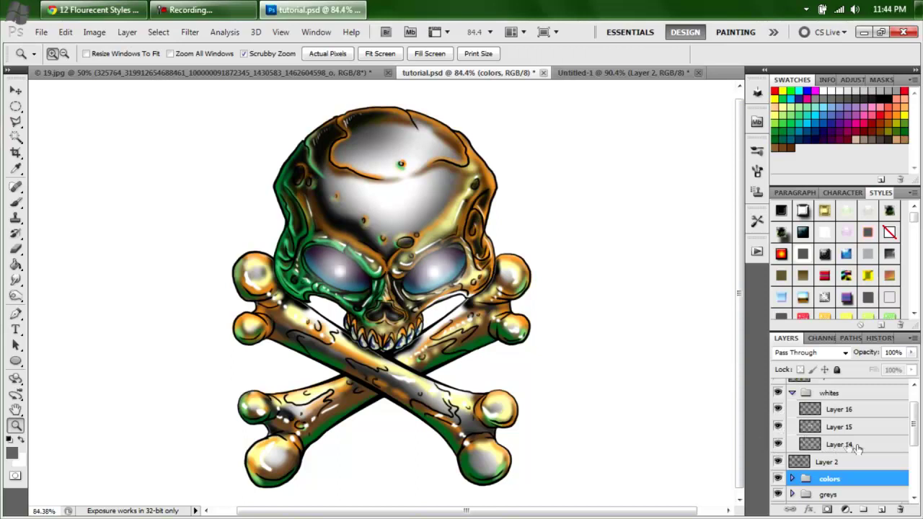
left_click_drag(914, 432, 914, 417)
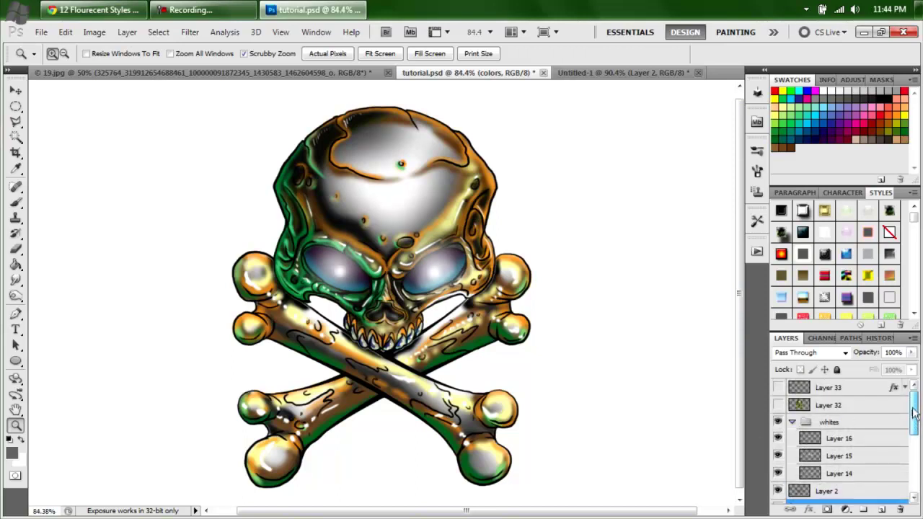
left_click(792, 422)
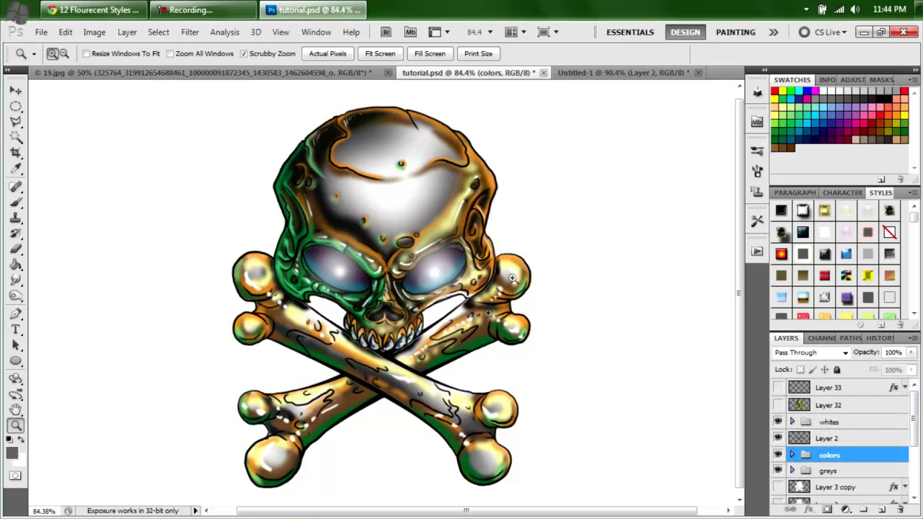
- Preview the outline effect of Layer 3 copy by showing the layer and hiding it again
scroll(765, 405, "down", 3)
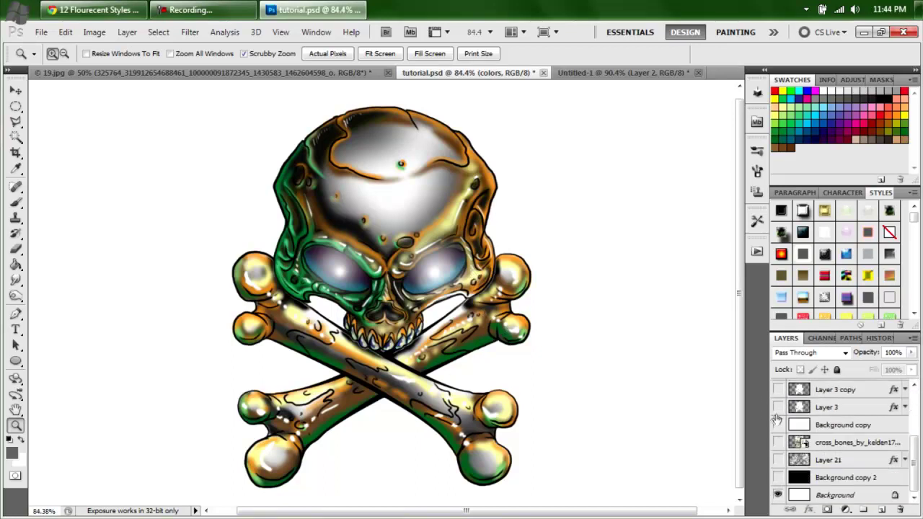
left_click(777, 390)
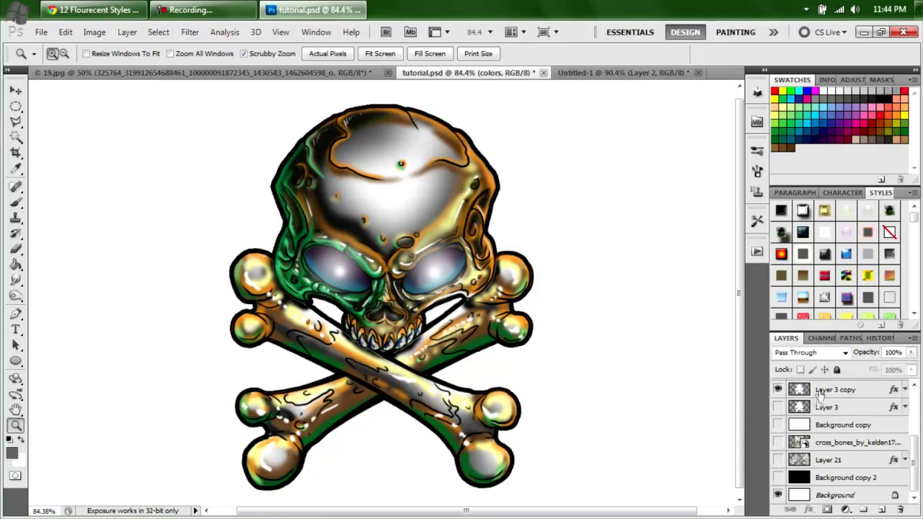
left_click(777, 389)
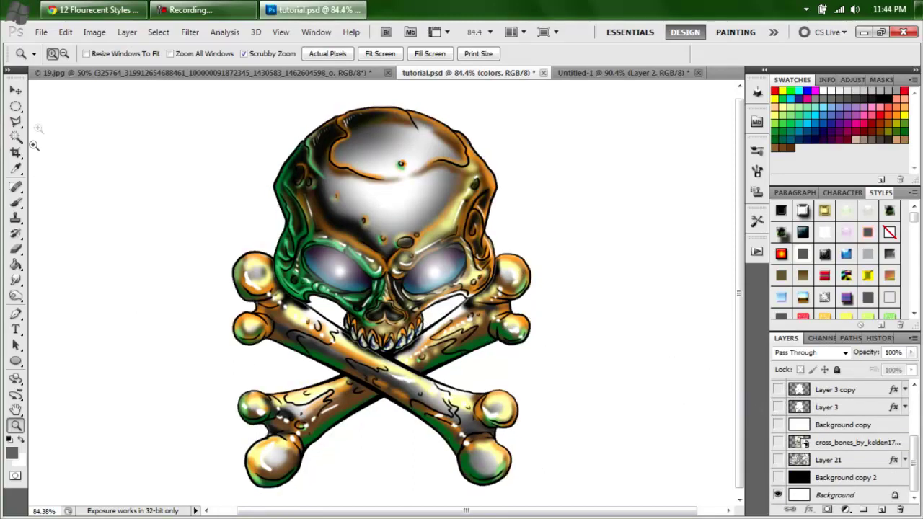
scroll(900, 447, "up", 3)
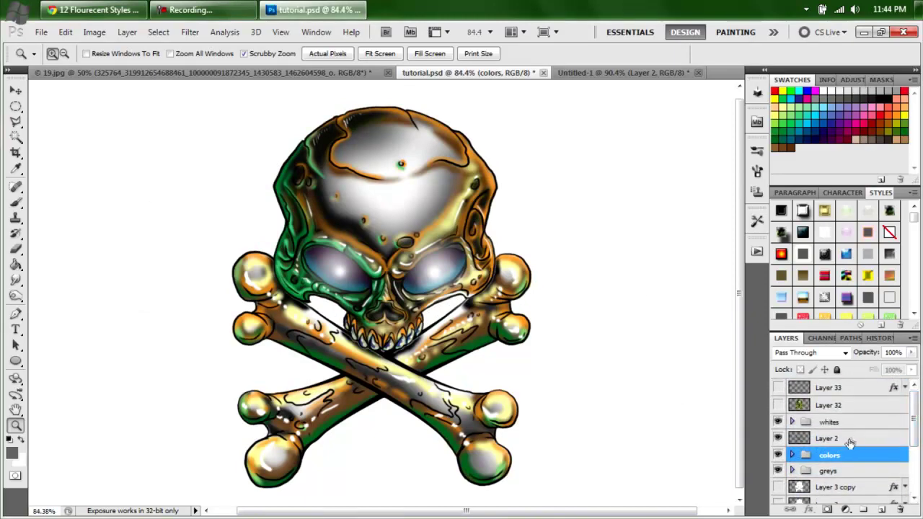
- Select the line-art Layer 2 and compare the artwork with it hidden and shown
left_click(851, 441)
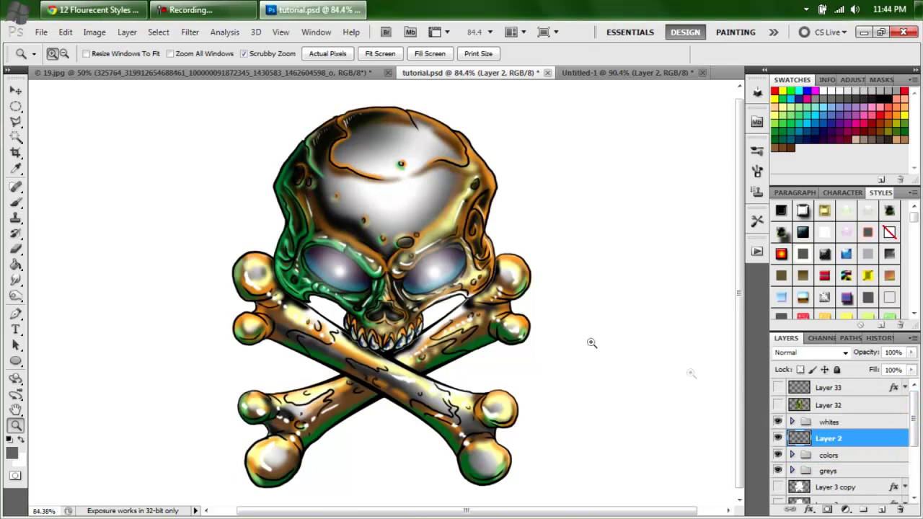
left_click(779, 439)
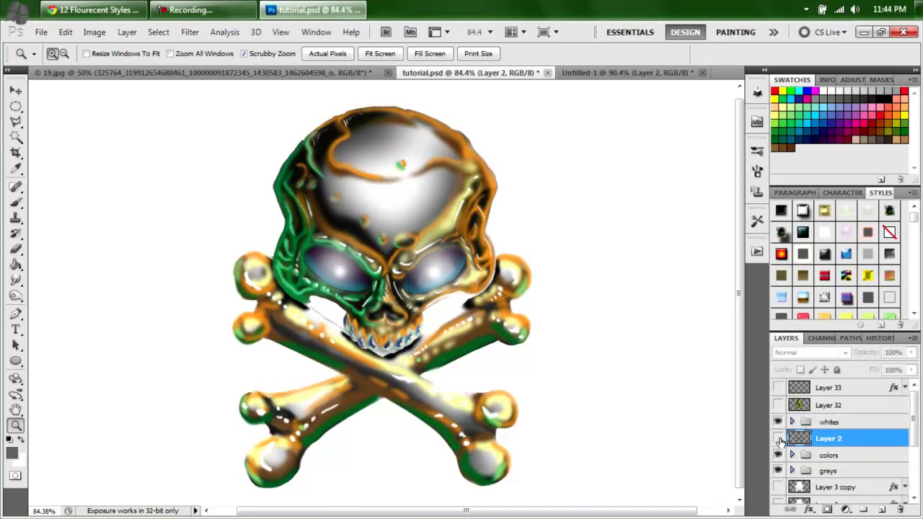
left_click(778, 438)
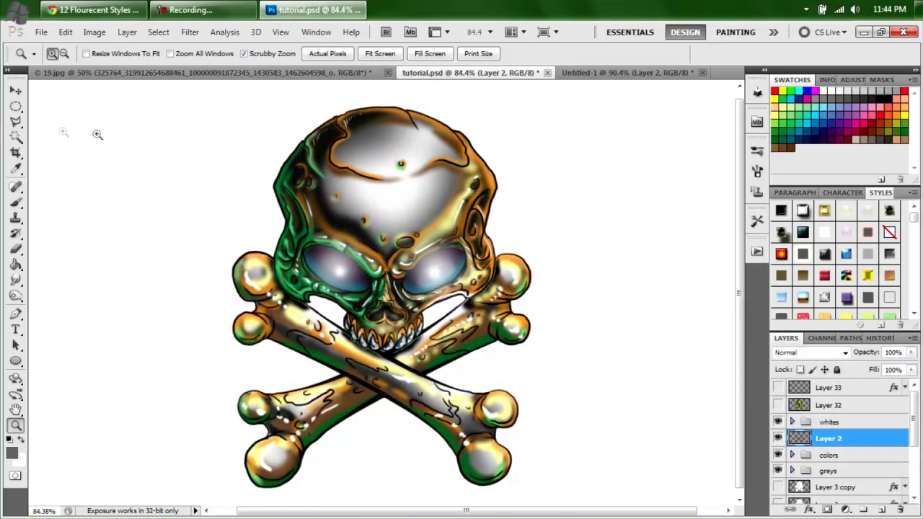
- Select the skull-and-crossbones silhouette using the Magic Wand on Layer 2 and copy that area of the Background to a new layer
left_click(16, 138)
left_click(546, 279)
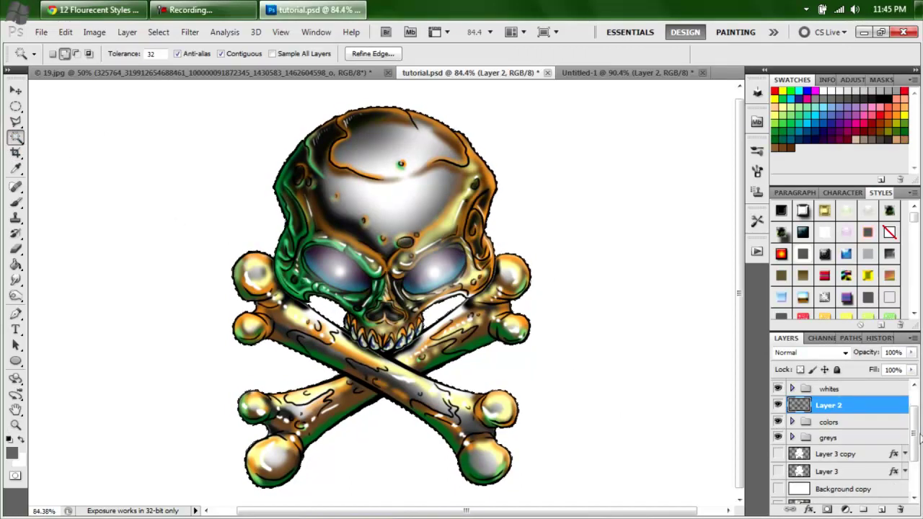
left_click_drag(914, 436, 914, 472)
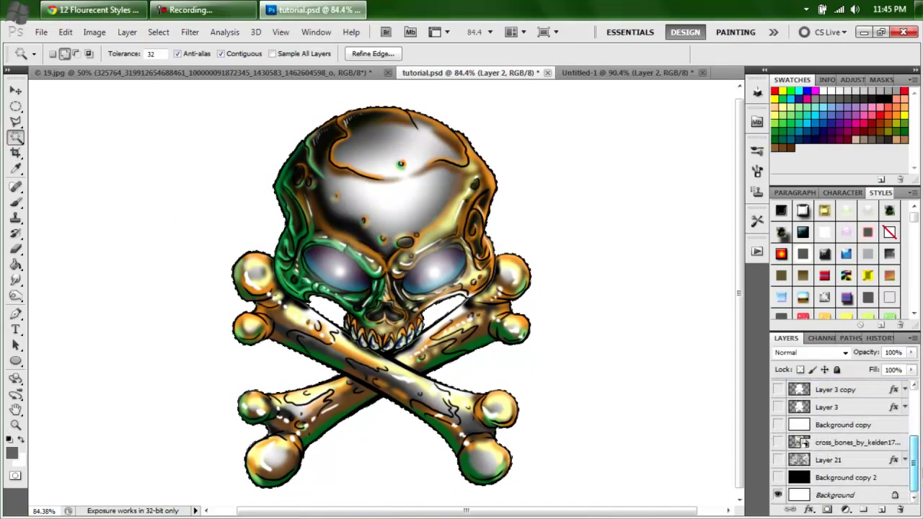
left_click(869, 497)
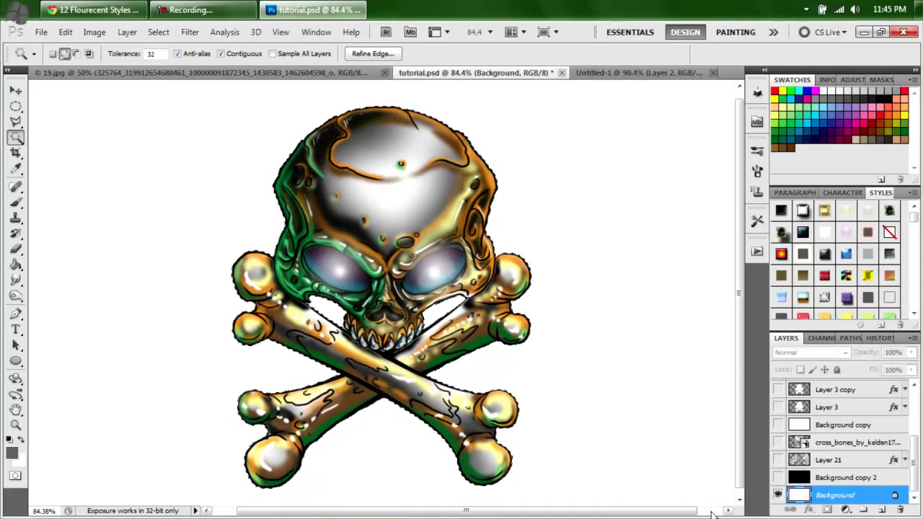
key("ctrl+j")
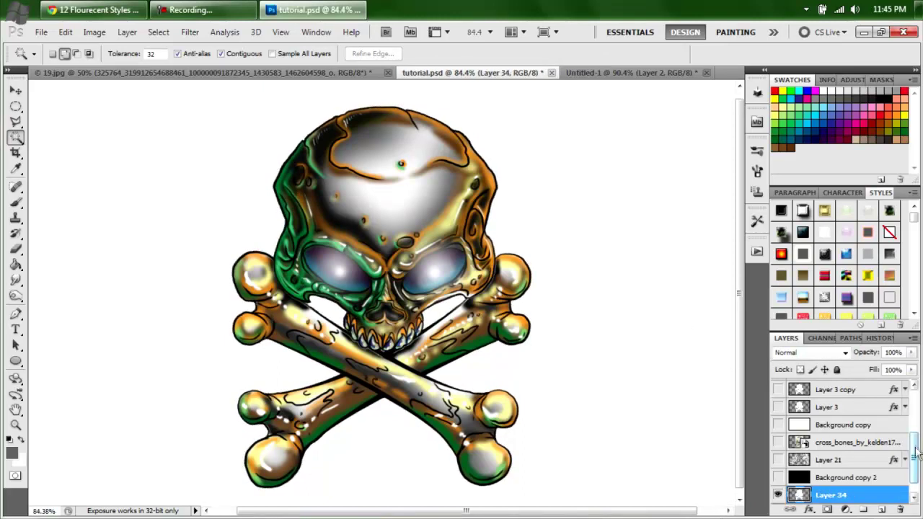
- Hide the whites, Layer 2, colors, greys and Background entries, leaving only the new silhouette layer visible
left_click_drag(914, 462, 913, 411)
left_click_drag(778, 422, 778, 487)
scroll(841, 473, "down", 5)
scroll(833, 481, "down", 2)
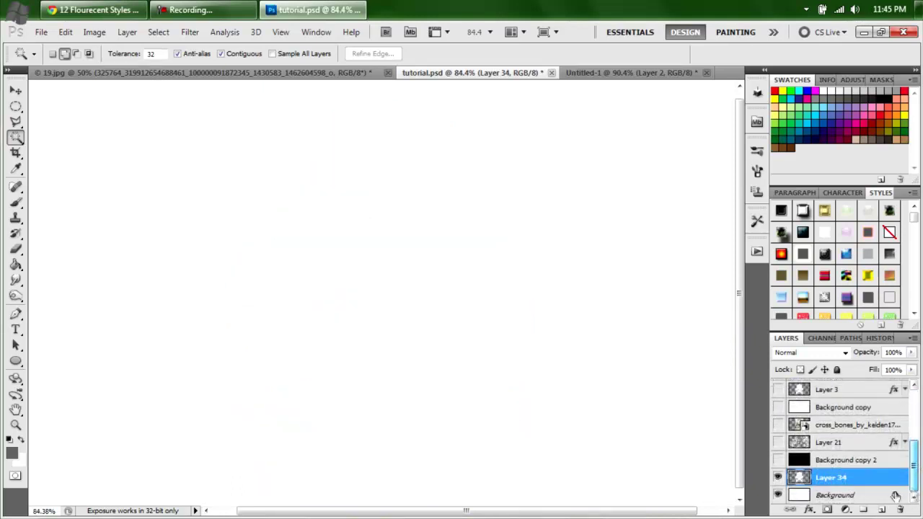
left_click(778, 478)
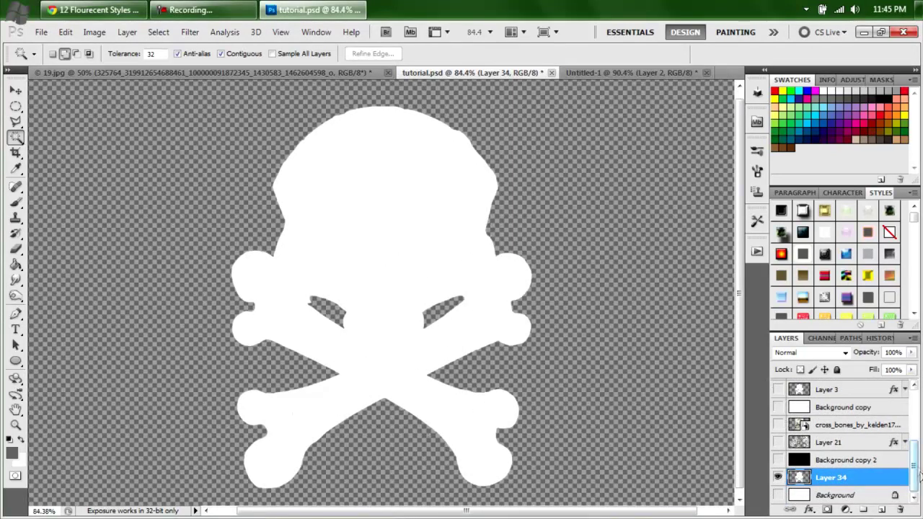
- Add a black Stroke layer style to the silhouette Layer 34, with size 6 px and position Center
double_click(873, 478)
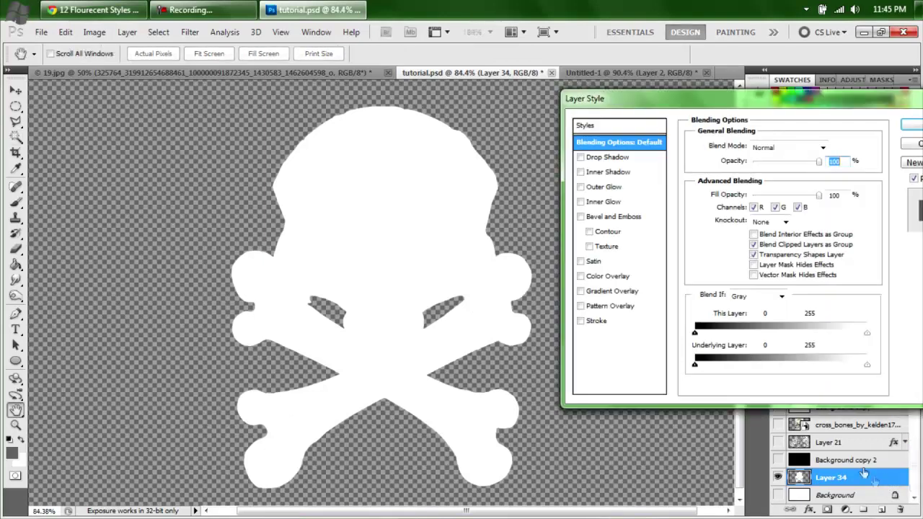
left_click(581, 321)
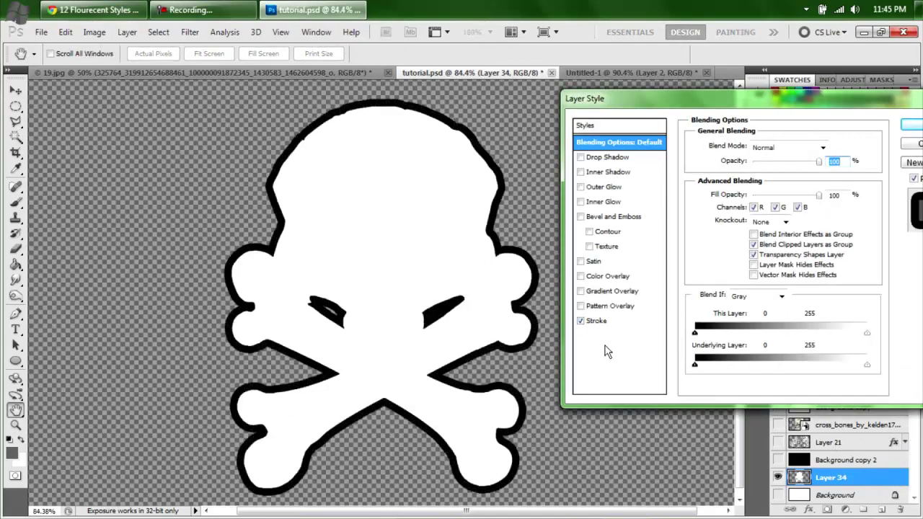
left_click(625, 321)
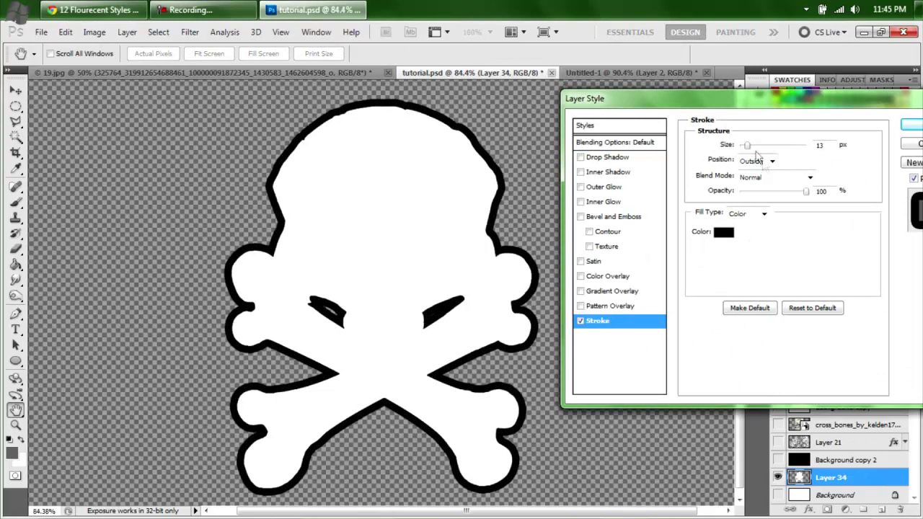
left_click_drag(748, 148, 743, 148)
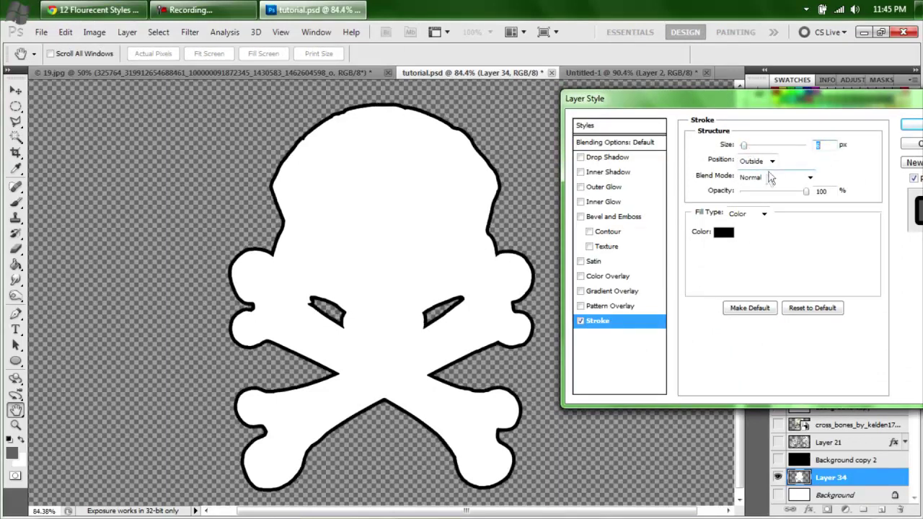
left_click(773, 162)
left_click(753, 193)
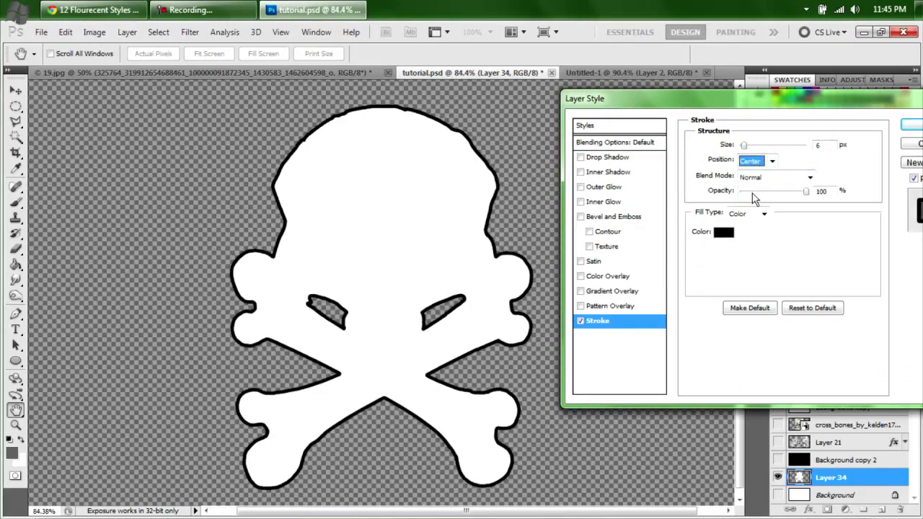
- Show the whites, Layer 2, colors and greys entries again, leaving Layer 32 hidden
left_click_drag(915, 461, 915, 409)
left_click_drag(778, 404, 779, 453)
left_click(779, 456)
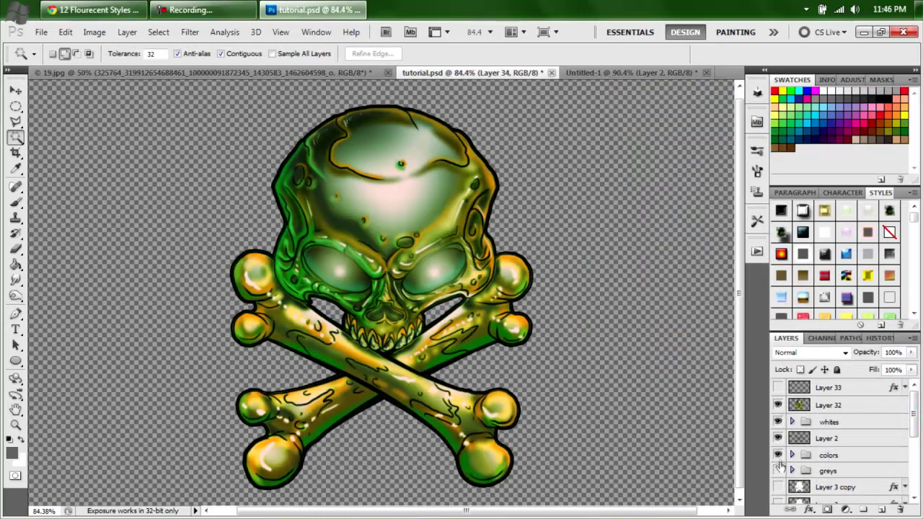
left_click(778, 404)
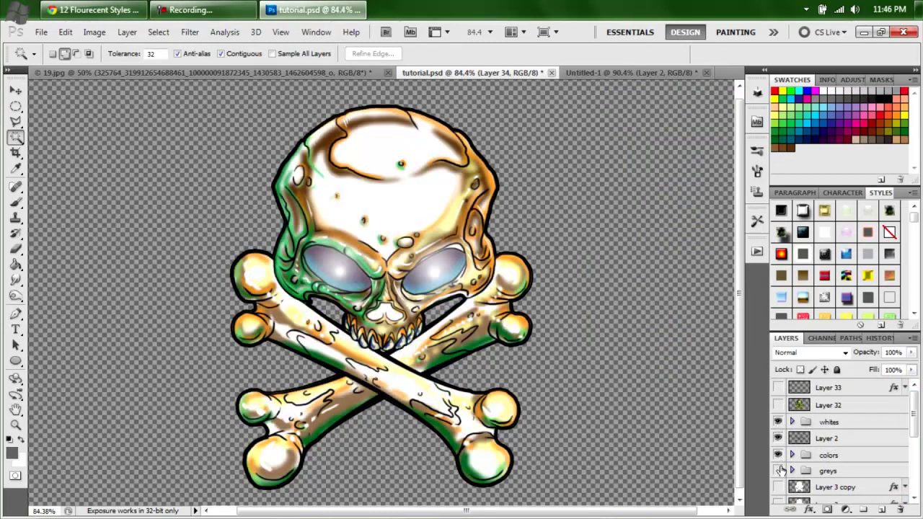
left_click(778, 470)
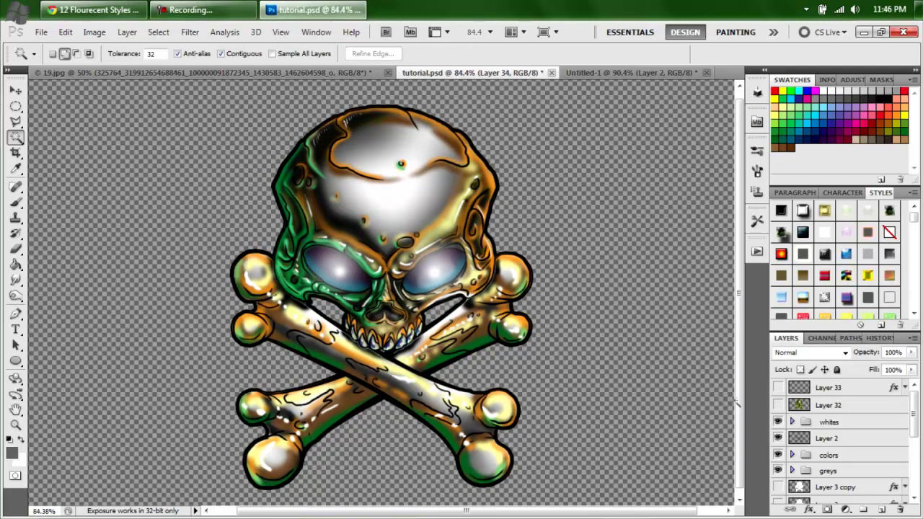
- Compare the artwork with Layer 3 copy shown and hidden, and show Layer 3 in its place
mouse_move(914, 428)
left_mouse_down()
mouse_move(914, 470)
mouse_move(916, 424)
left_mouse_up()
left_click(779, 452)
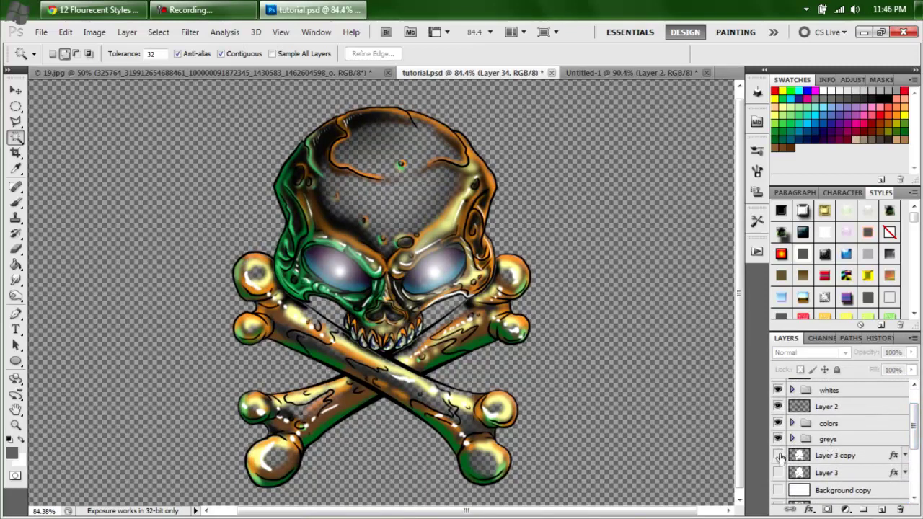
left_click(778, 456)
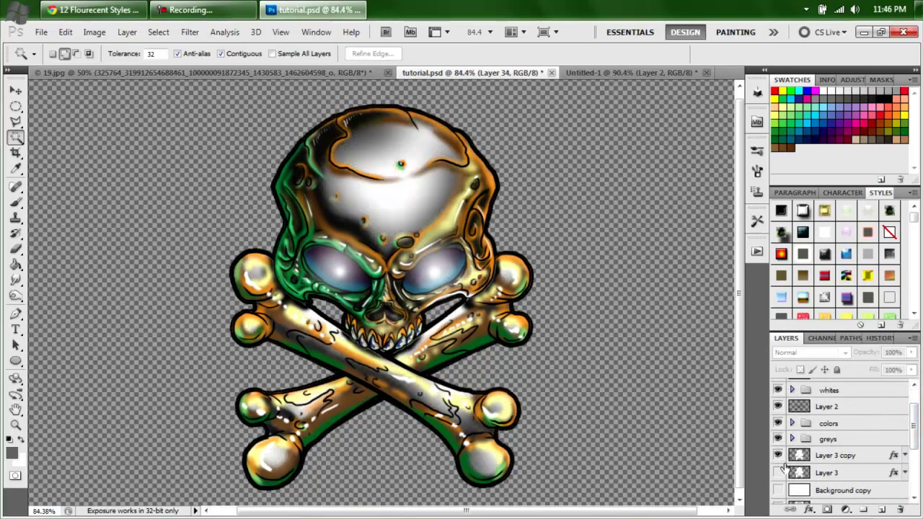
left_click(779, 455)
left_click(779, 473)
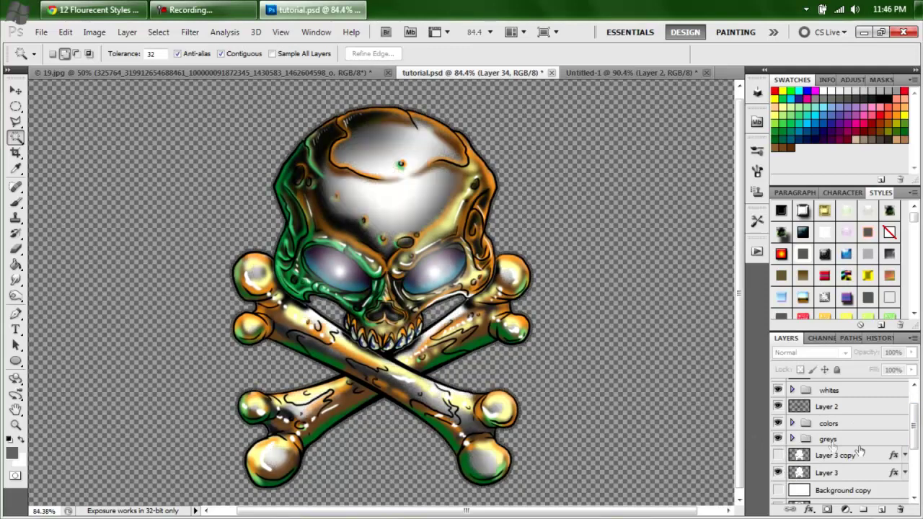
- Delete the stroked silhouette Layer 34
left_click_drag(912, 426, 915, 487)
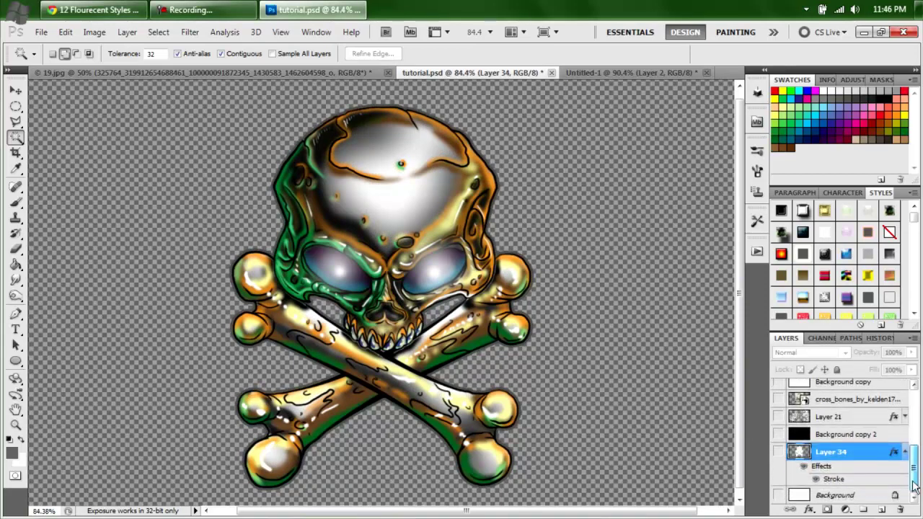
left_click_drag(896, 453, 901, 510)
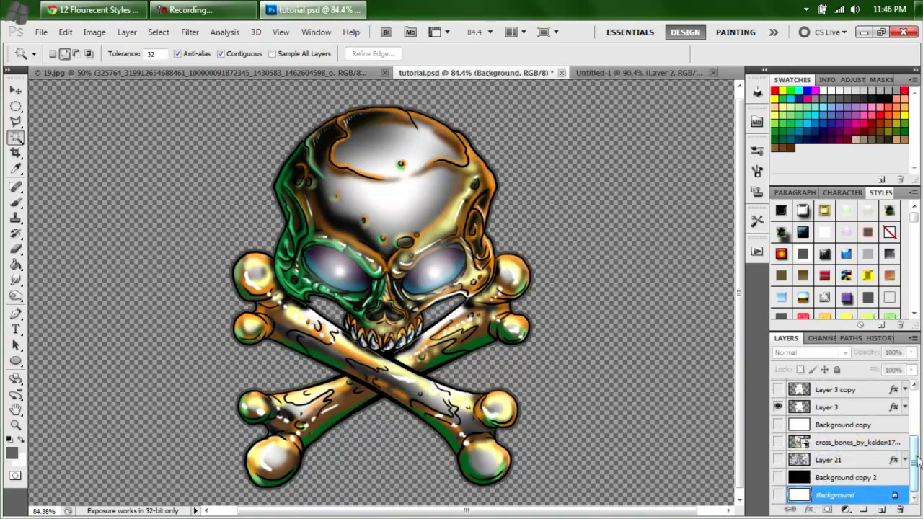
- Show the white Background, the black Background copy 2 and the blood-splatter Layer 21 behind the skull
left_click(778, 495)
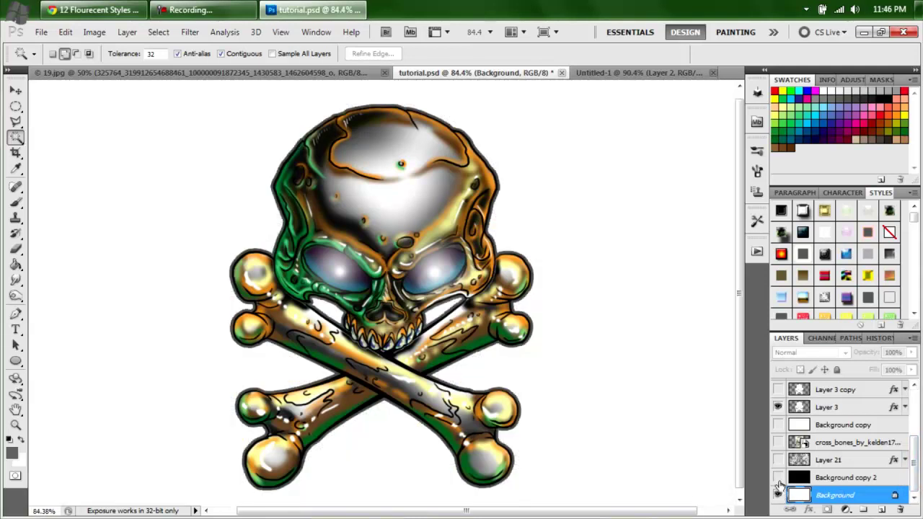
left_click(778, 389)
left_click(779, 391)
left_click(778, 478)
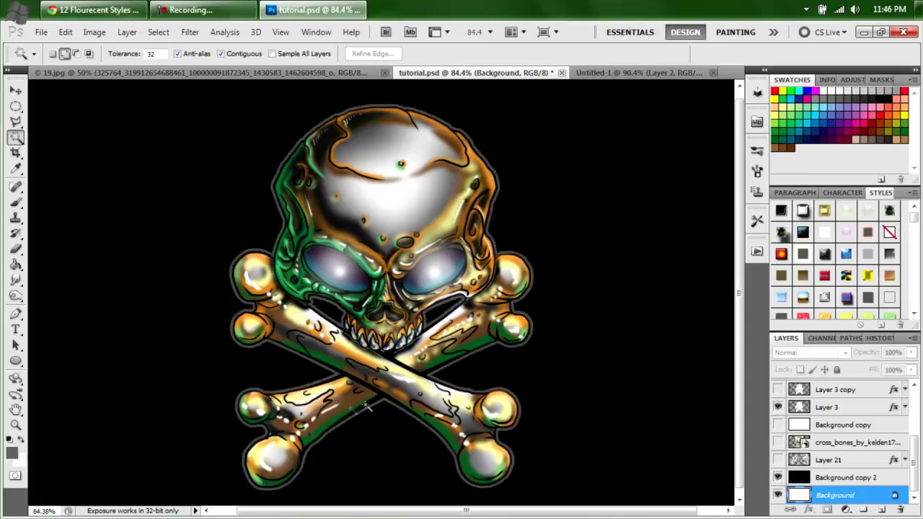
left_click(15, 426)
left_click_drag(198, 372, 208, 354)
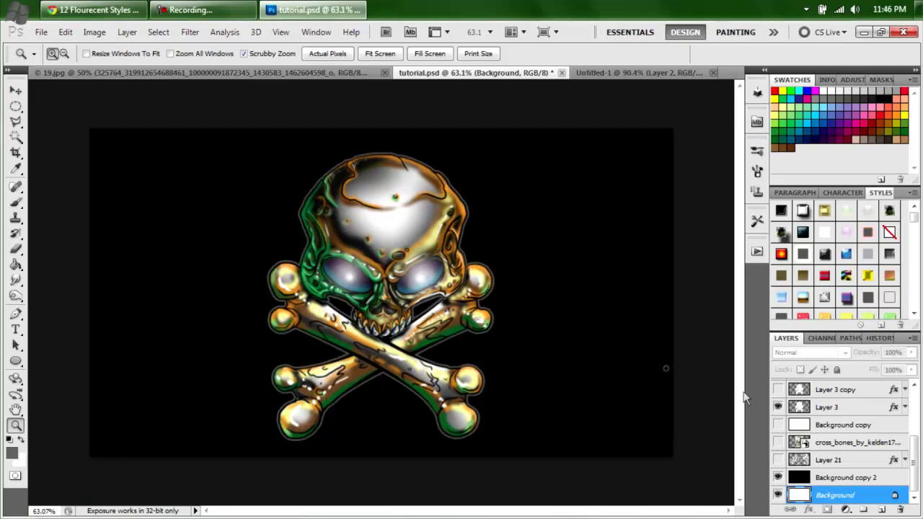
left_click(778, 461)
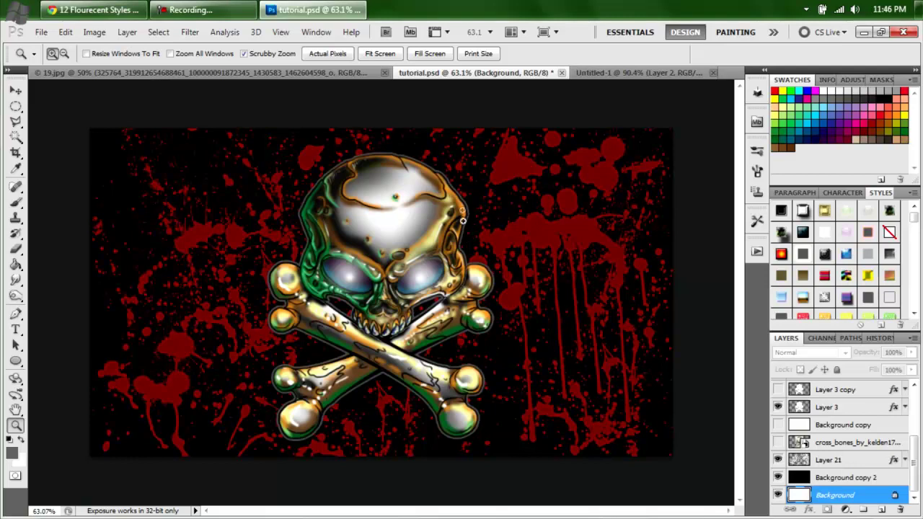
- Compare the artwork with the Layer 32 color effect shown and hidden, leaving it hidden
scroll(918, 447, "up", 1)
scroll(917, 448, "up", 5)
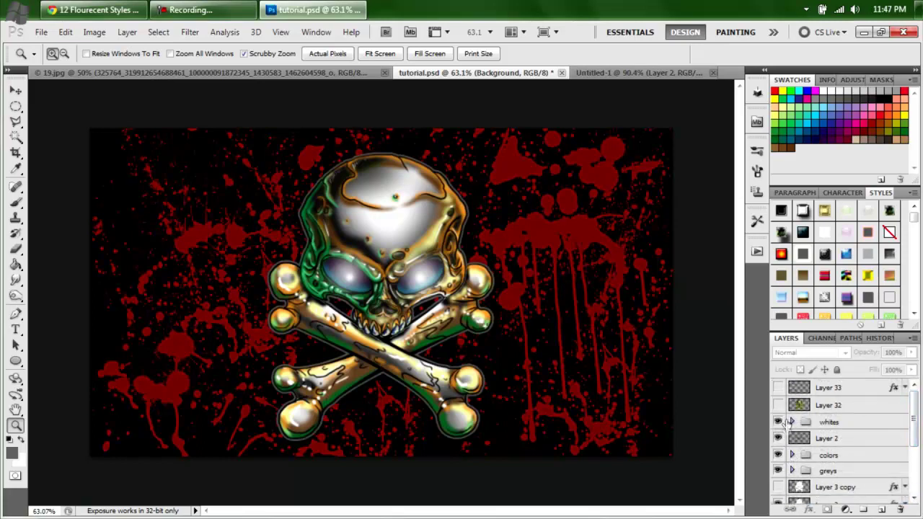
left_click(779, 405)
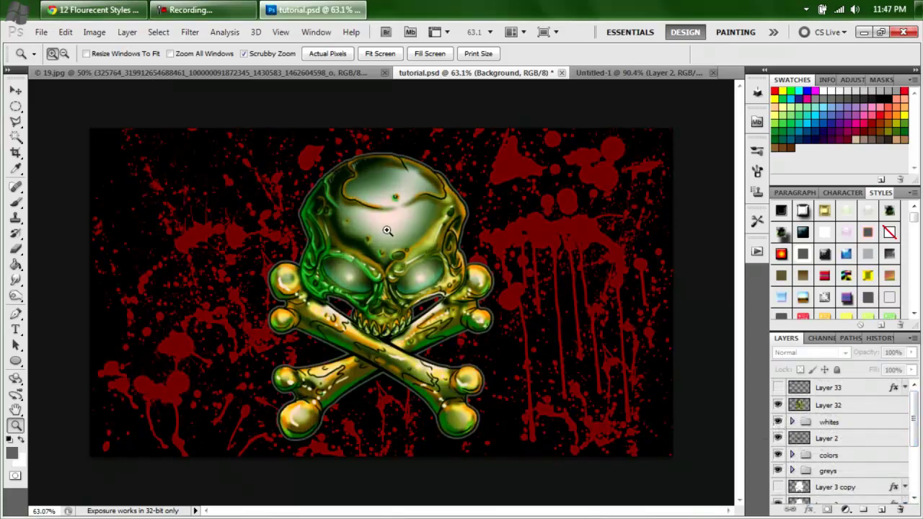
left_click(779, 406)
left_click(779, 406)
left_click(778, 405)
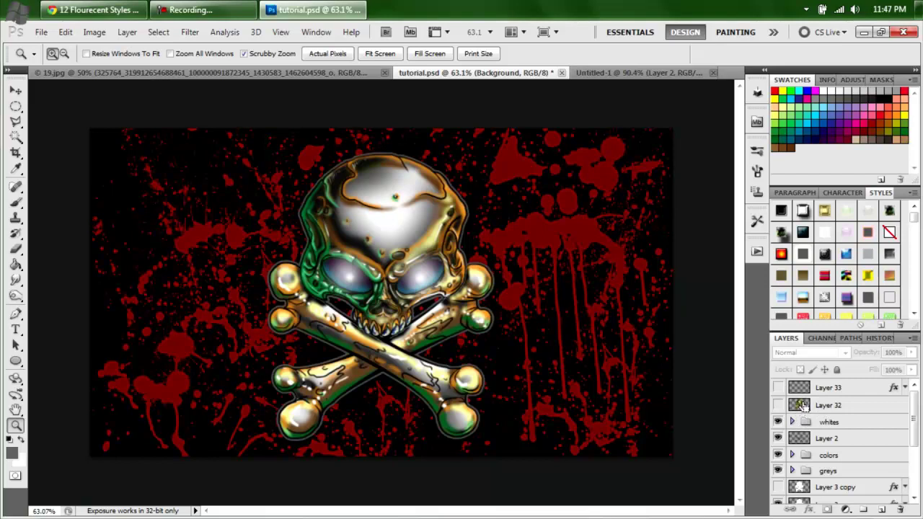
- Stamp all visible layers into a new merged layer and move it to the top of the layer stack
key("ctrl+shift+alt+n")
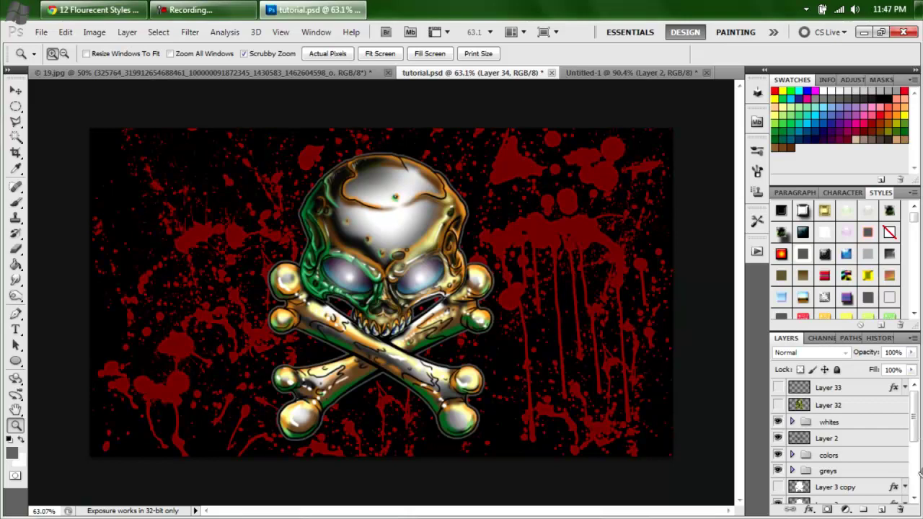
scroll(871, 390, "down", 5)
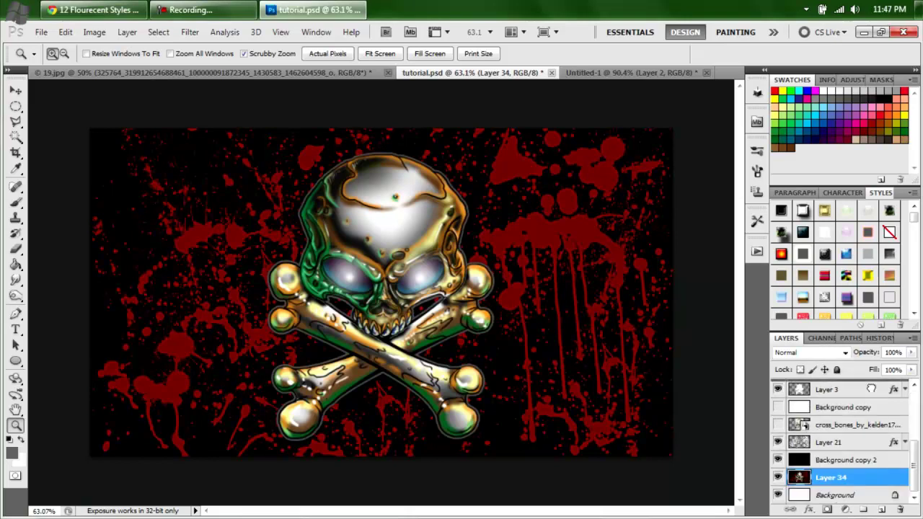
mouse_move(871, 389)
left_mouse_down()
mouse_move(873, 370)
mouse_move(871, 383)
left_mouse_up()
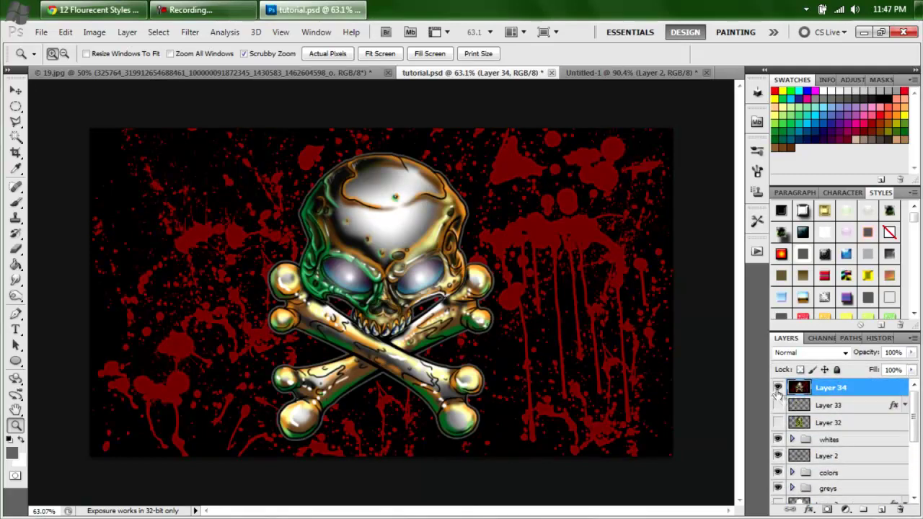
- Hide every layer below the merged Layer 34 so that only the merged artwork is shown
left_click_drag(781, 397, 784, 516)
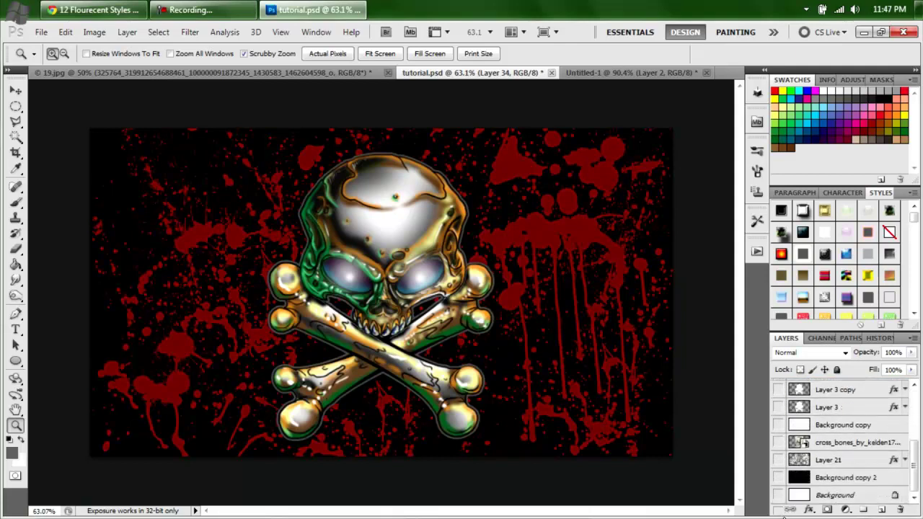
left_click_drag(914, 469, 913, 390)
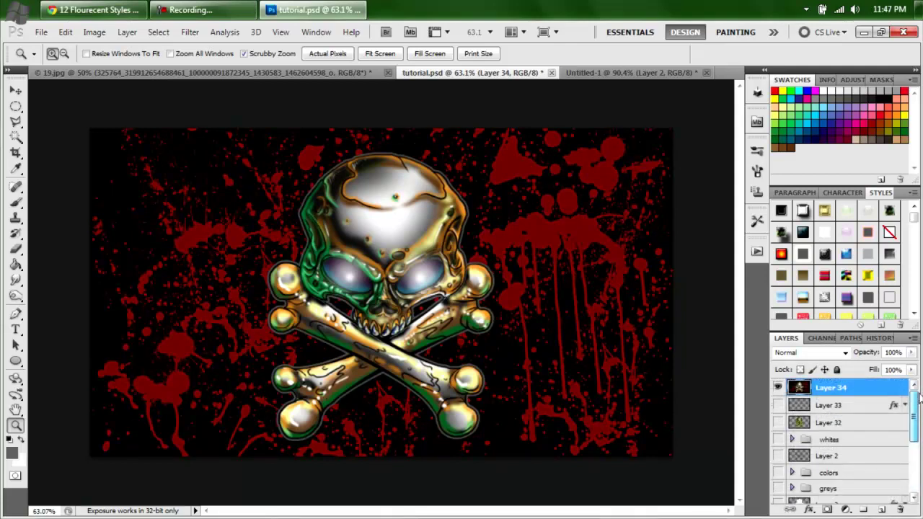
left_click(780, 388)
left_click(779, 390)
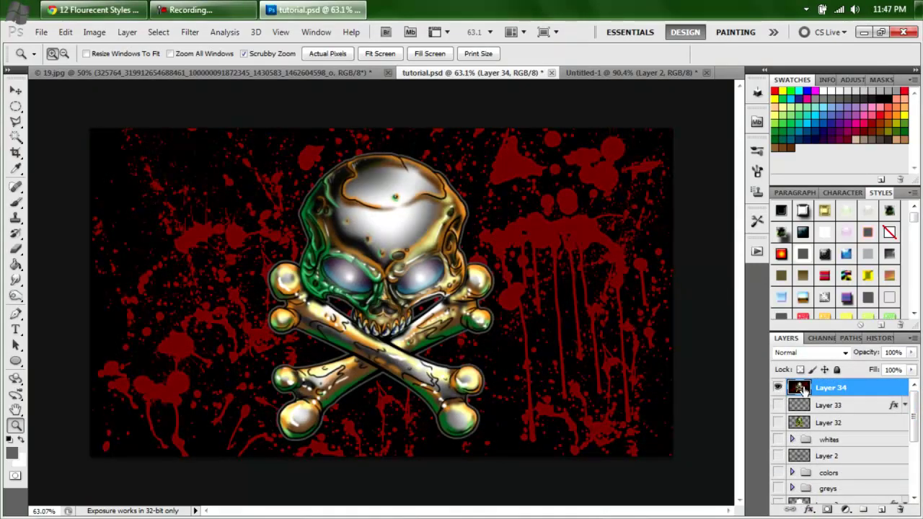
- Copy the skull and crossbones from Layer 34 to a new layer using Layer 32's outline as the selection, and delete Layer 34
left_click(799, 423, "ctrl")
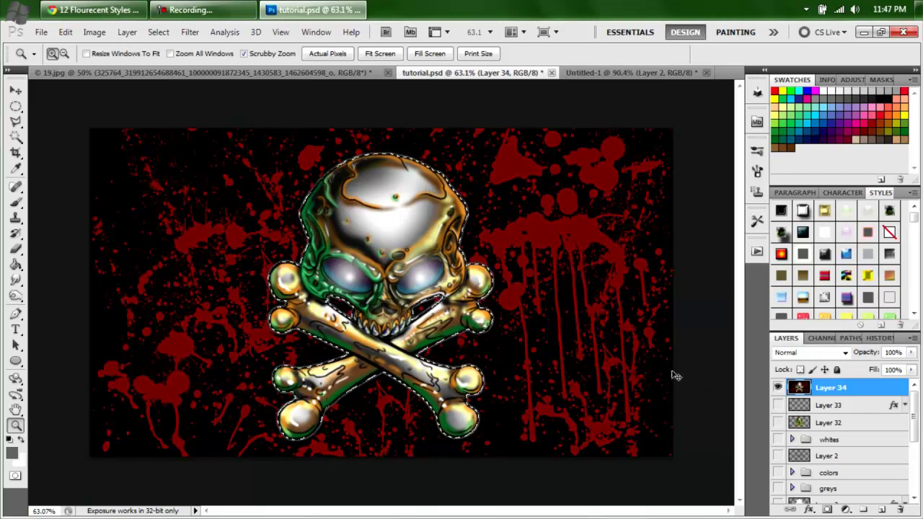
key("ctrl+shift+alt+n")
key("ctrl+d")
left_click_drag(873, 409, 900, 511)
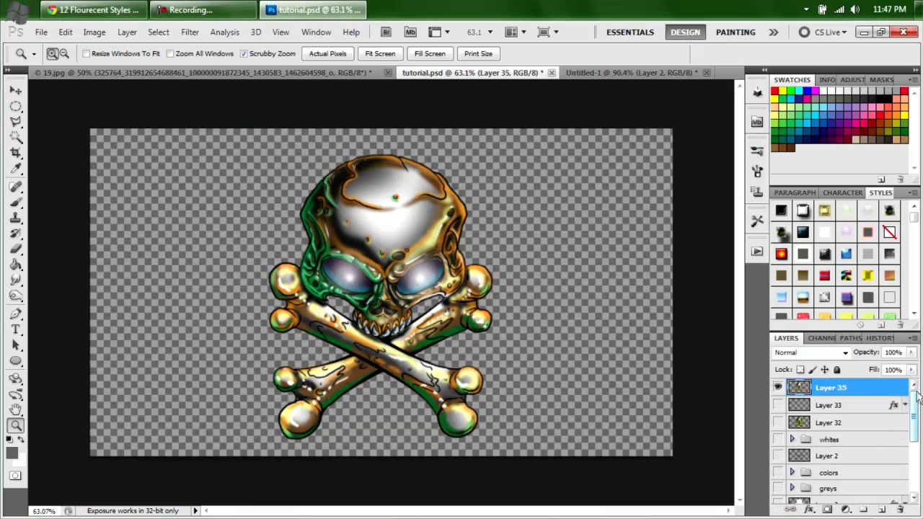
left_click(778, 389)
left_click(778, 390)
- Open the Color Efex Pro 3.0 filter on Layer 35 and preview Ink with color set 8
left_click(190, 32)
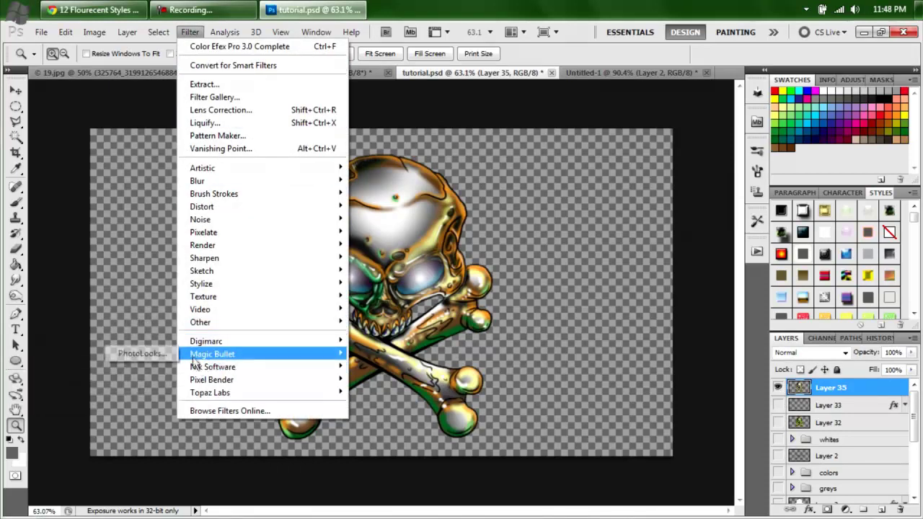
mouse_move(213, 367)
left_click(124, 367)
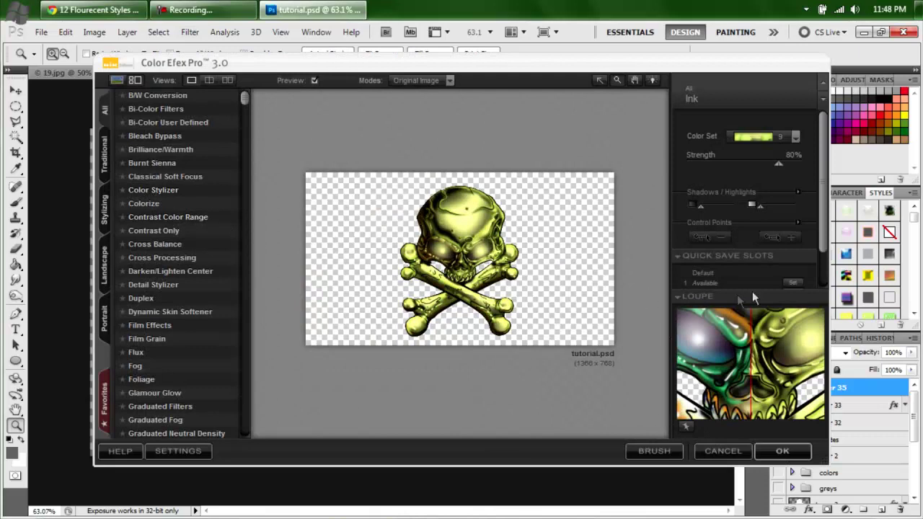
left_click(795, 136)
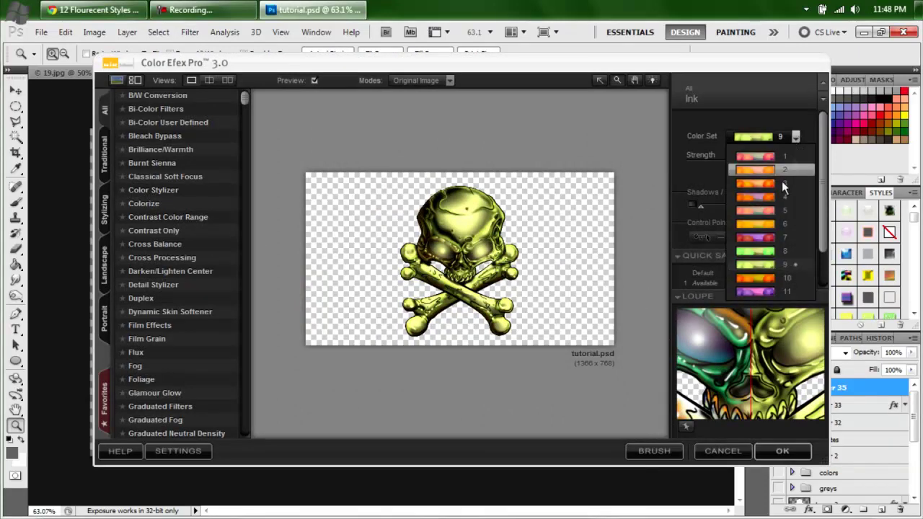
left_click(767, 252)
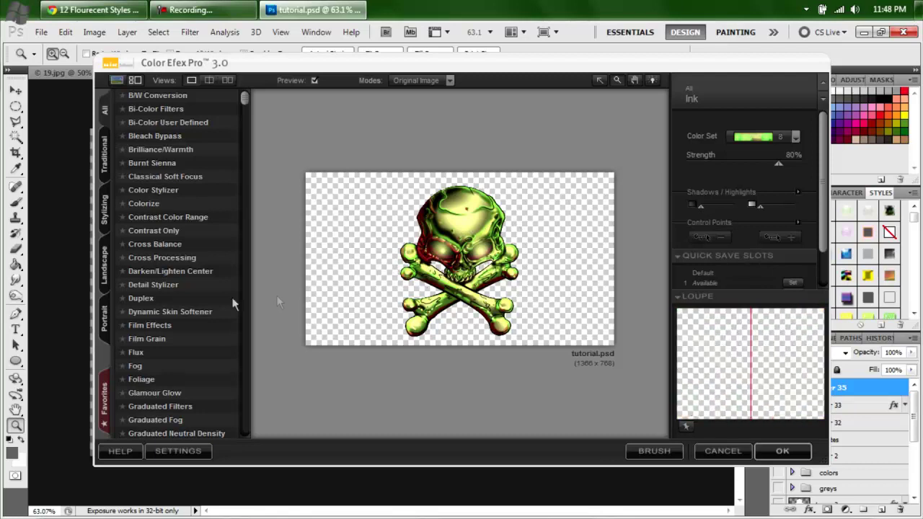
- Preview Contrast Color Range, Cross Balance, Color Stylizer and Colorize on the skull, and look through Colorize's methods
left_click(171, 218)
left_click(171, 228)
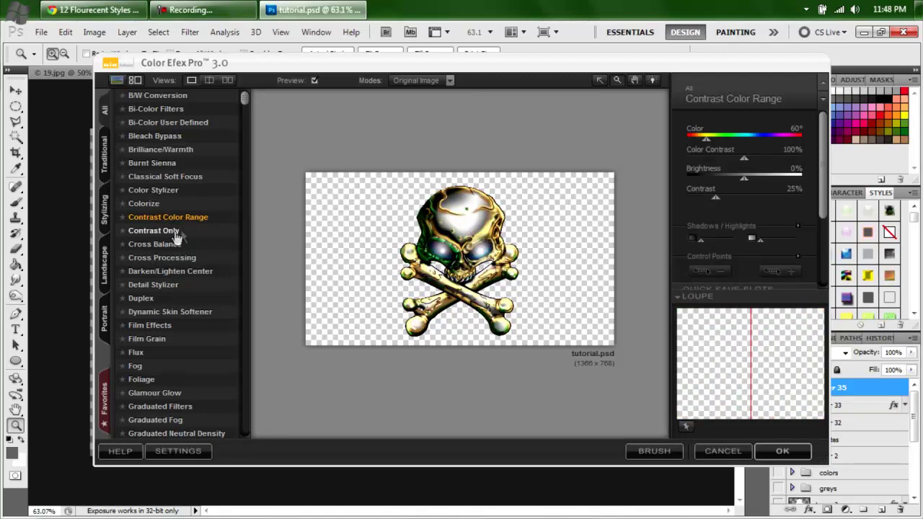
left_click(170, 248)
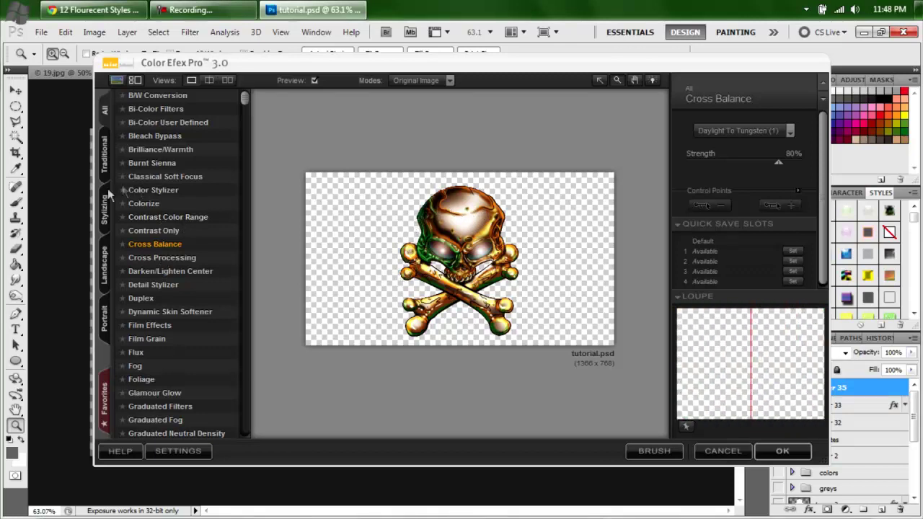
left_click(149, 229)
left_click(152, 217)
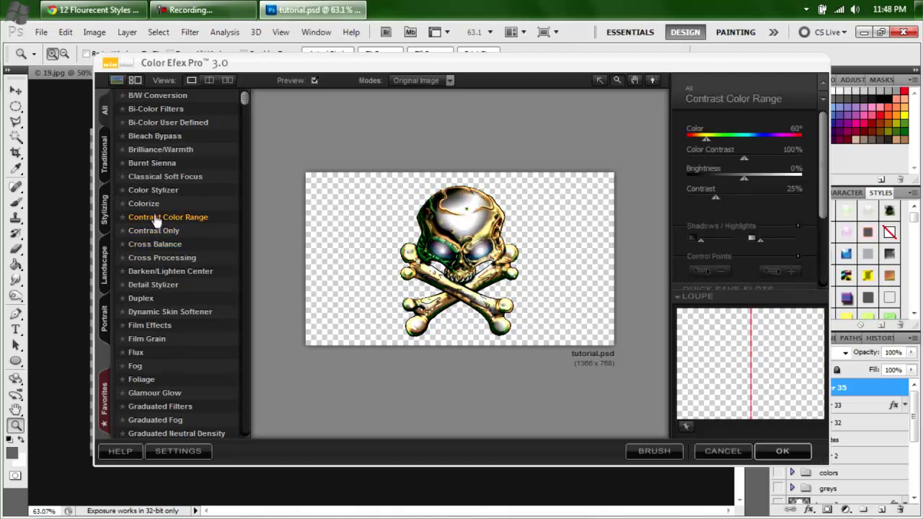
left_click(148, 205)
left_click(150, 191)
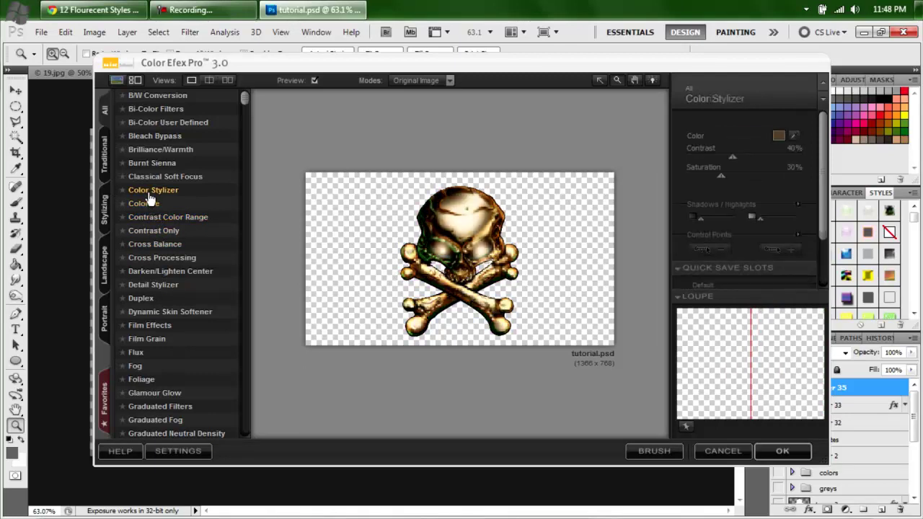
left_click(144, 205)
left_click(794, 137)
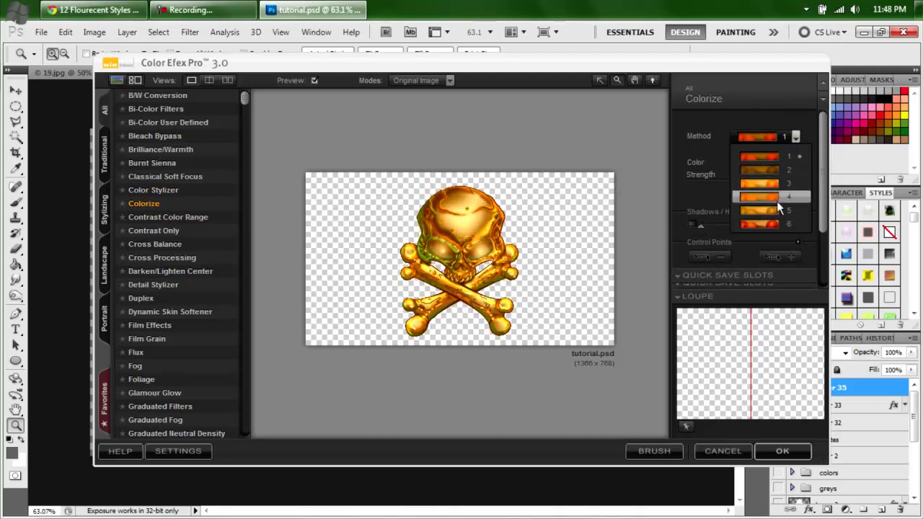
- Preview the Burnt Sienna, Brilliance/Warmth and bi-color filters on the skull artwork
left_click(157, 179)
left_click(157, 177)
left_click(151, 161)
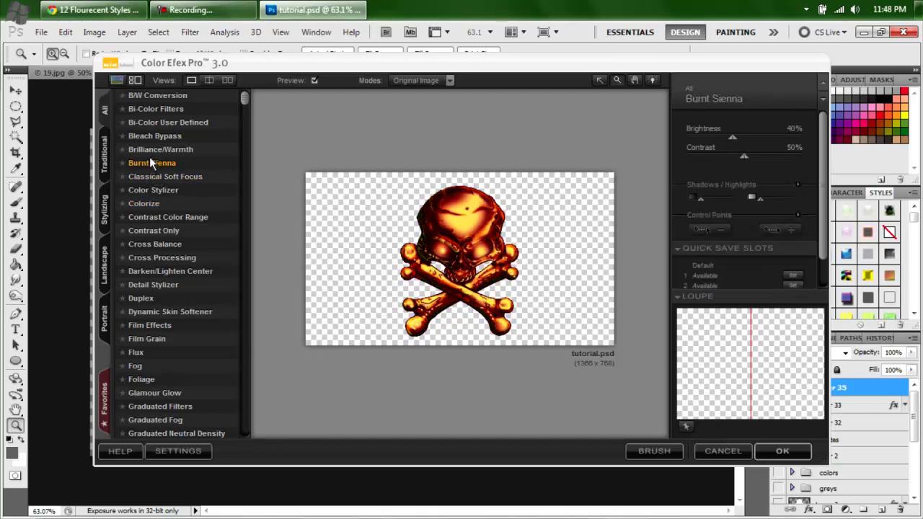
left_click(162, 148)
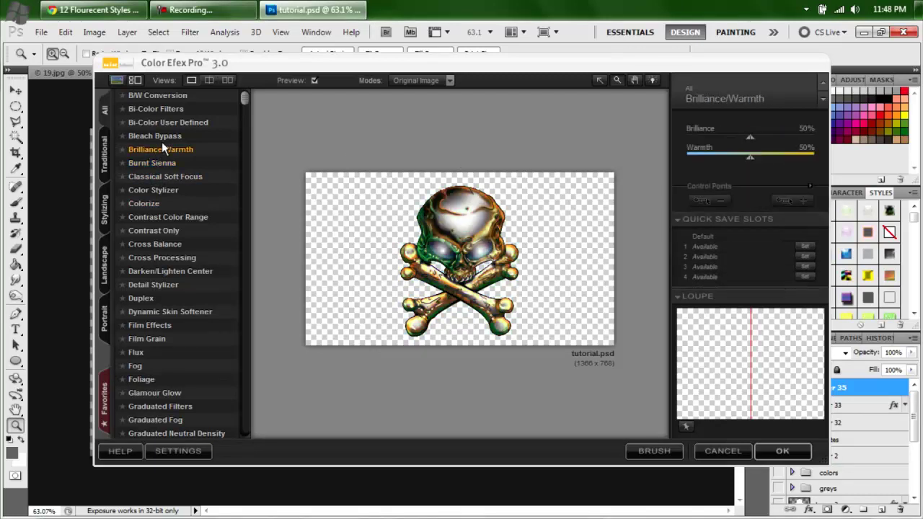
left_click(160, 138)
left_click(160, 122)
left_click(160, 109)
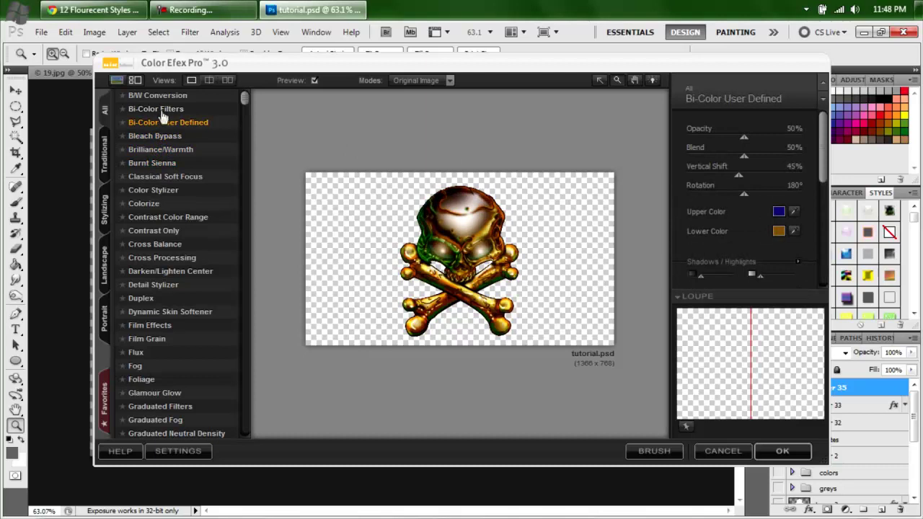
- Apply the Bi-Color User Defined filter to Layer 35 and set the new filter layer's opacity to 68%
left_click(161, 119)
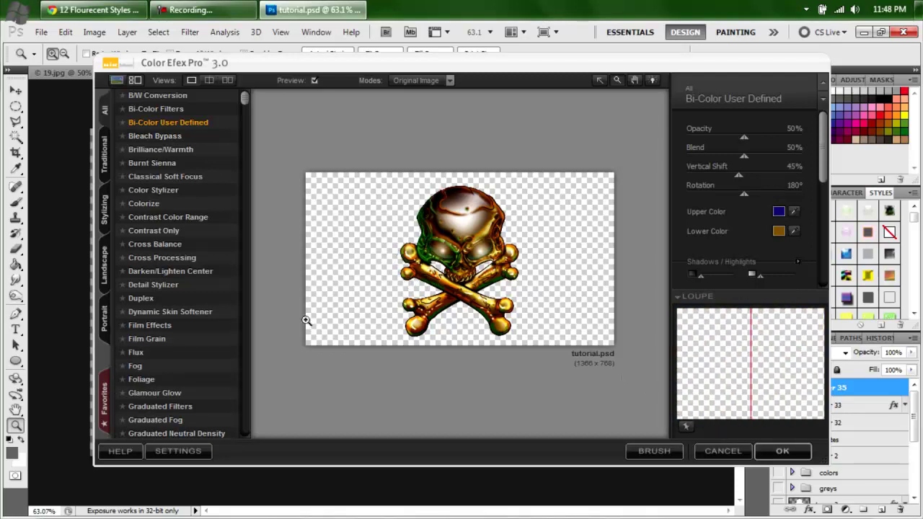
left_click(780, 451)
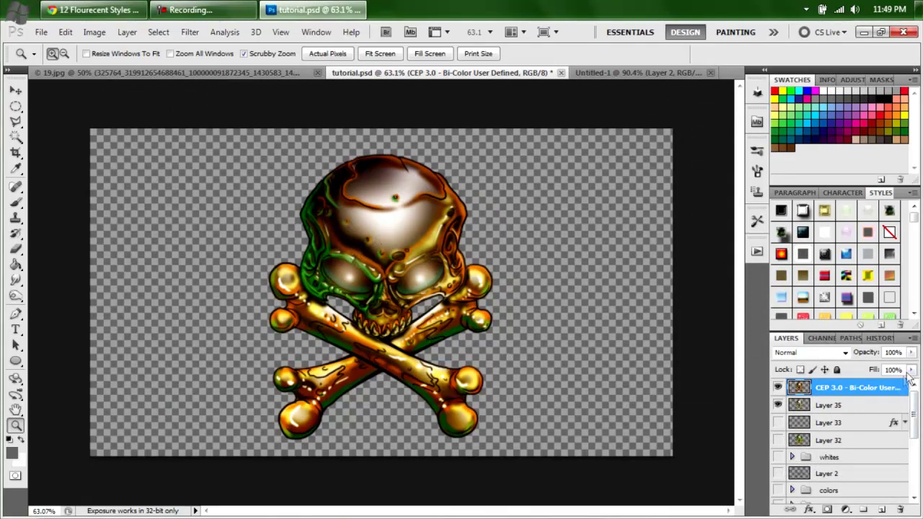
left_click_drag(912, 352, 873, 375)
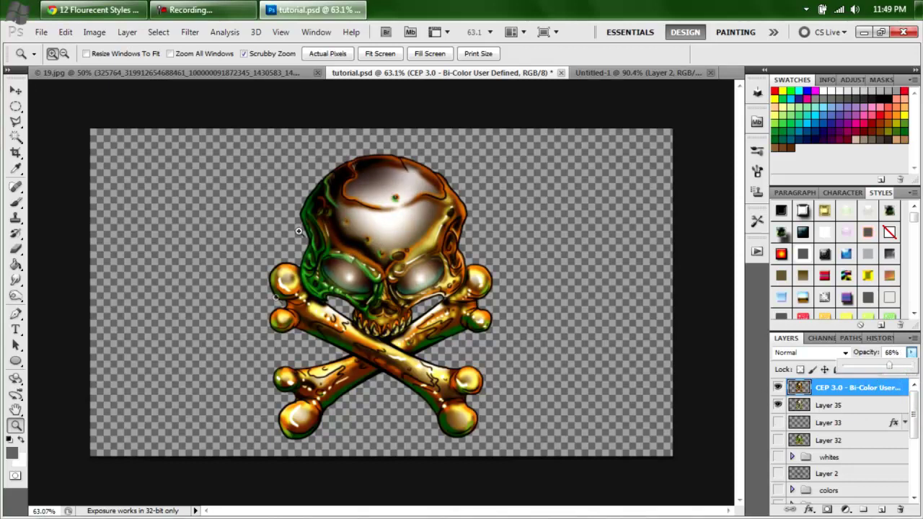
left_click(189, 33)
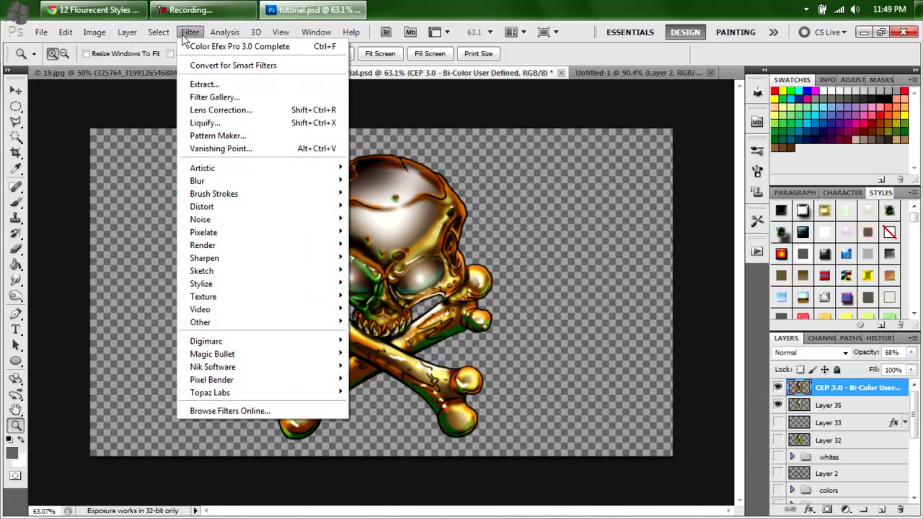
mouse_move(223, 368)
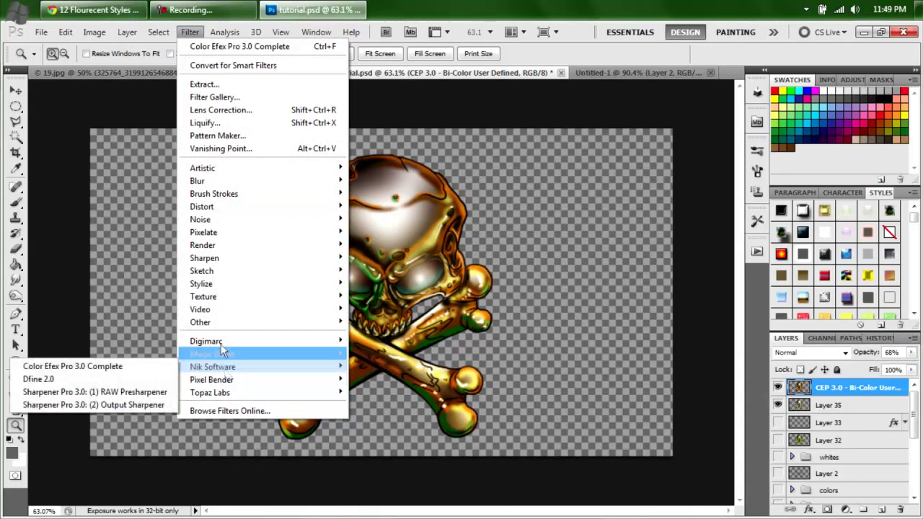
left_click(192, 32)
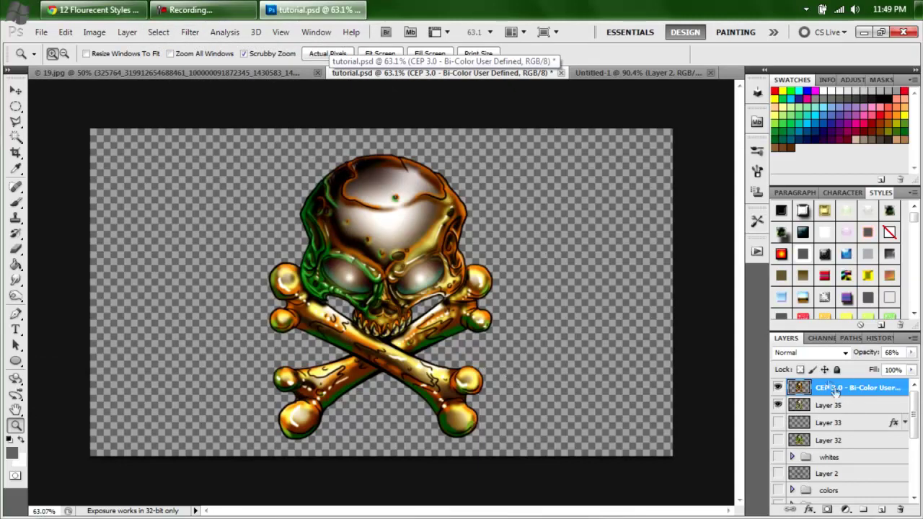
- Show Layer 3, the black Background copy 2 and the blood-splatter Layer 21 behind the skull, keeping Layer 3 copy hidden
scroll(920, 424, "down", 2)
scroll(920, 424, "down", 1)
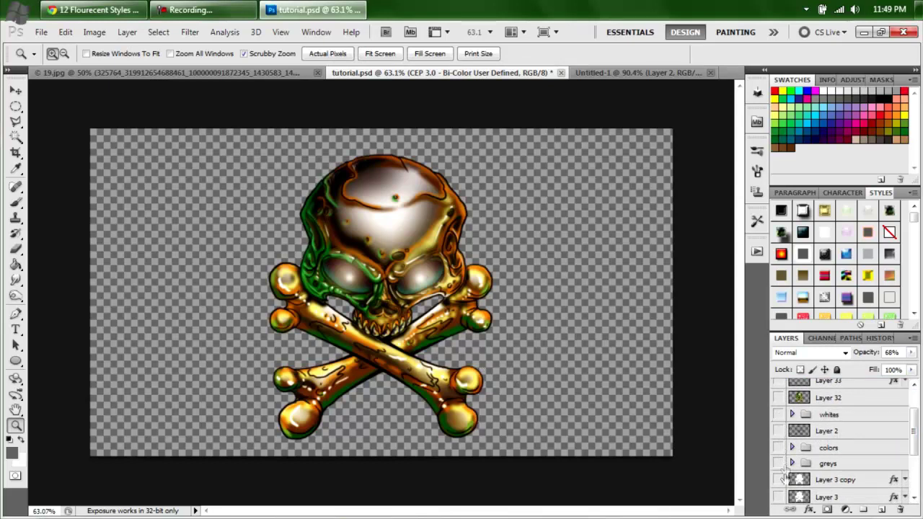
left_click(778, 480)
scroll(920, 430, "down", 3)
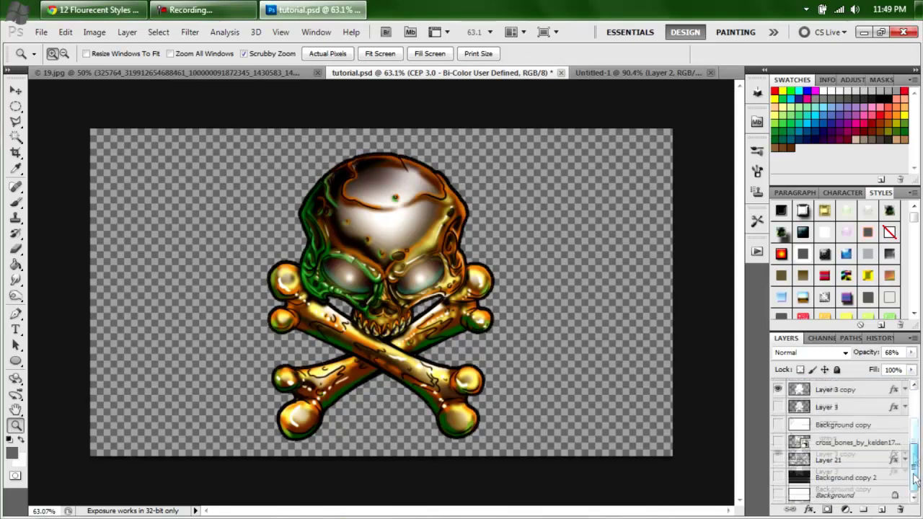
left_click(778, 390)
left_click(779, 406)
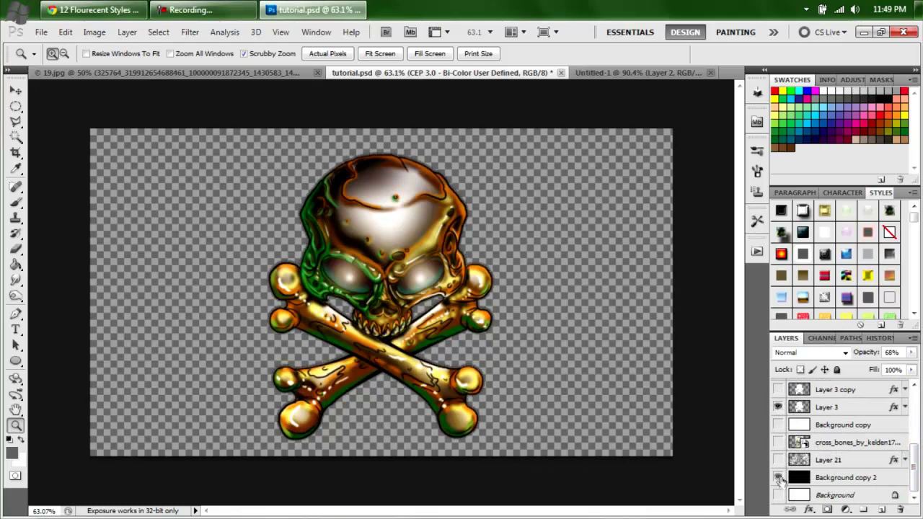
left_click(779, 478)
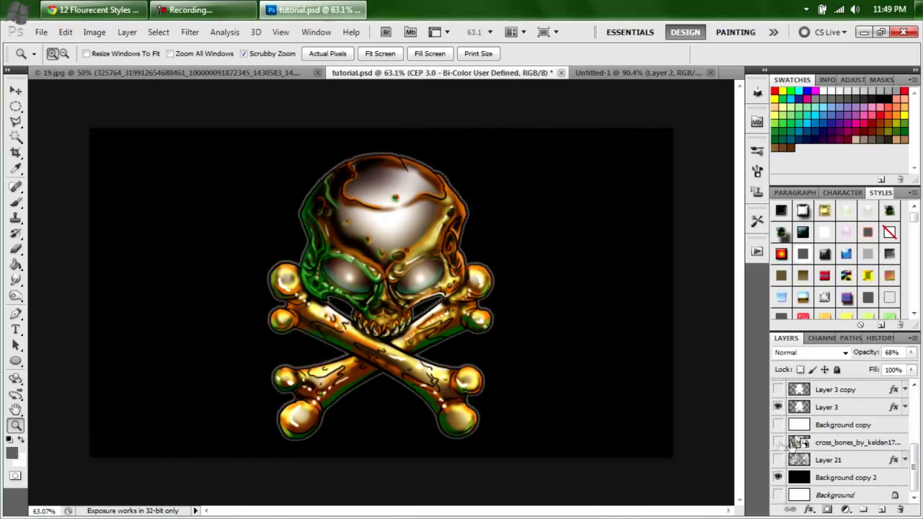
left_click(778, 459)
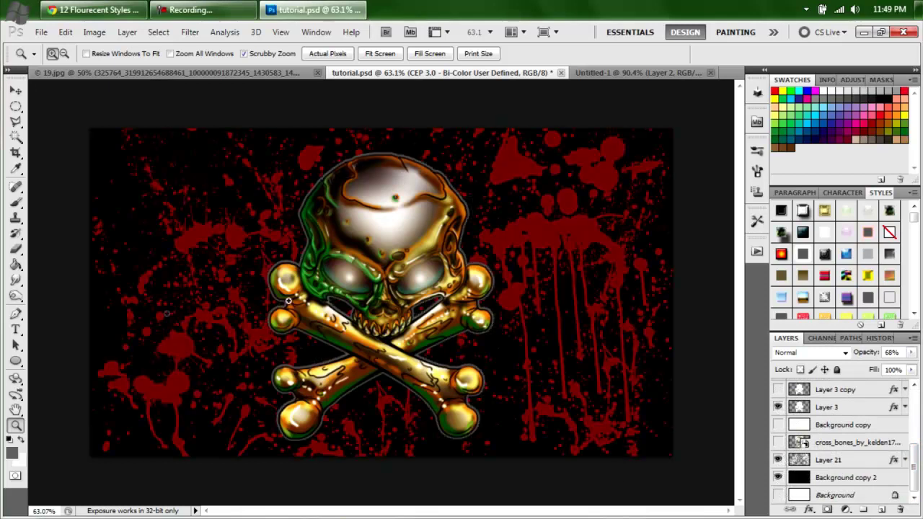
- Move the signature on Layer 33 to the top of the layer stack and make it visible
left_click_drag(288, 300, 398, 334)
left_click_drag(481, 277, 415, 381)
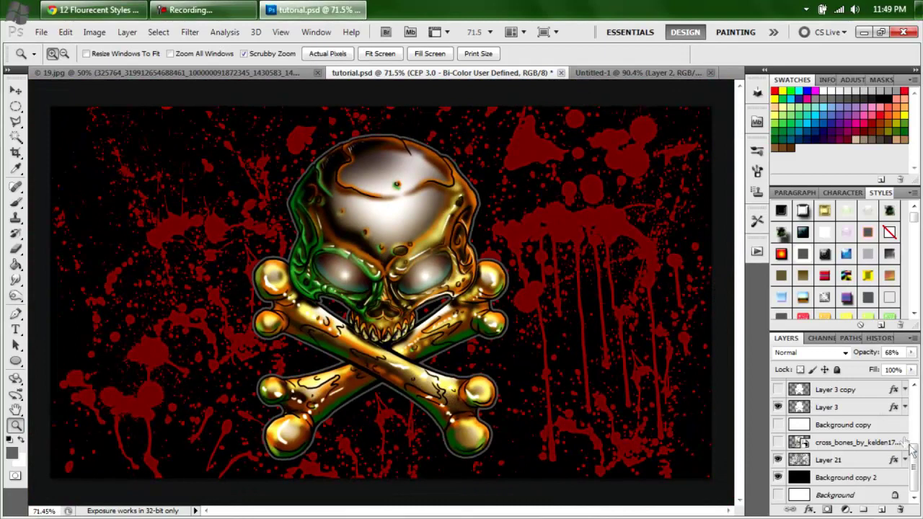
left_click_drag(917, 465, 915, 405)
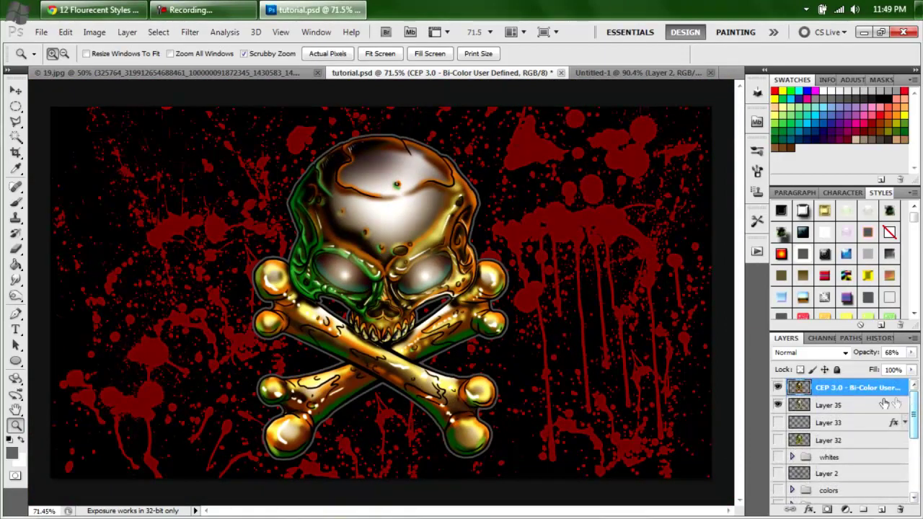
left_click_drag(847, 431, 848, 381)
left_click(778, 388)
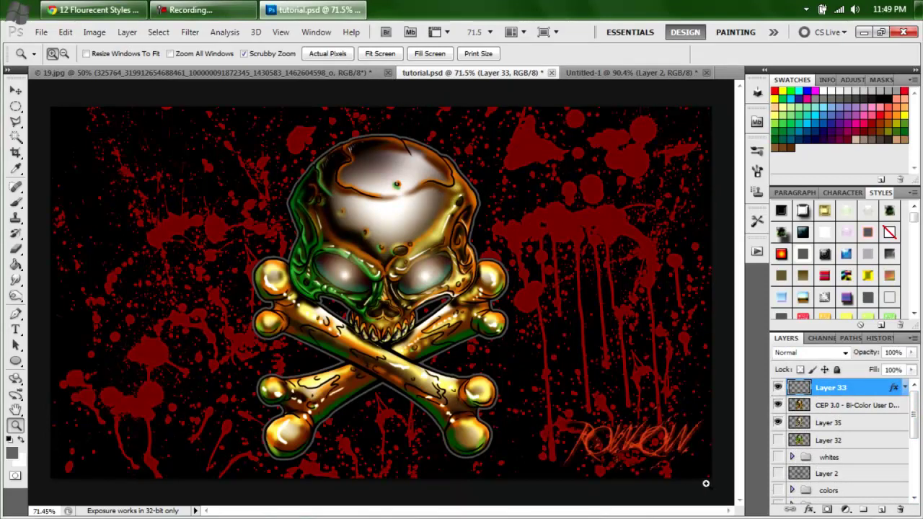
left_click_drag(430, 305, 407, 405)
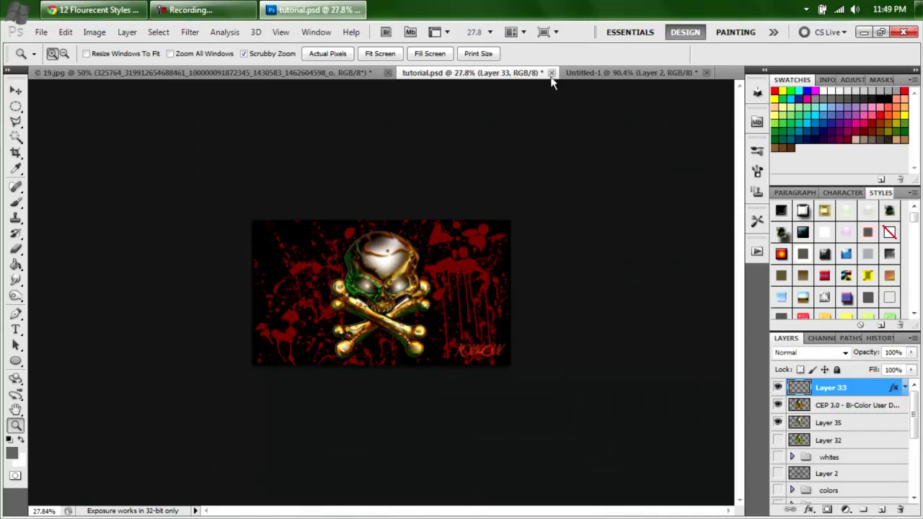
- Close Untitled-1, tutorial.psd and the 19.jpg document without saving their changes
left_click(710, 75)
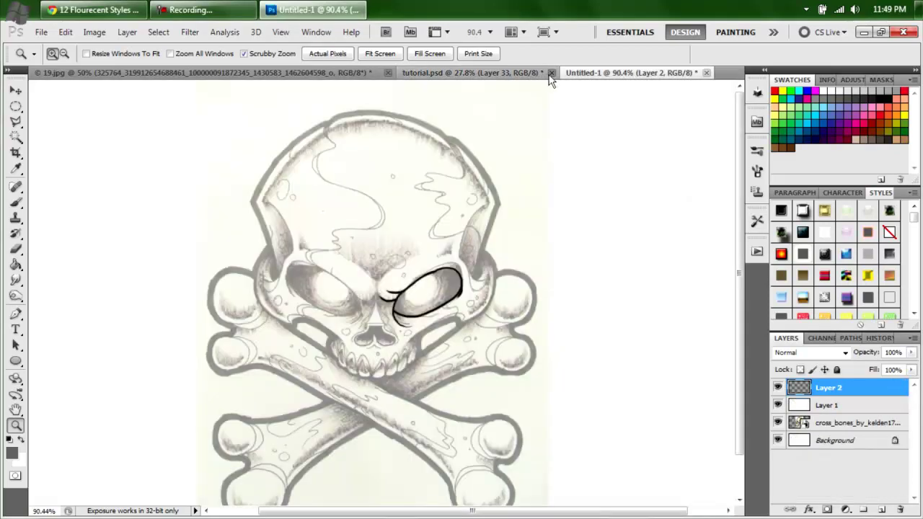
left_click(707, 73)
left_click(469, 221)
left_click(552, 73)
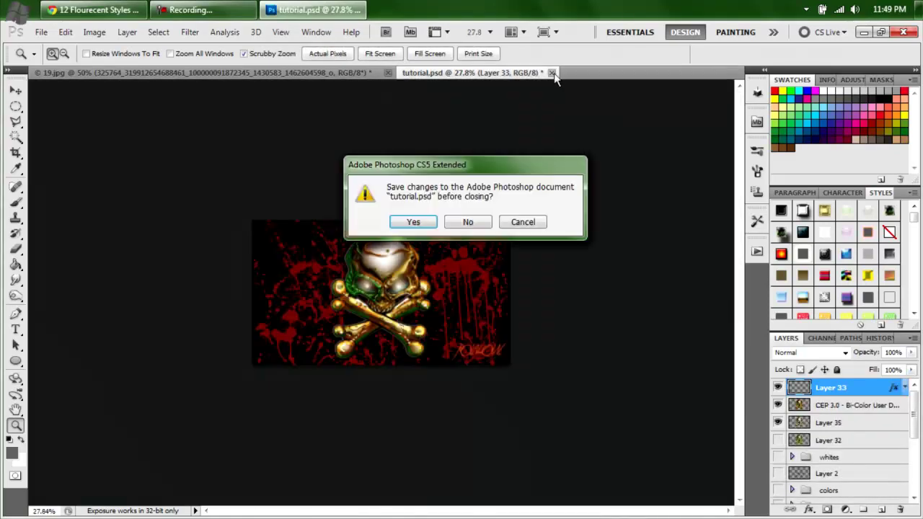
left_click(469, 222)
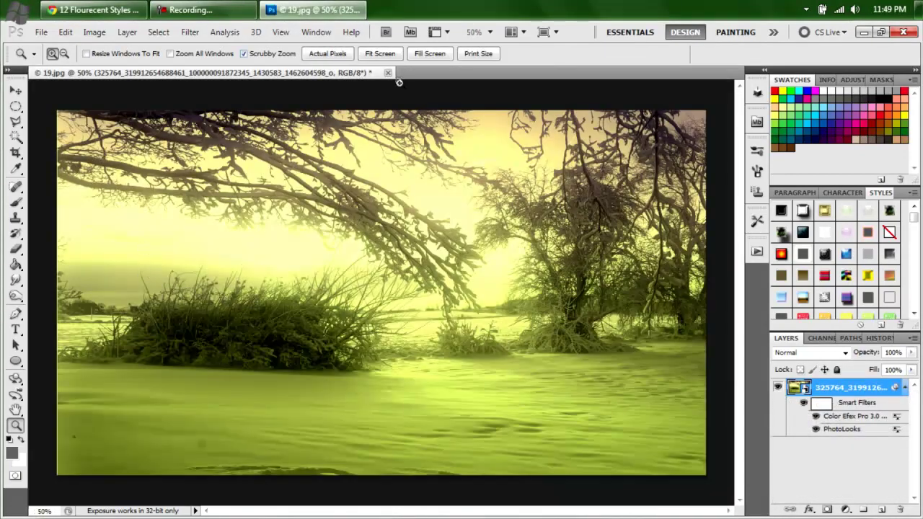
left_click(389, 73)
left_click(468, 221)
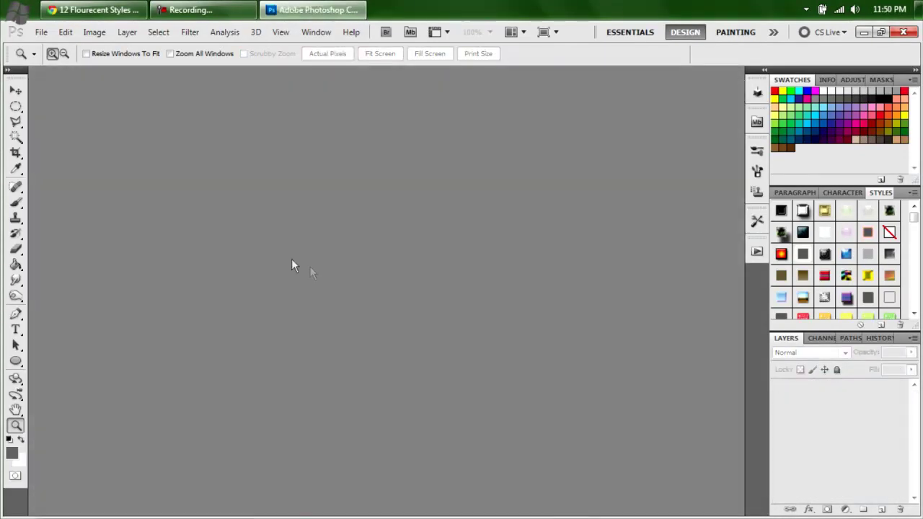
- Create a new document with the 1366 px X 768 px preset
left_click(41, 32)
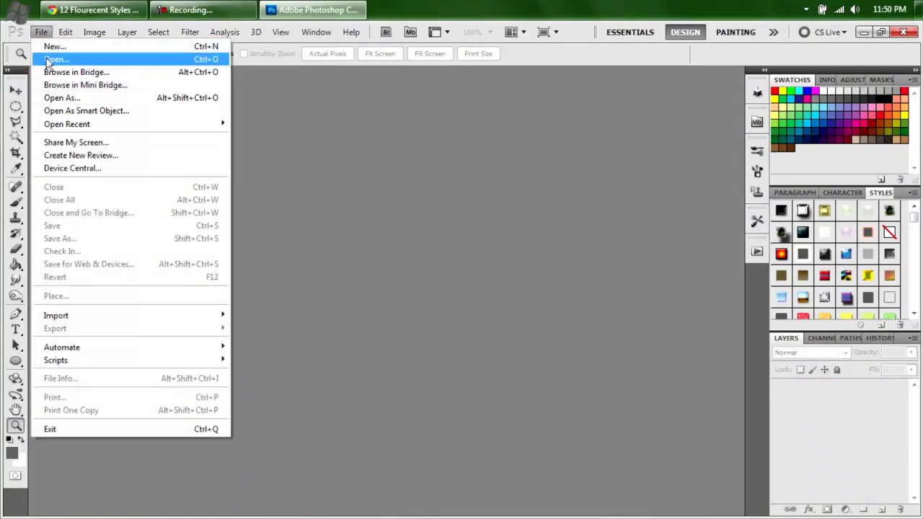
left_click(52, 60)
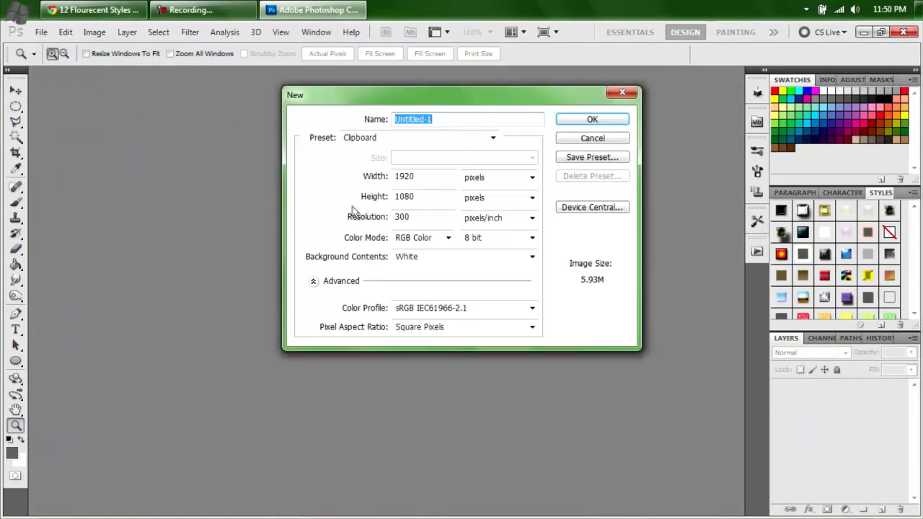
left_click(492, 137)
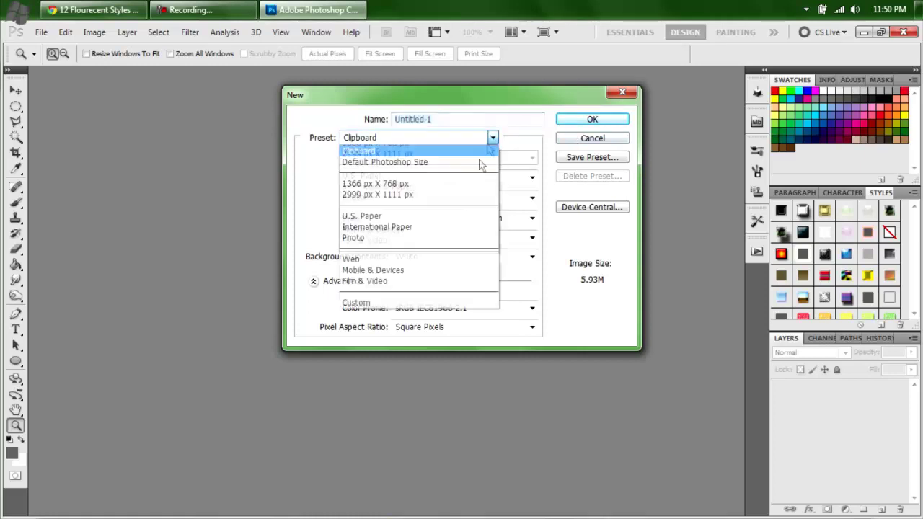
left_click(402, 182)
left_click(588, 121)
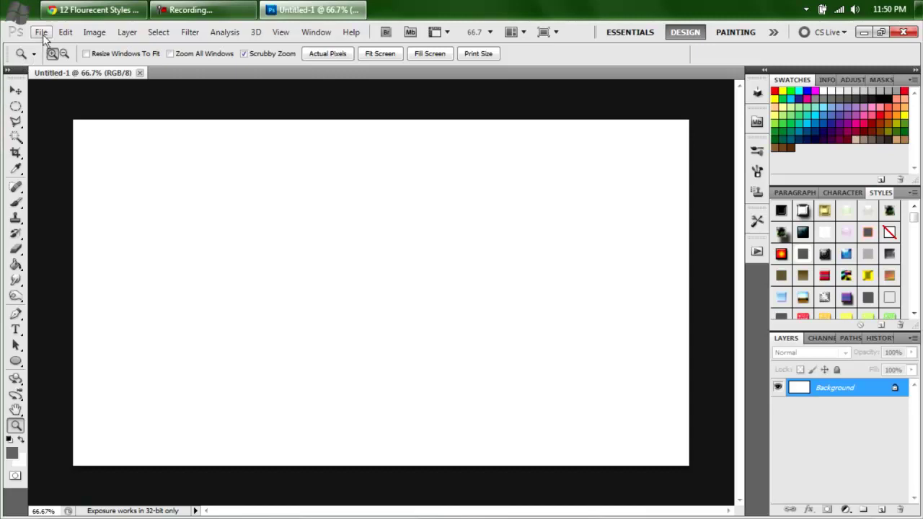
- With the Brush tool, replace the current brushes with the wings set and look through its presets
left_click(16, 202)
right_click(205, 221)
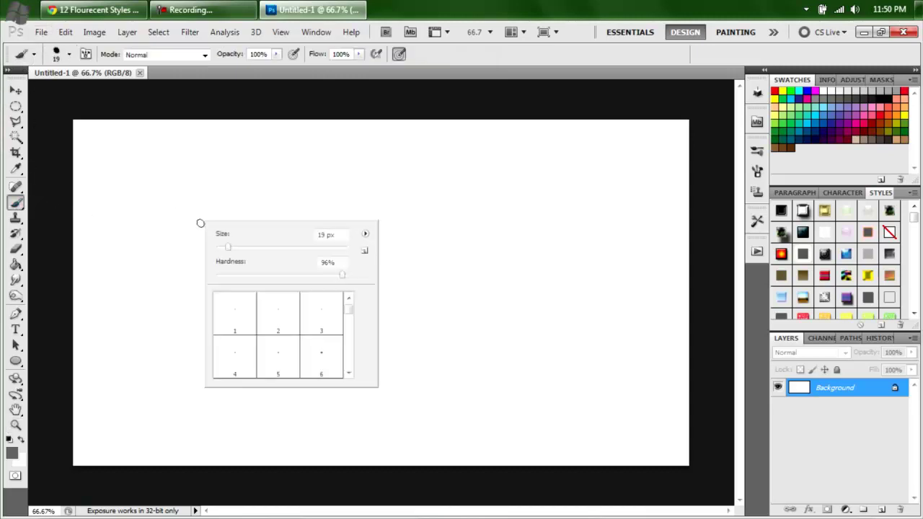
left_click(365, 234)
left_click(367, 242)
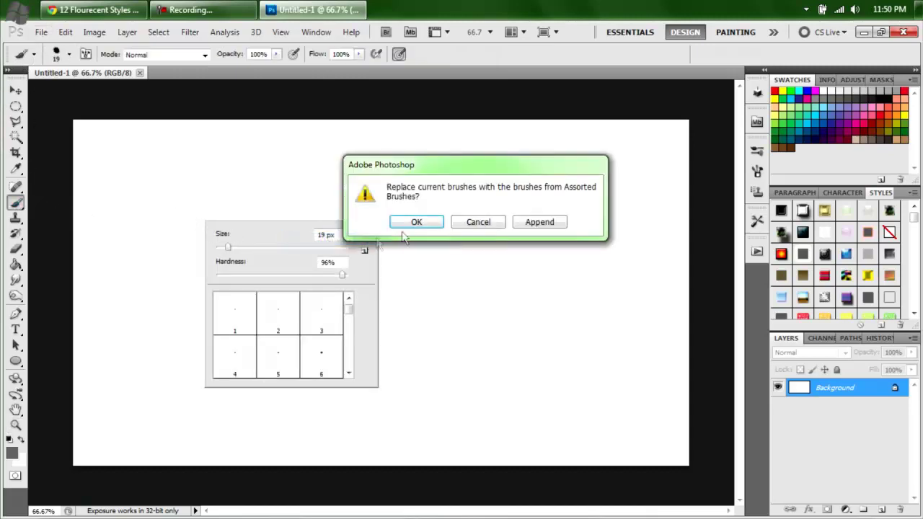
left_click(474, 222)
left_click(366, 235)
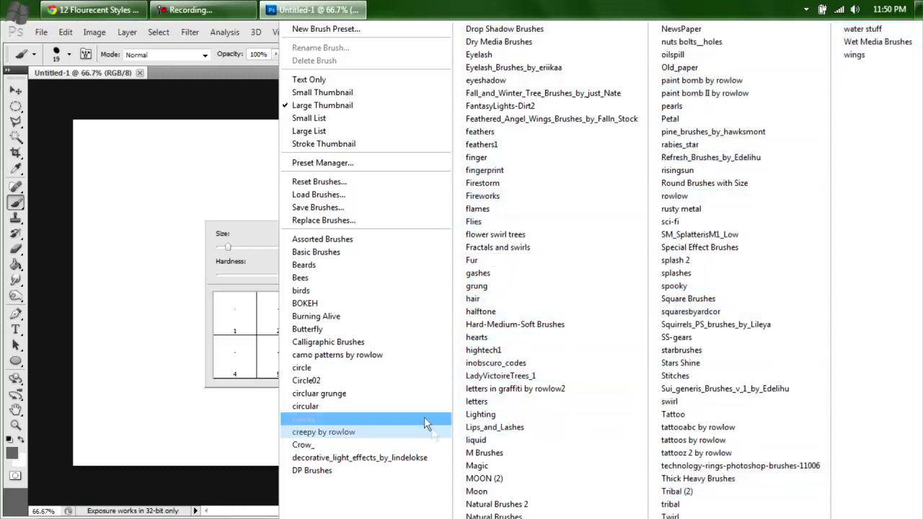
left_click(859, 55)
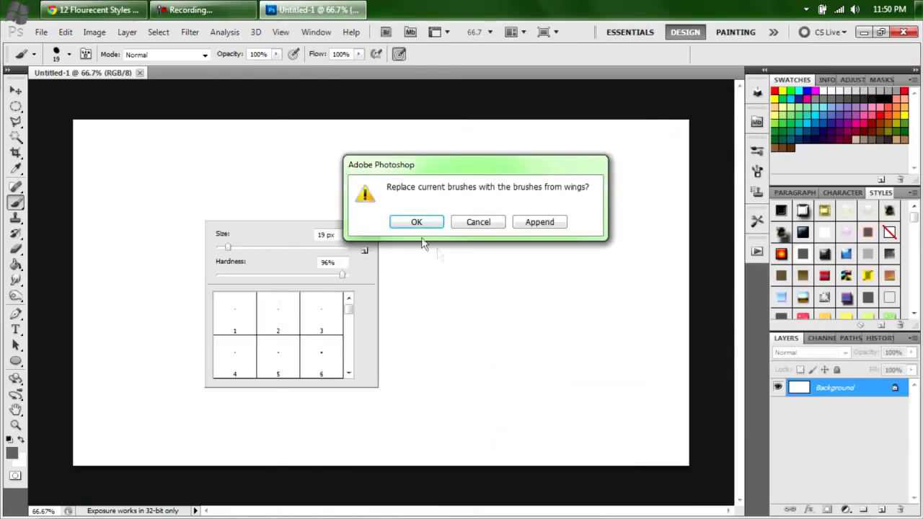
left_click(417, 221)
left_click(458, 224)
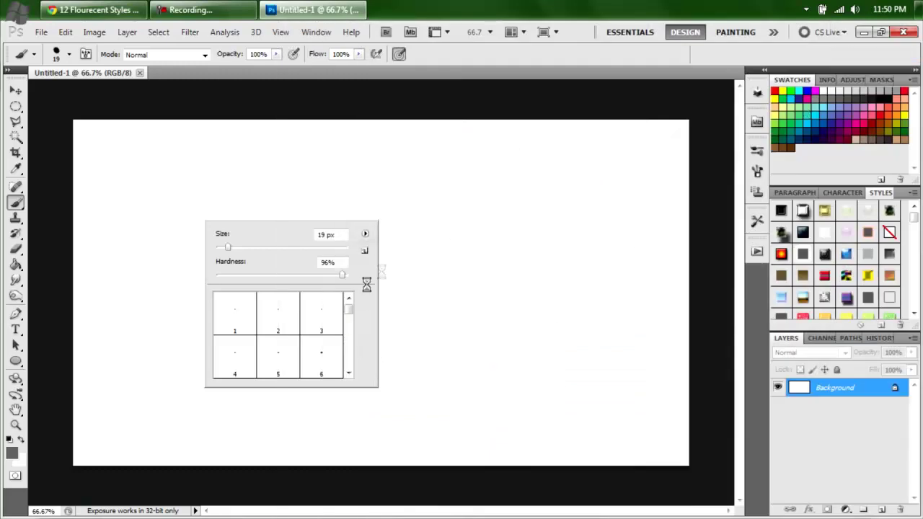
left_click(349, 322)
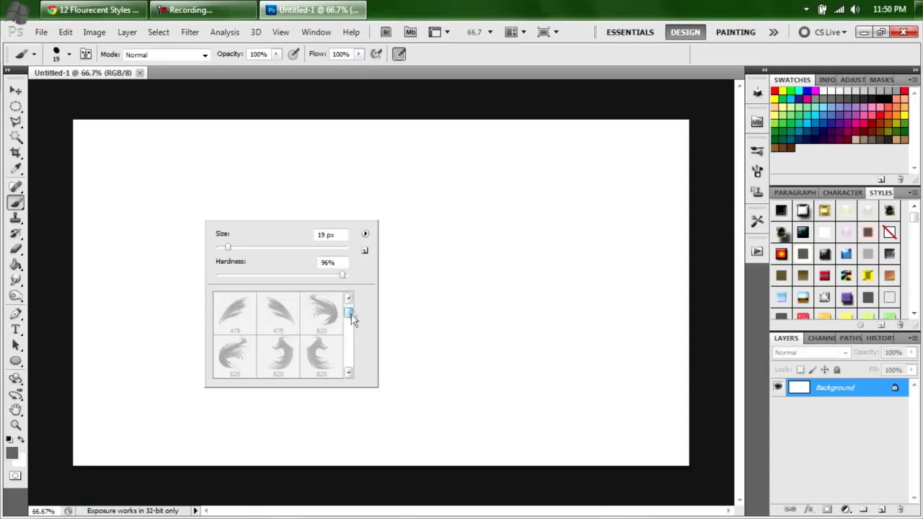
left_click_drag(352, 316, 362, 370)
- Switch to Chrome and look through the deviantART search results for photoshop brushes
left_click(141, 10)
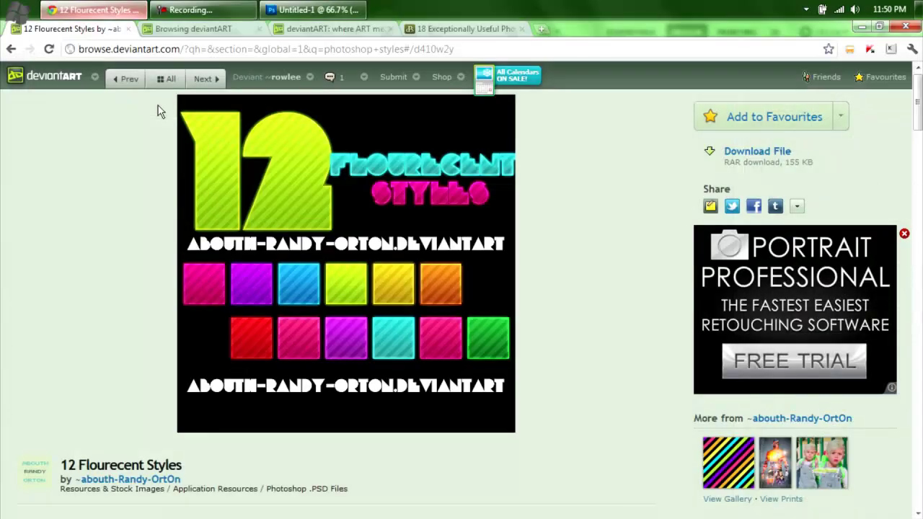
left_click(195, 28)
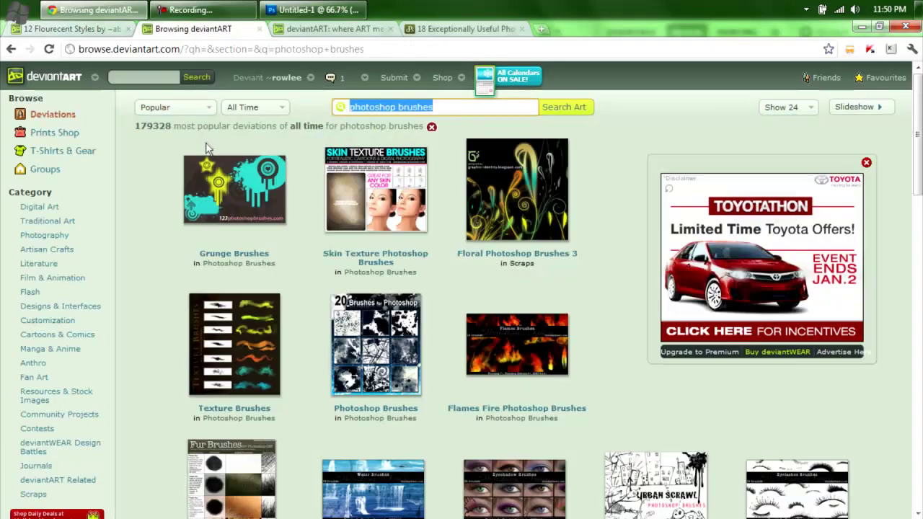
scroll(305, 370, "down", 6)
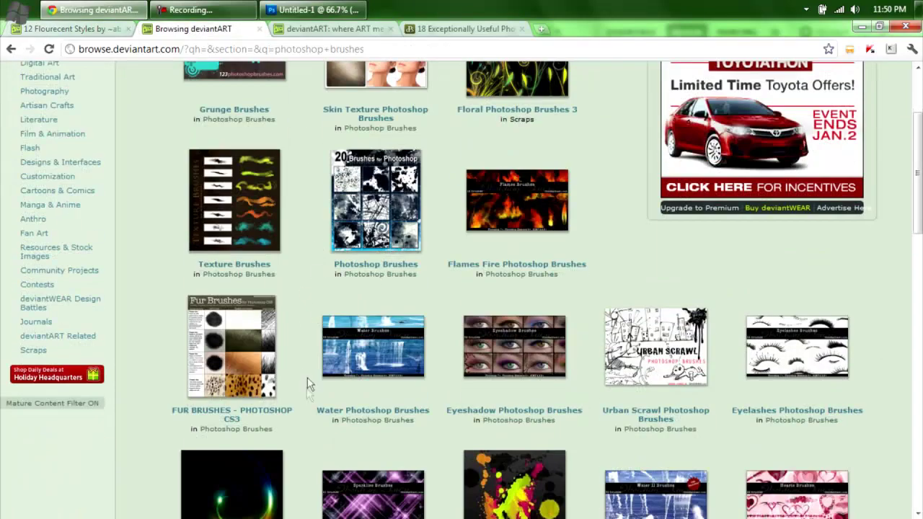
scroll(296, 274, "down", 5)
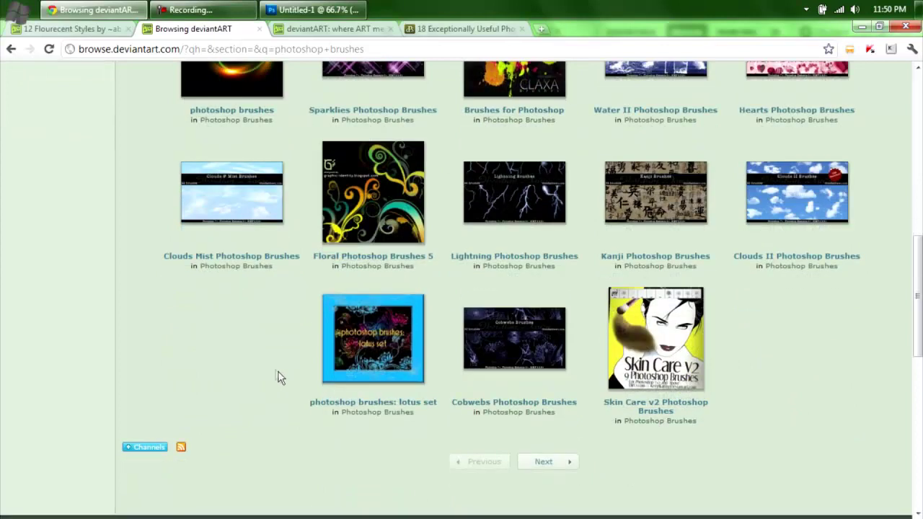
scroll(539, 189, "up", 3)
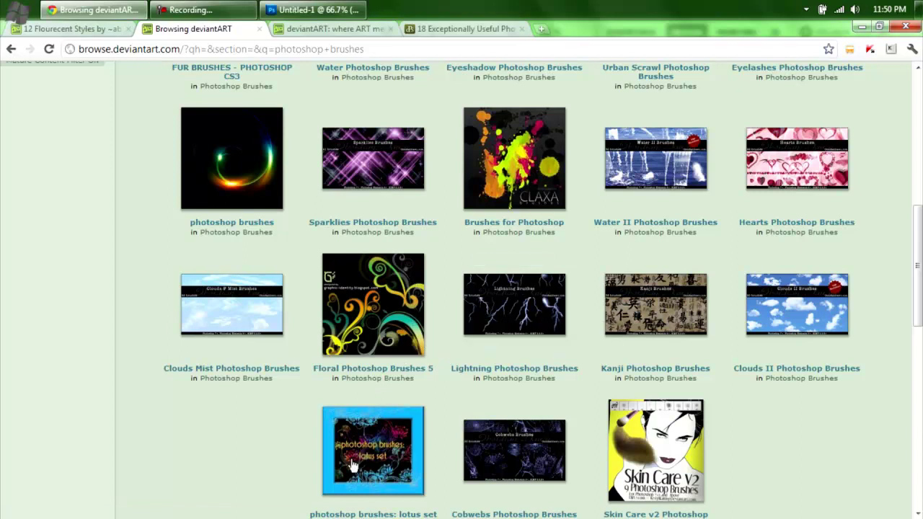
- View the Floral Photoshop Brushes 5 page and return to the brush search results
left_click(367, 321)
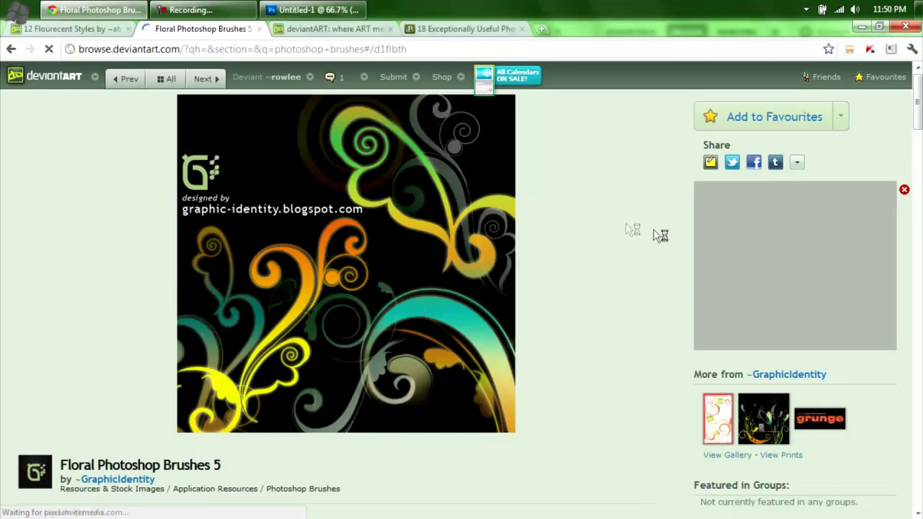
scroll(252, 351, "down", 2)
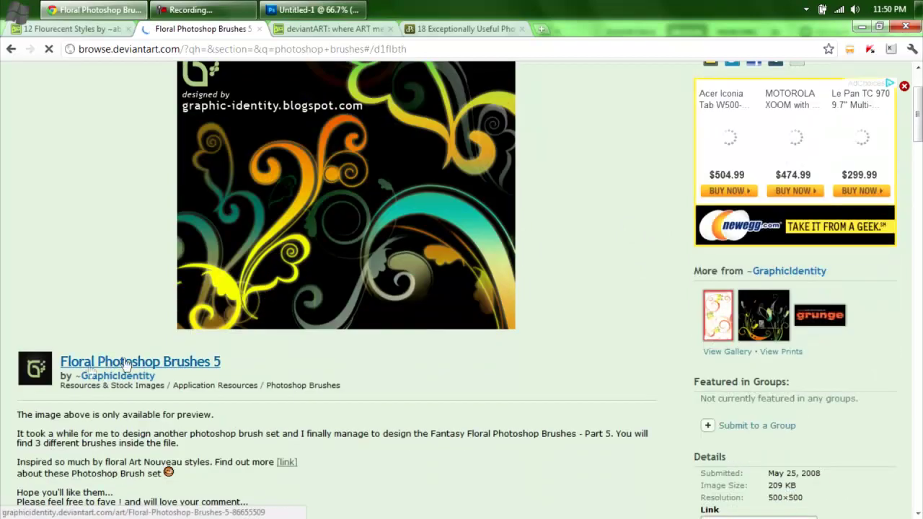
scroll(551, 190, "up", 2)
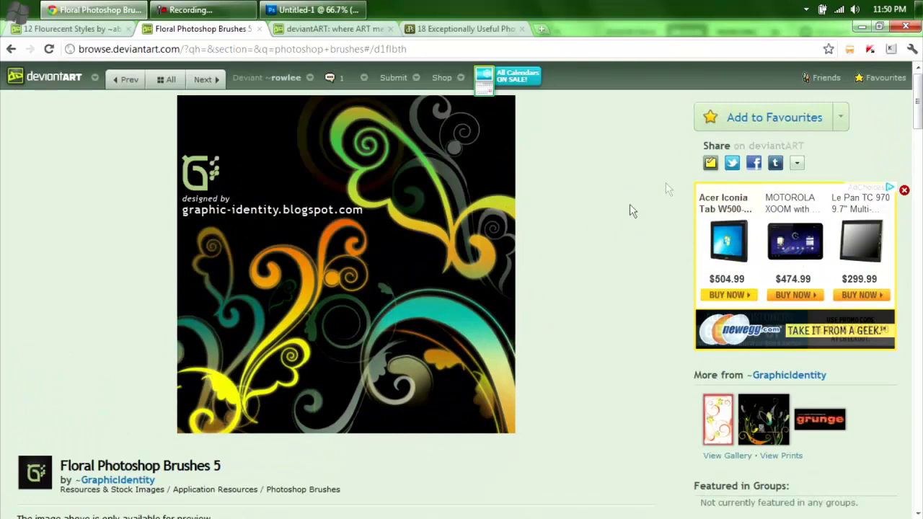
scroll(518, 278, "down", 1)
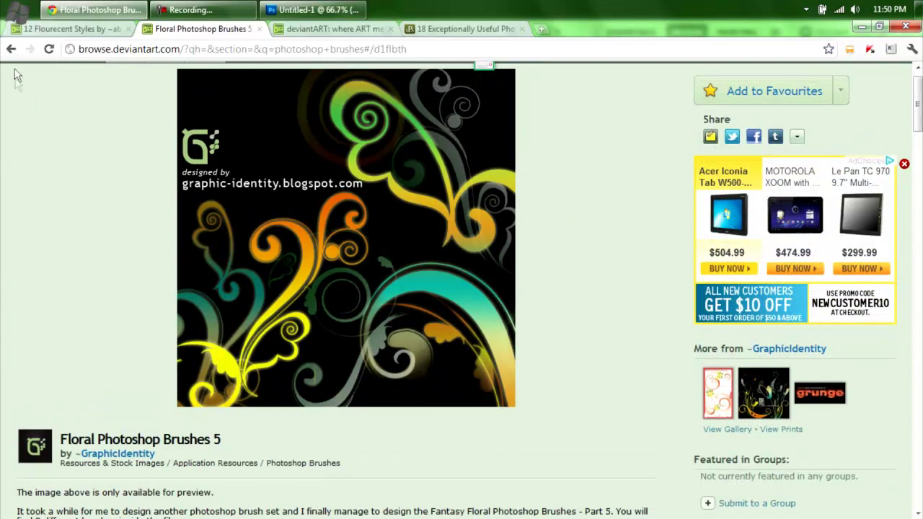
left_click(11, 49)
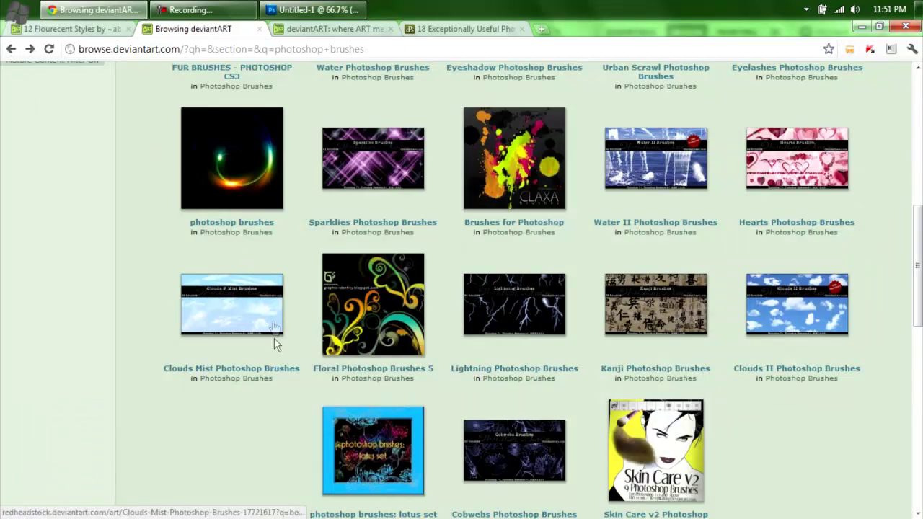
- View the Lightning Photoshop Brushes page and go back to the search results
scroll(278, 318, "down", 1)
left_click(331, 285)
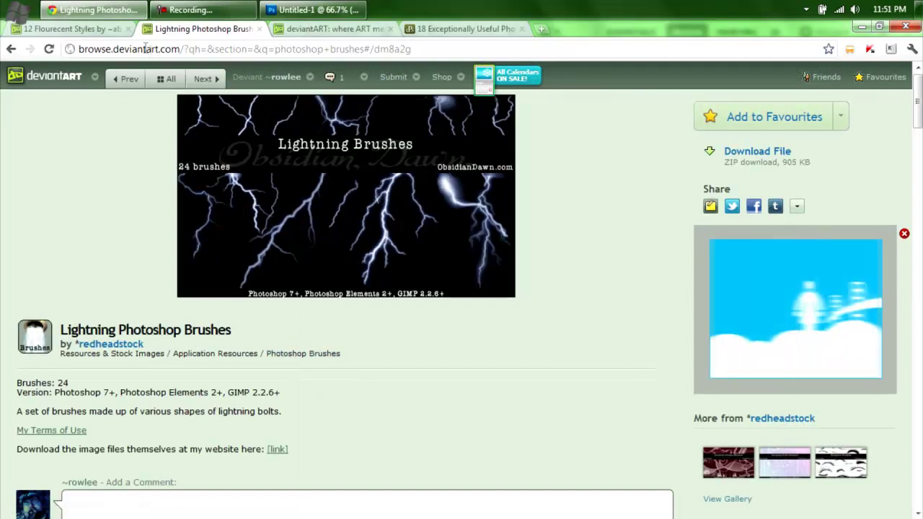
left_click(11, 48)
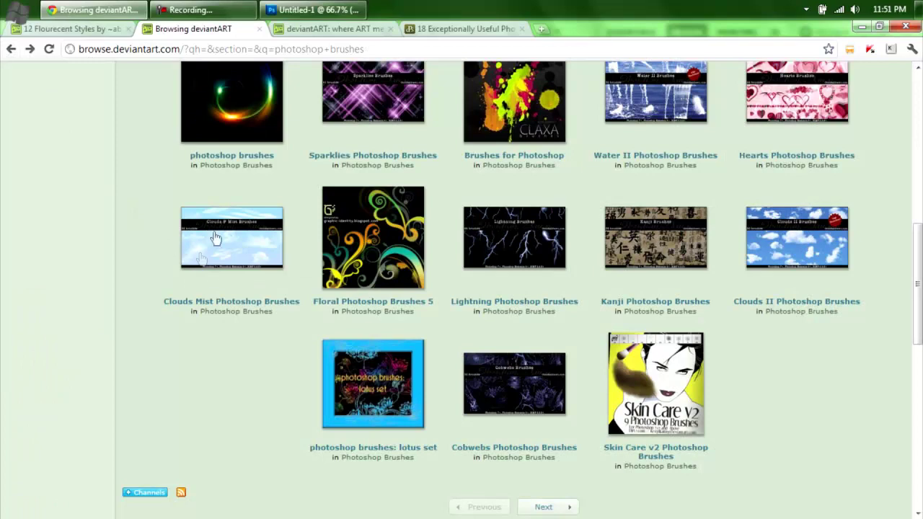
- Find the Flames Fire Photoshop Brushes set among the results and open its page
scroll(300, 165, "up", 5)
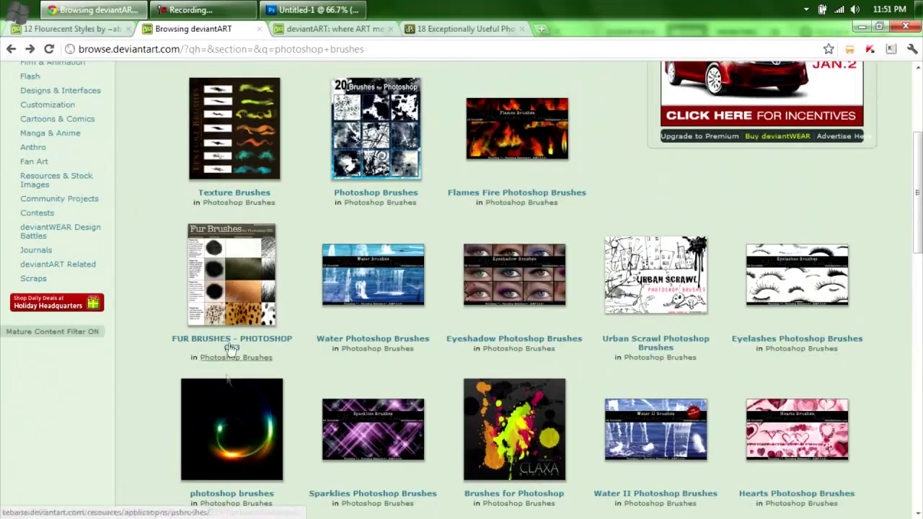
scroll(388, 170, "up", 3)
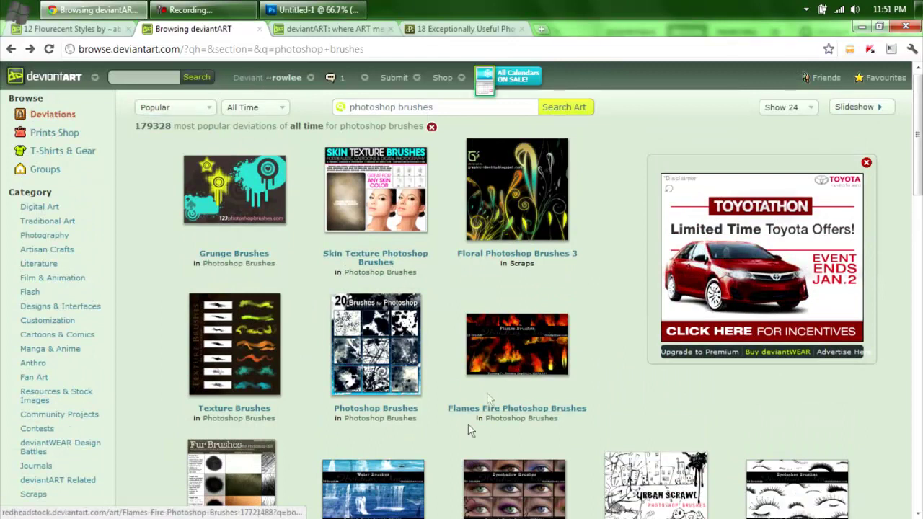
scroll(336, 390, "down", 2)
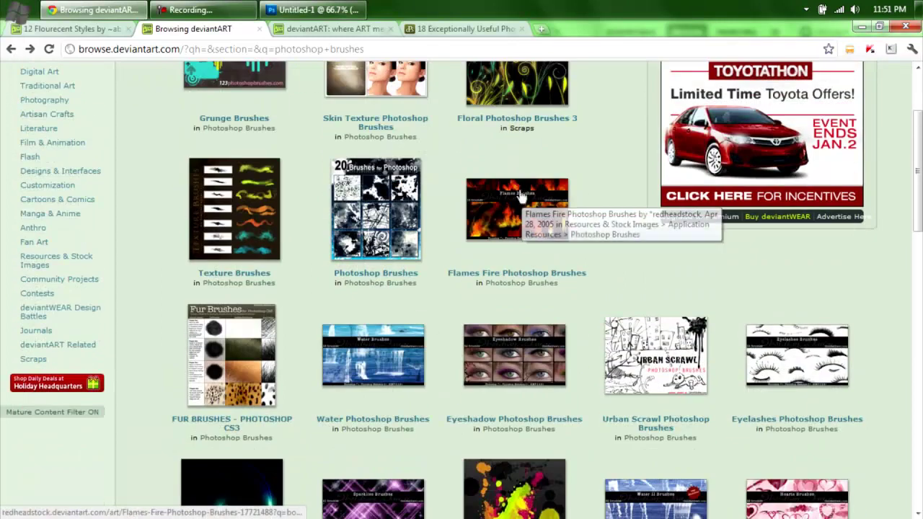
left_click(515, 210)
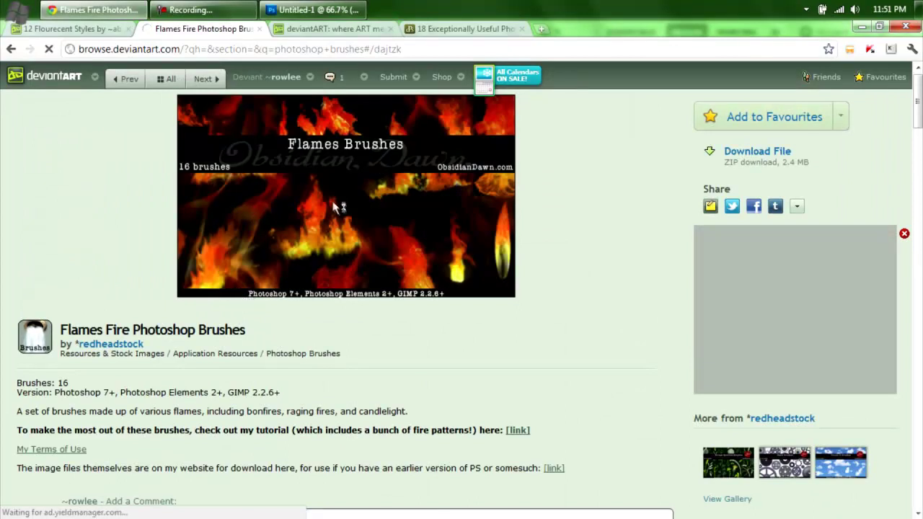
- Switch to Photoshop and paint a tall grey teardrop-like shape mid-canvas on a new Layer 1 with a ragged-edged 290 px brush
left_click(295, 10)
right_click(517, 313)
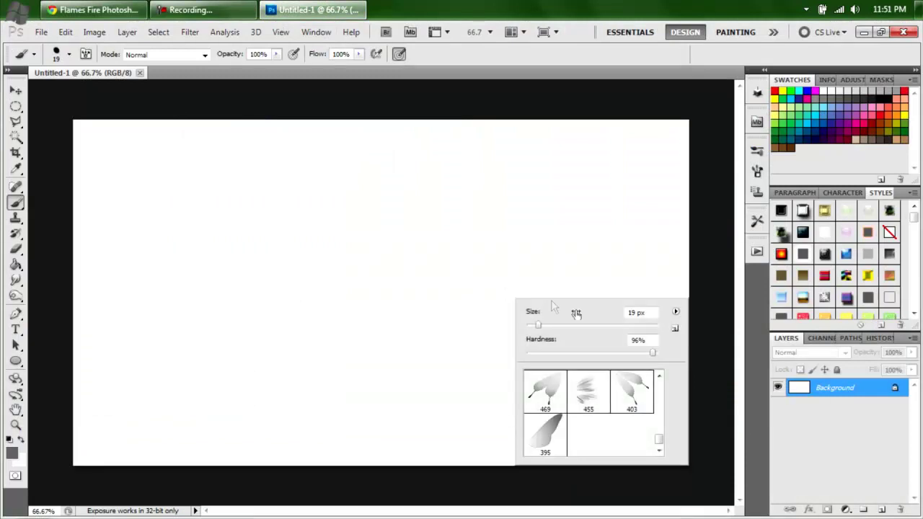
left_click(676, 313)
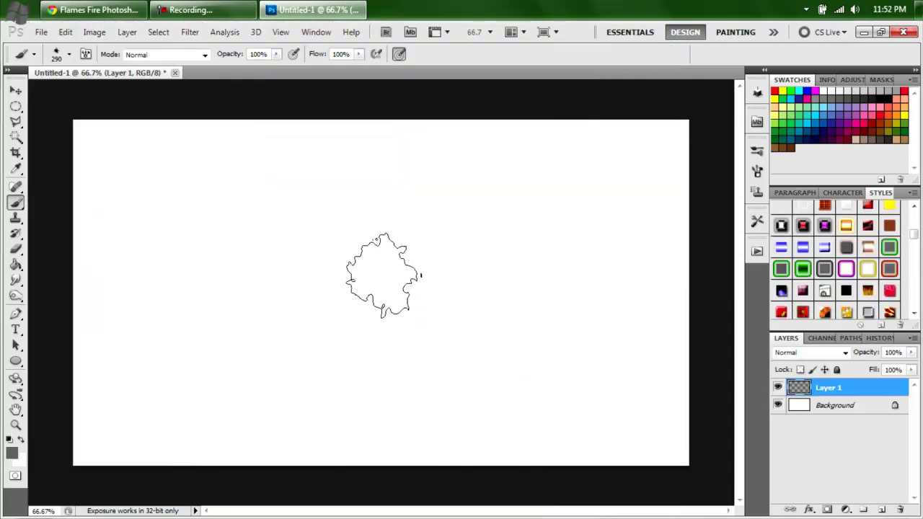
left_click(384, 276)
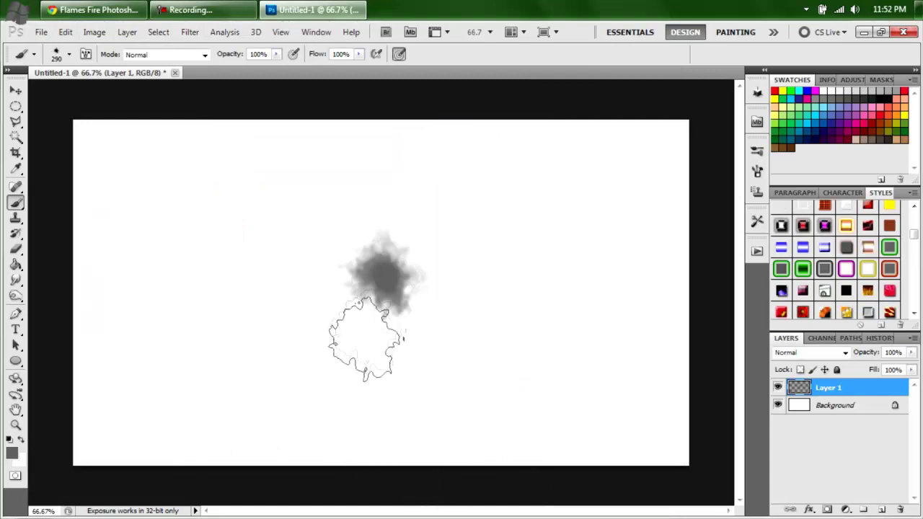
mouse_move(372, 302)
left_mouse_down()
mouse_move(368, 292)
mouse_move(380, 332)
mouse_move(404, 330)
mouse_move(361, 347)
mouse_move(412, 381)
mouse_move(381, 343)
mouse_move(438, 346)
mouse_move(392, 412)
mouse_move(365, 411)
mouse_move(372, 339)
mouse_move(433, 350)
left_mouse_up()
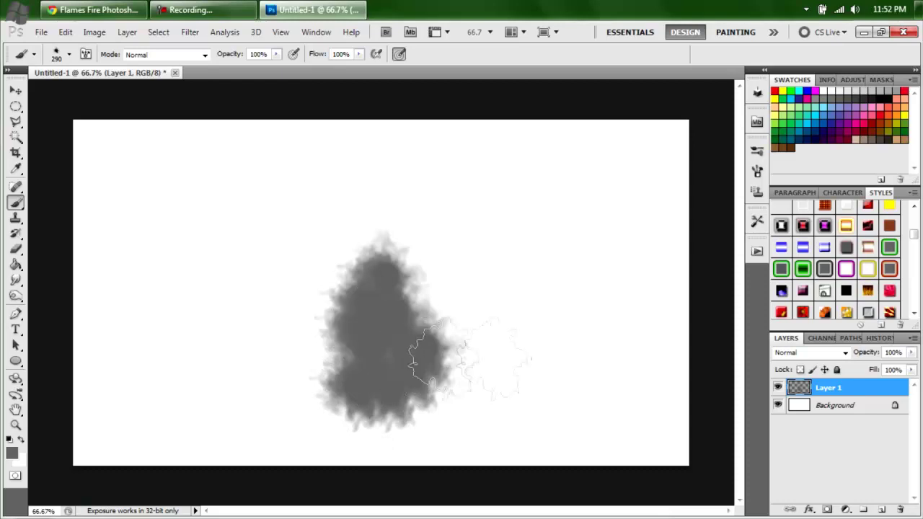
- Apply the yellow preset style with an orange-red glow border to the painted shape on Layer 1
scroll(776, 303, "down", 3)
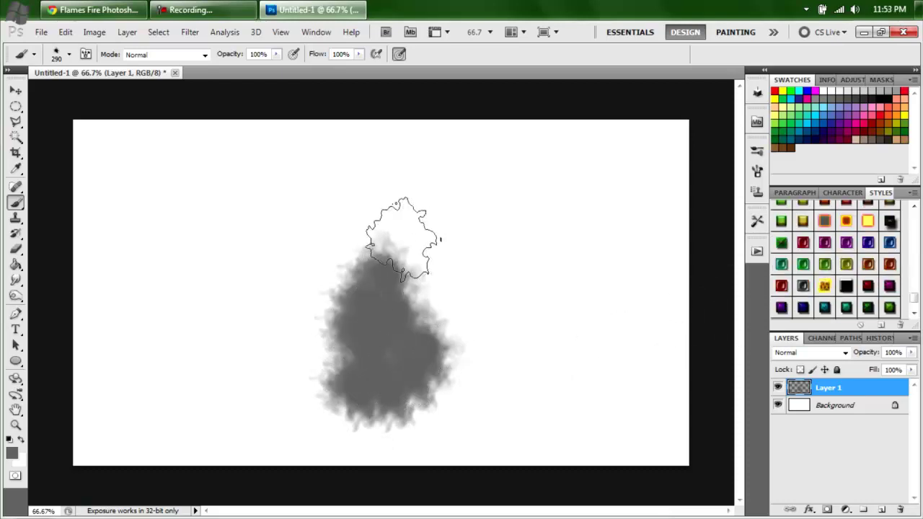
left_click_drag(396, 244, 371, 217)
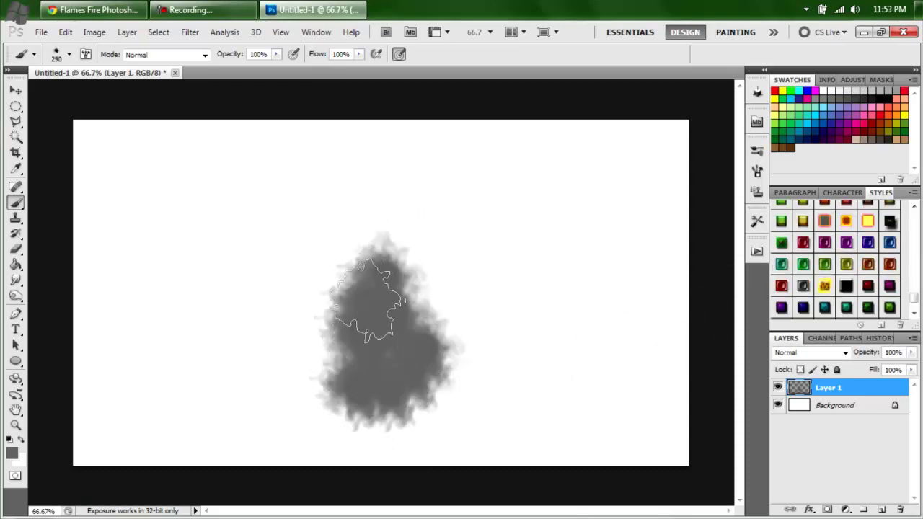
left_click(868, 221)
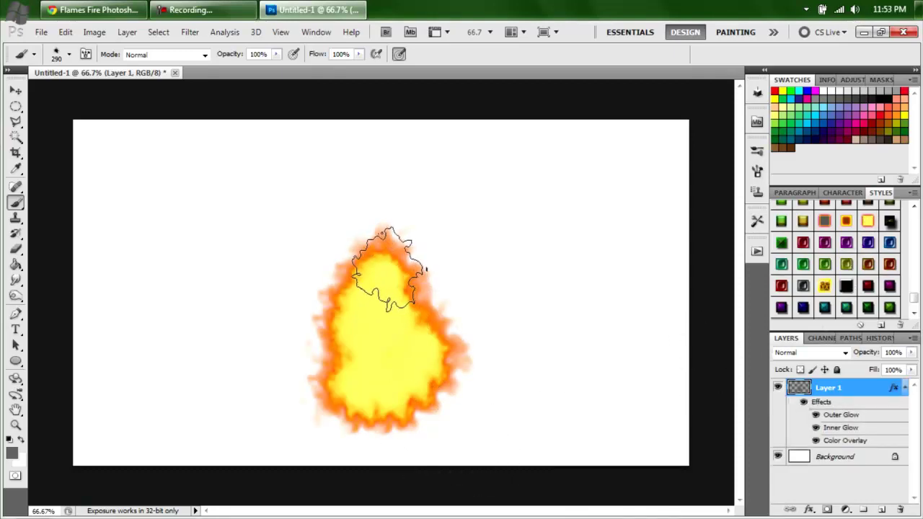
- Paint curved, pointed flame strands fanning out from the upper part of the fiery shape on Layer 1
mouse_move(335, 406)
left_mouse_down()
mouse_move(386, 401)
mouse_move(369, 314)
left_mouse_up()
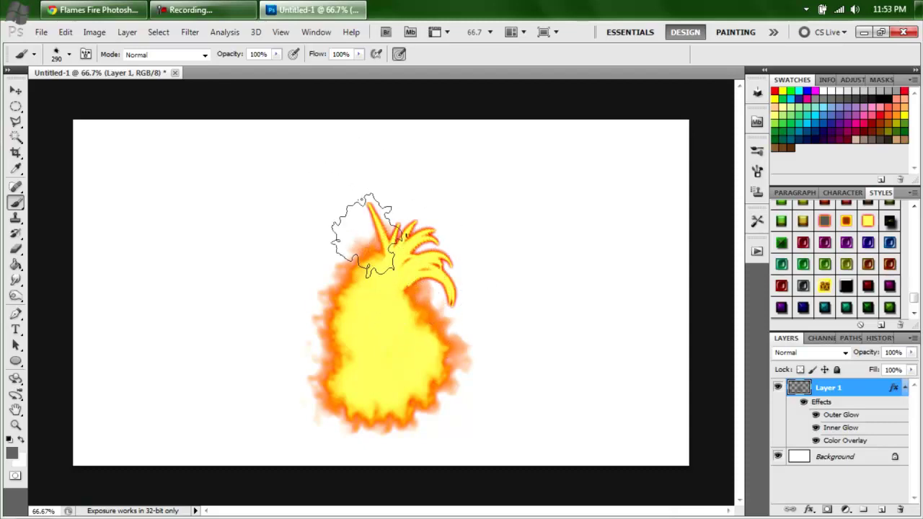
mouse_move(364, 277)
left_mouse_down()
mouse_move(285, 358)
mouse_move(298, 360)
mouse_move(282, 383)
mouse_move(315, 385)
mouse_move(284, 376)
mouse_move(372, 269)
mouse_move(324, 214)
mouse_move(368, 270)
mouse_move(355, 193)
mouse_move(385, 274)
mouse_move(423, 234)
mouse_move(432, 202)
left_mouse_up()
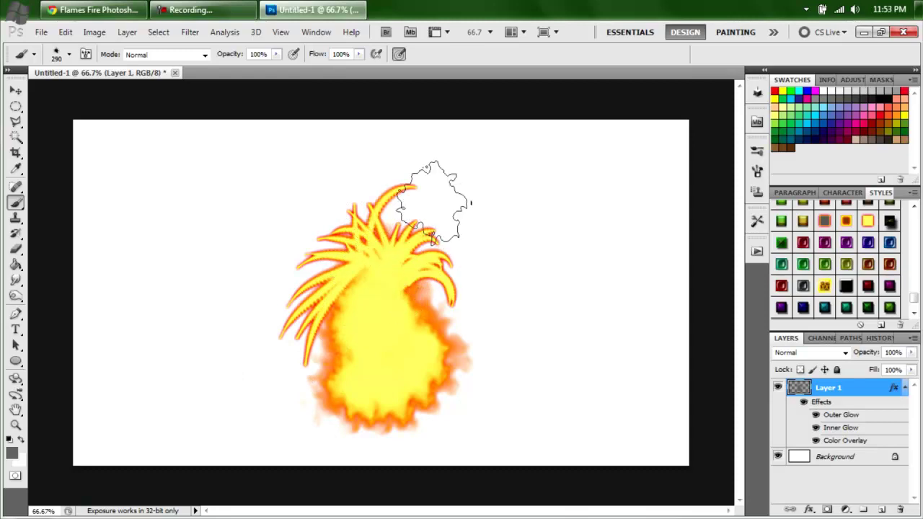
mouse_move(437, 288)
left_mouse_down()
mouse_move(456, 273)
mouse_move(438, 352)
mouse_move(414, 287)
mouse_move(415, 370)
mouse_move(424, 251)
mouse_move(449, 385)
mouse_move(404, 371)
left_mouse_up()
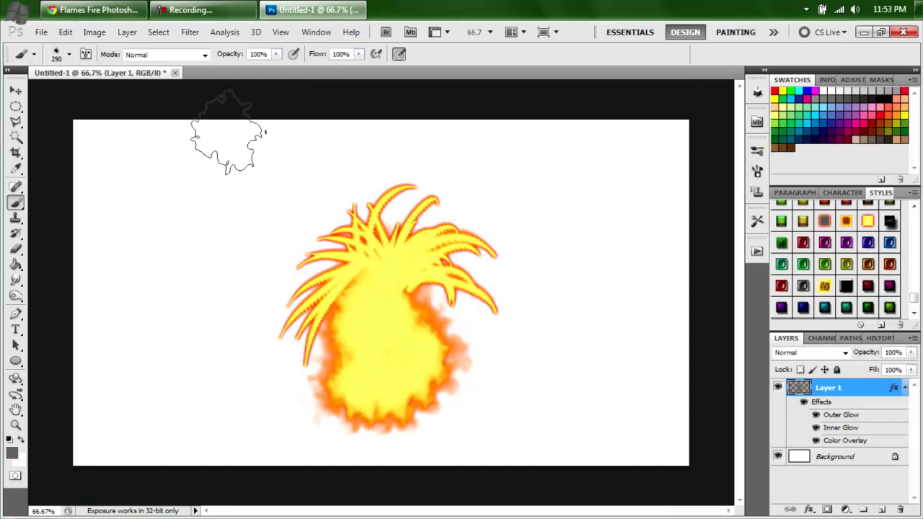
- Switch to Chrome, return to the deviantART photoshop brushes results and look through the remaining sets on the first page
left_click(94, 10)
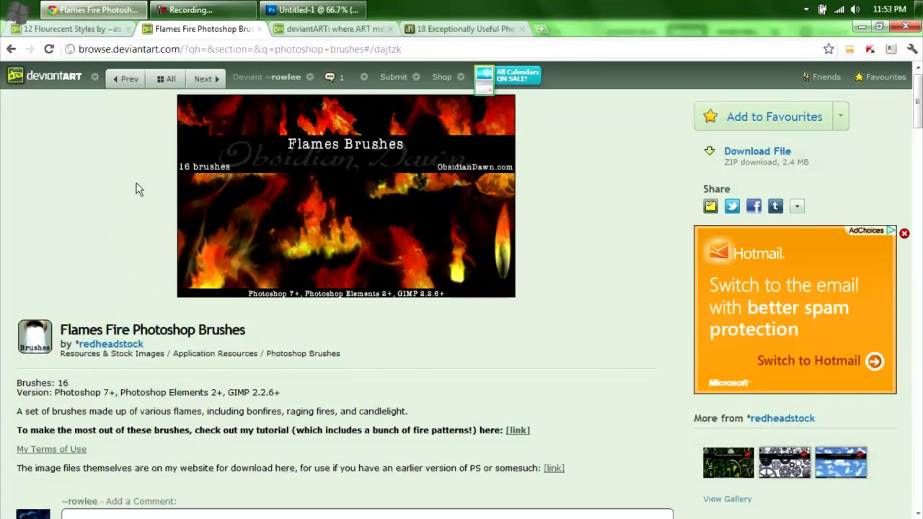
left_click(11, 49)
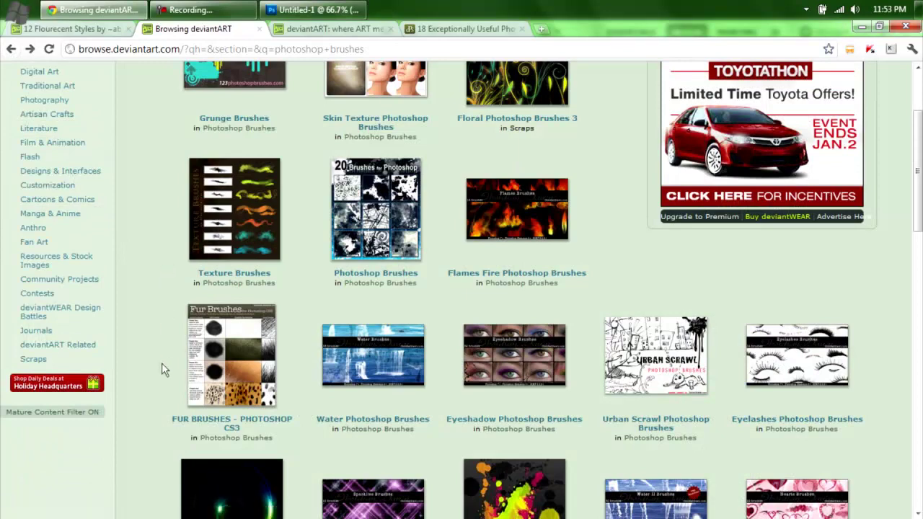
scroll(162, 363, "down", 5)
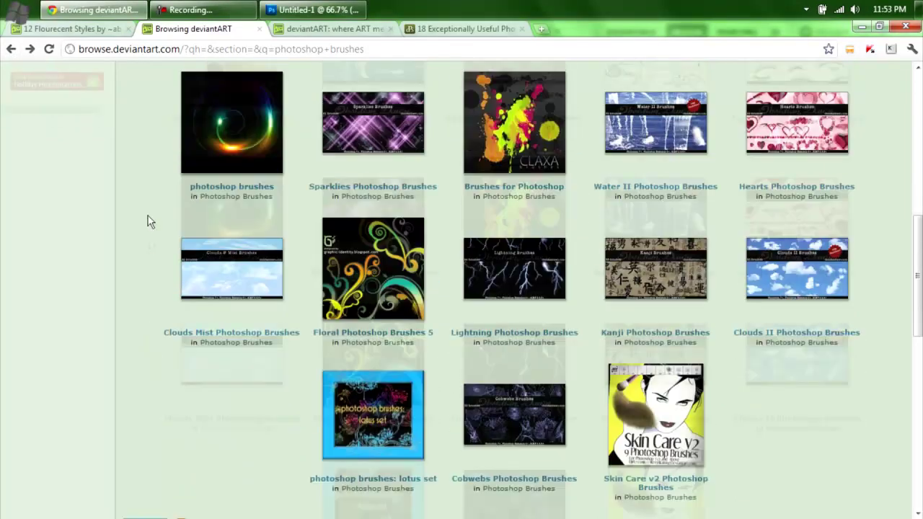
scroll(148, 231, "down", 2)
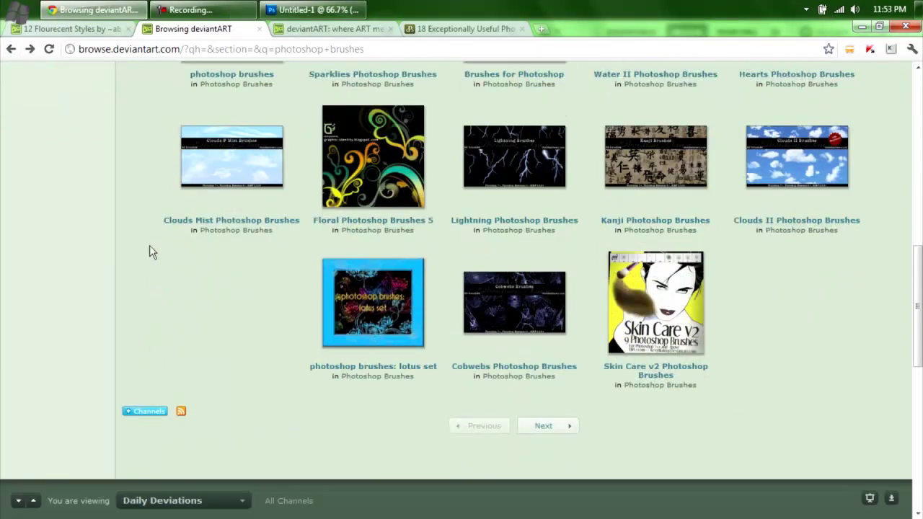
- Open the next page of the deviantART brush results and look through the brush sets offered there
left_click(542, 427)
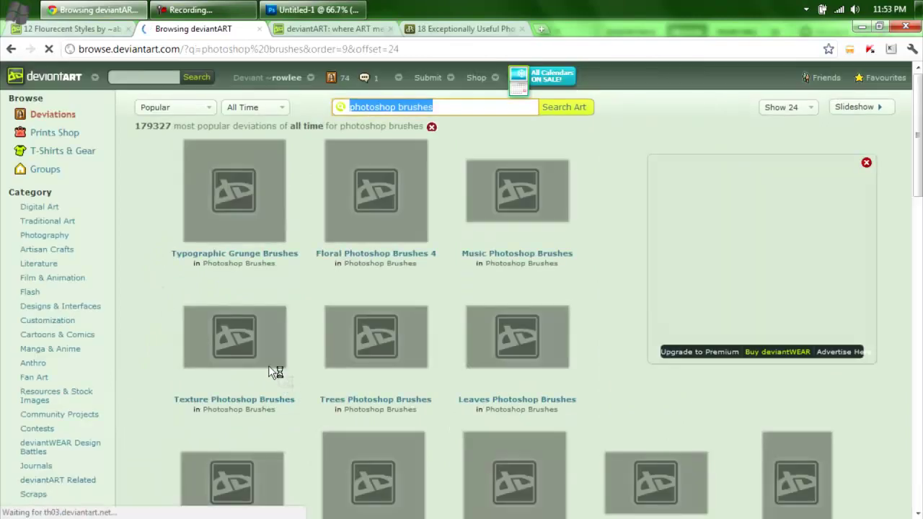
scroll(166, 380, "down", 3)
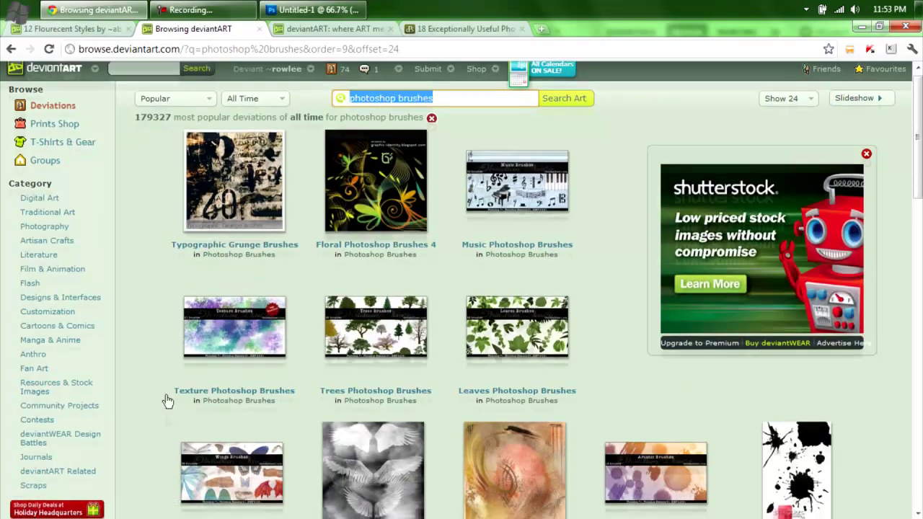
scroll(165, 380, "down", 3)
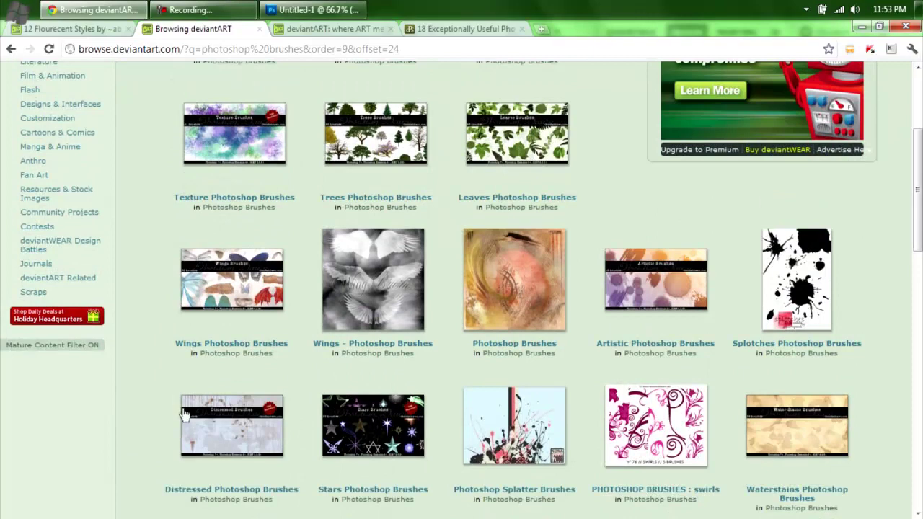
scroll(173, 404, "down", 5)
scroll(187, 404, "down", 5)
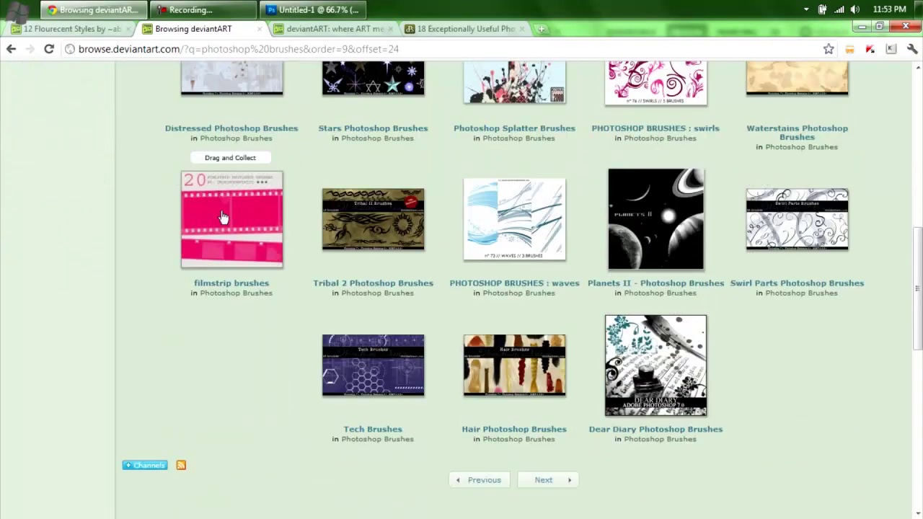
scroll(193, 385, "down", 3)
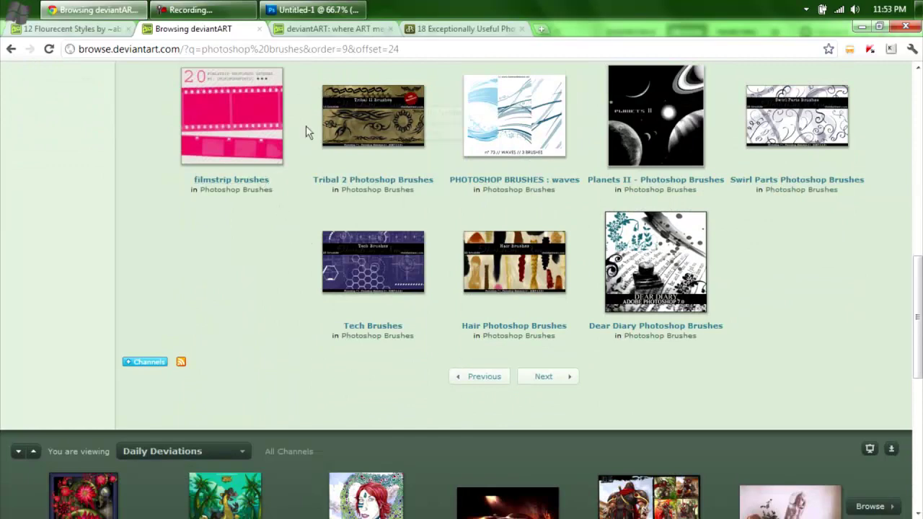
scroll(305, 158, "up", 12)
scroll(274, 238, "up", 3)
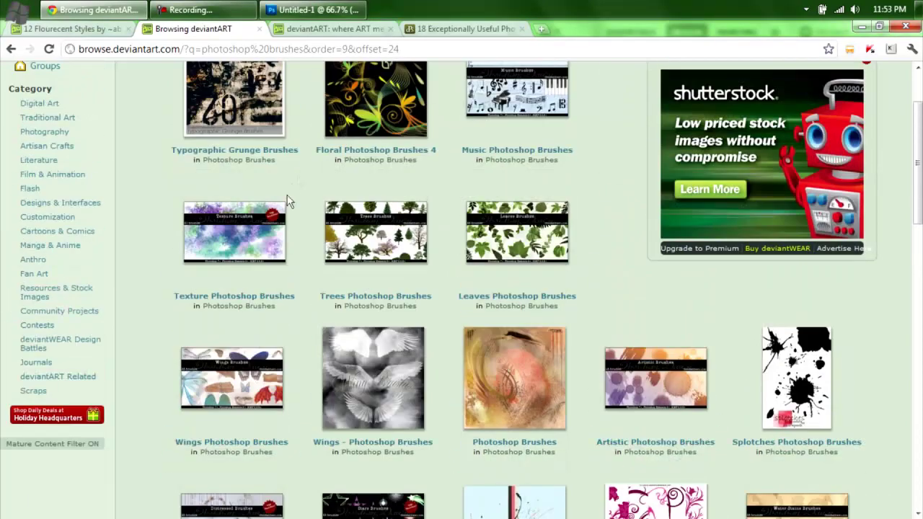
- Close the deviantART tabs and bring up the Simple Photoshop Shortcut Commands list in the 18 Exceptionally Useful Photoshop Shortcuts article
left_click(259, 30)
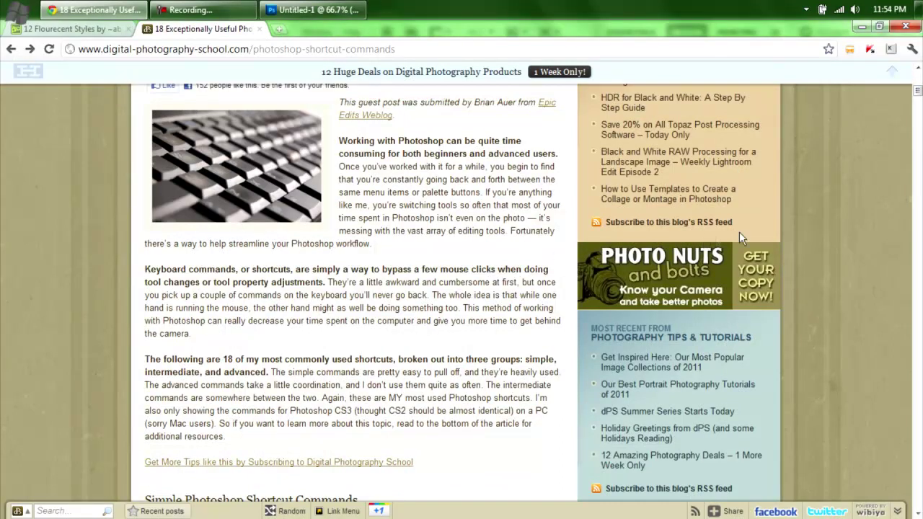
right_click(912, 102)
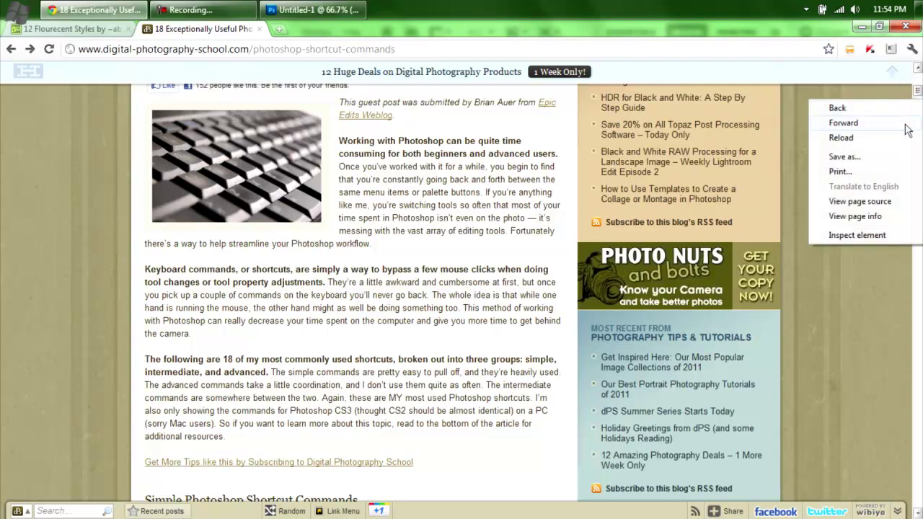
left_click(918, 95)
mouse_move(919, 95)
left_mouse_down()
mouse_move(919, 107)
mouse_move(919, 80)
left_mouse_up()
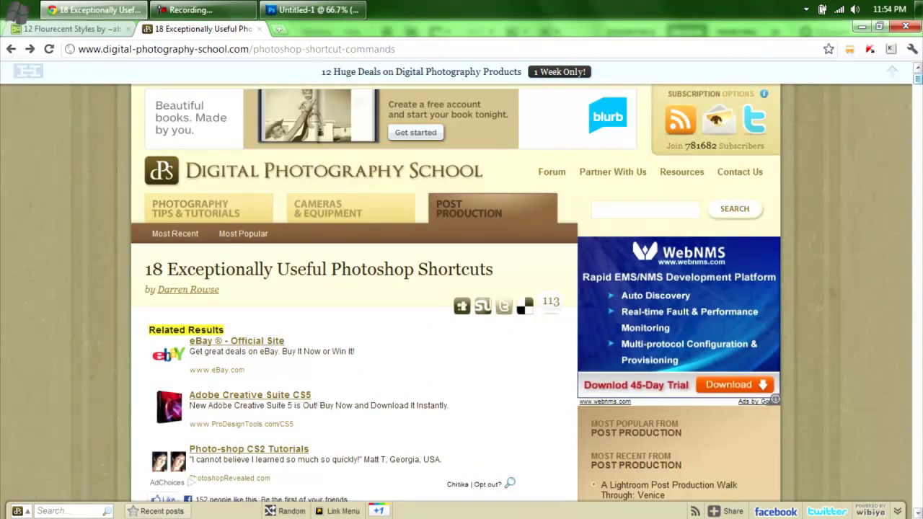
left_click_drag(919, 82, 919, 100)
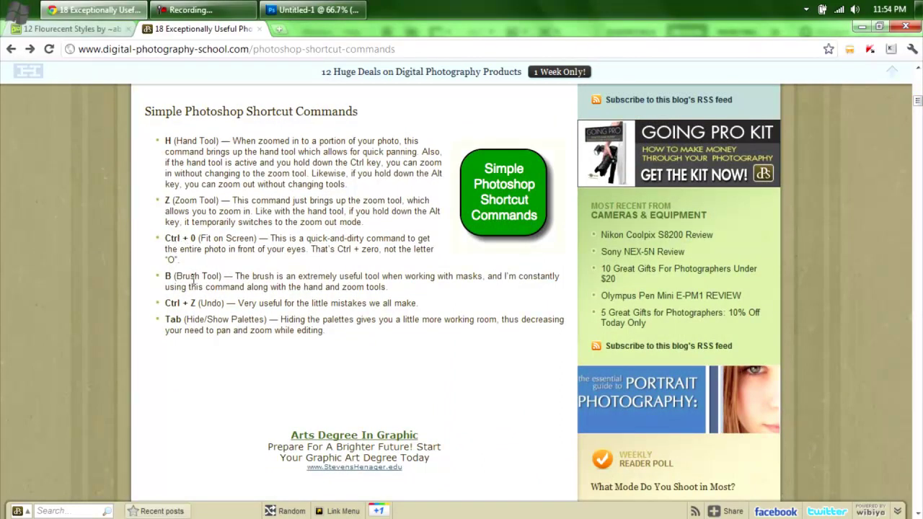
- Switch to Photoshop and try the Hand and Zoom tools, enlarging the view to 73.46% before returning to the Brush tool
left_click(333, 10)
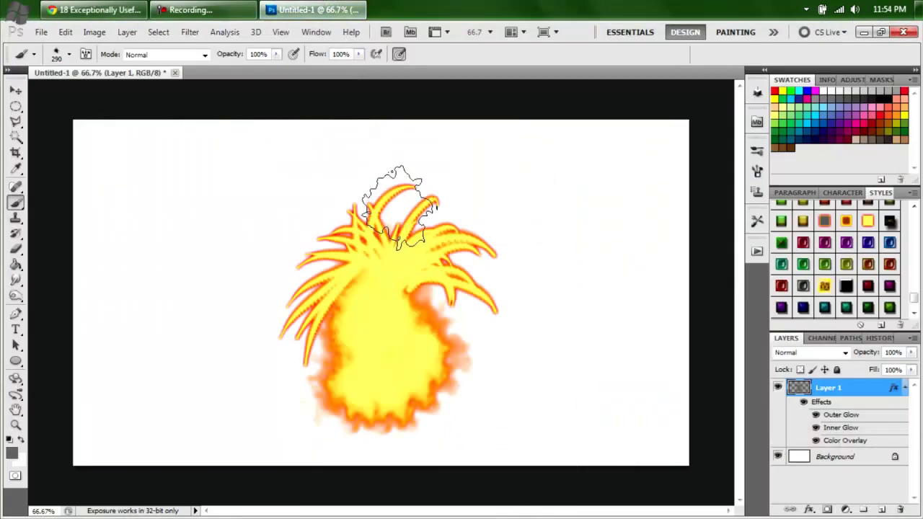
key("h")
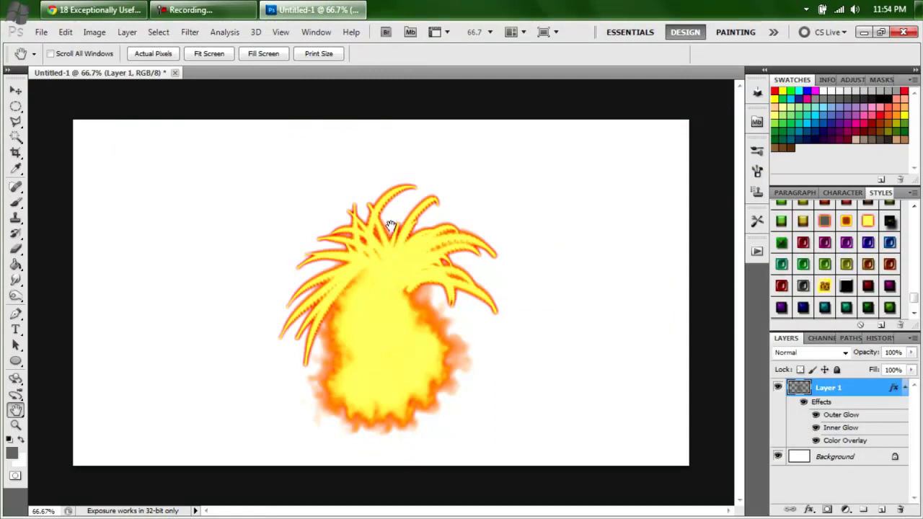
key("z")
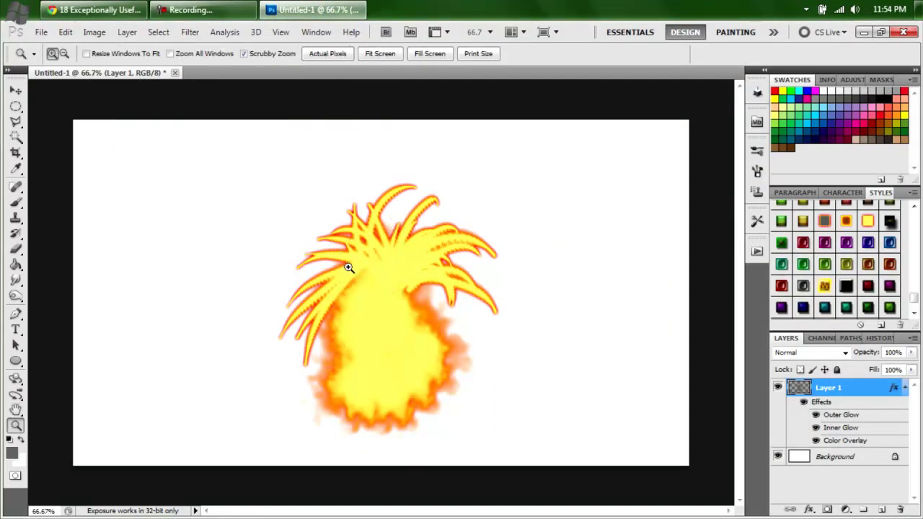
mouse_move(406, 238)
left_mouse_down()
mouse_move(450, 270)
mouse_move(398, 303)
mouse_move(402, 295)
left_mouse_up()
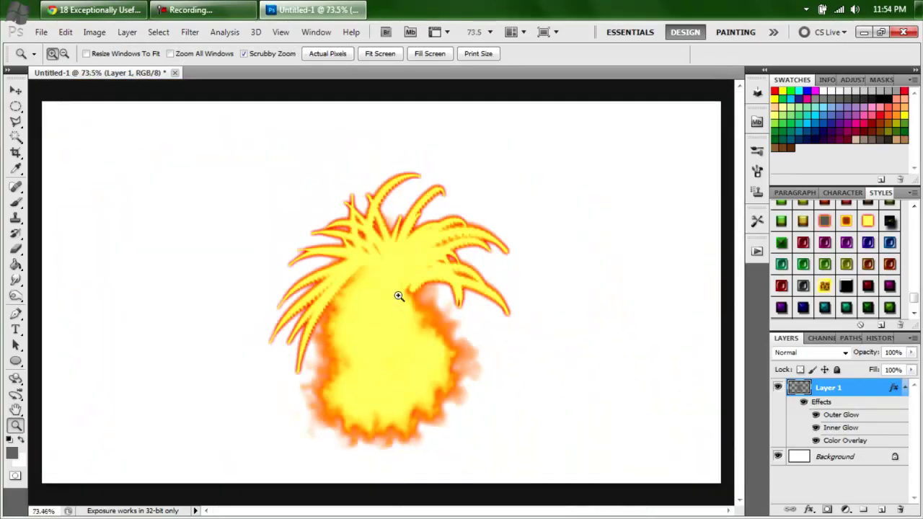
key("b")
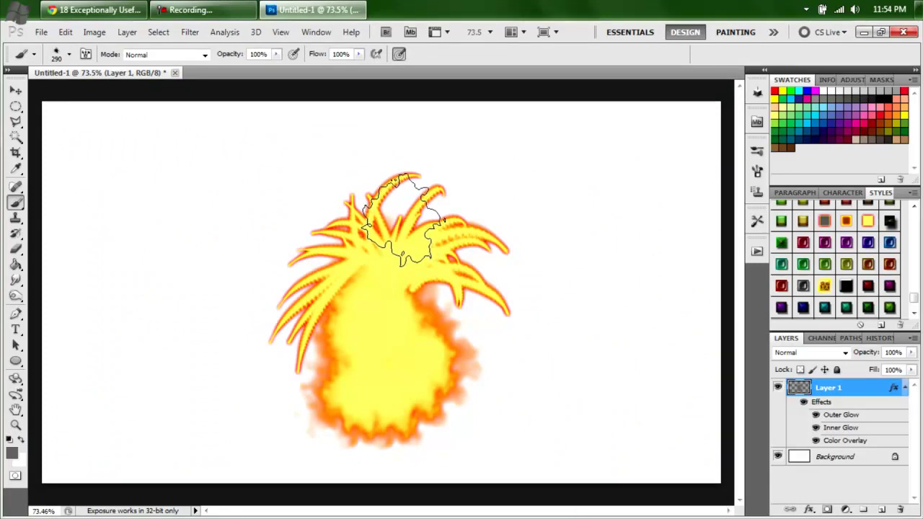
- Toggle the last flame strand on Layer 1 off and on with Undo and Redo, leaving it undone
key("ctrl+z")
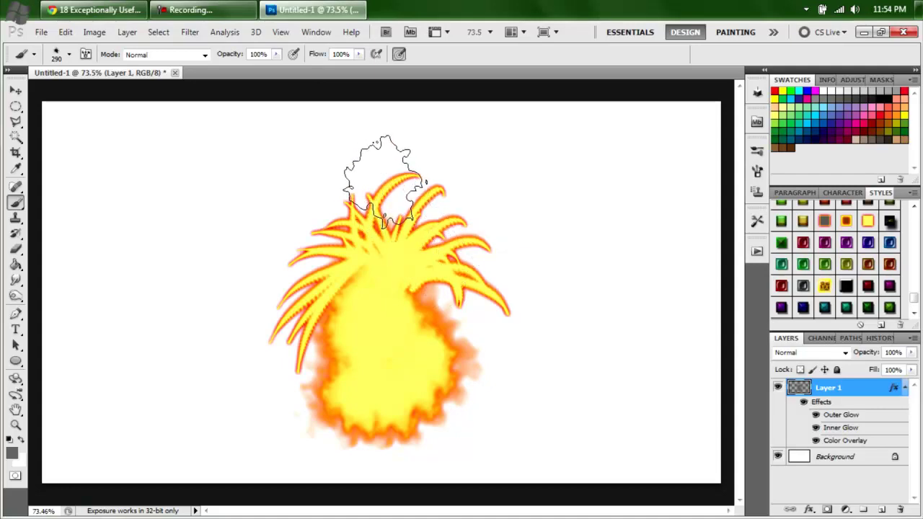
key("ctrl+z")
key("ctrl+z")
key("ctrl+z")
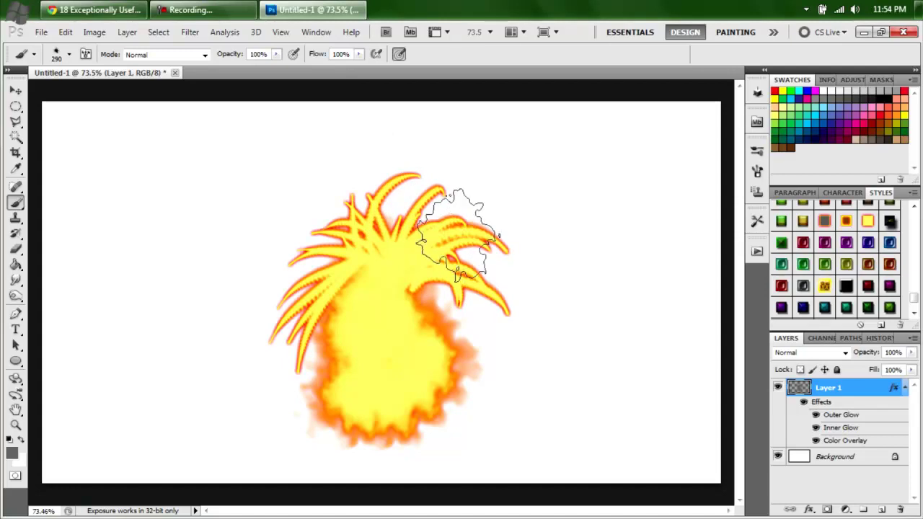
key("ctrl+z")
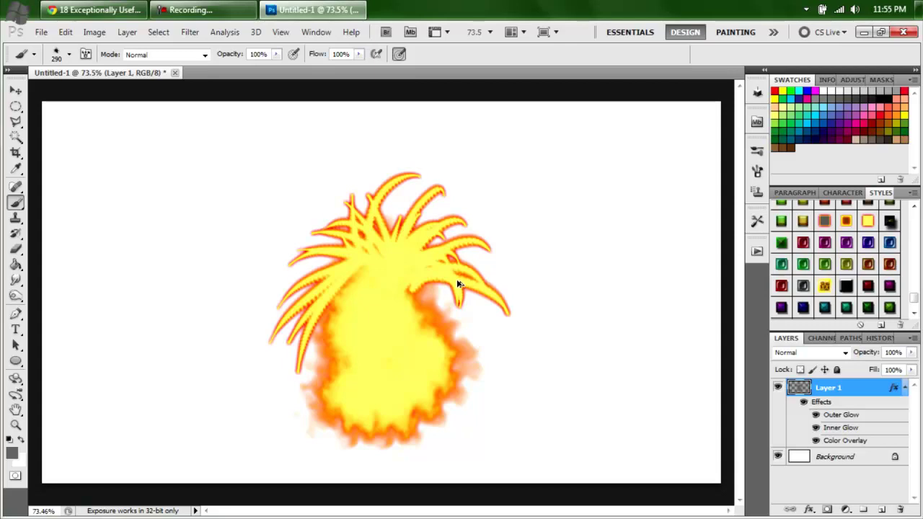
- Step backward through the history until only the short flame strands on the upper right of the fiery shape remain
key("ctrl+alt+z")
key("ctrl+alt+z")
key("ctrl+alt+z")
key("ctrl+alt+z")
key("ctrl+alt+z")
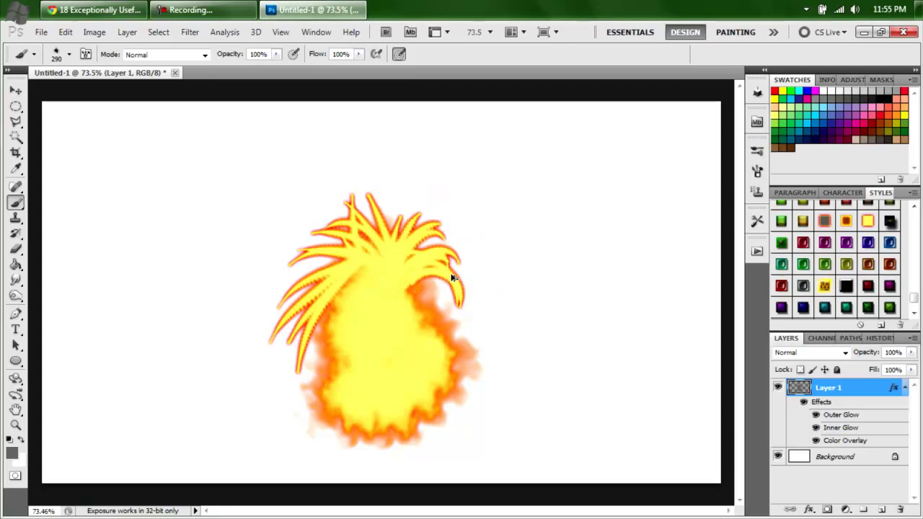
key("ctrl+alt+z")
key("ctrl+alt+z")
key("ctrl+alt+z")
key("ctrl+alt+z")
key("ctrl+alt+z")
key("ctrl+alt+z")
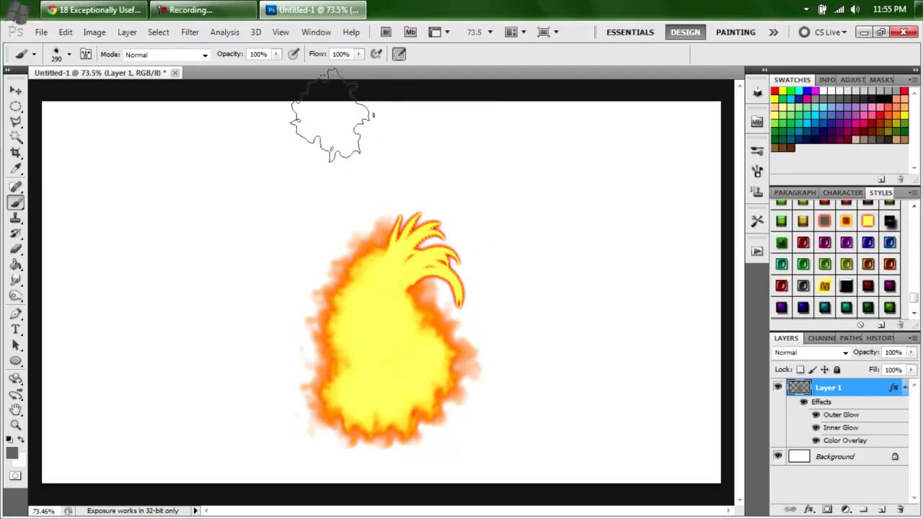
- Switch to Chrome, return to the start of the shortcuts article and close the remaining browser tabs
left_click(114, 13)
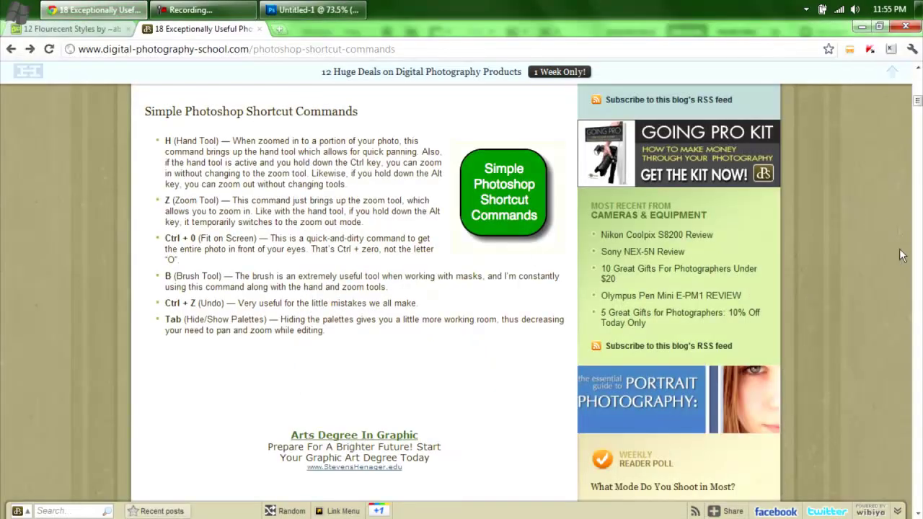
left_click_drag(918, 104, 918, 79)
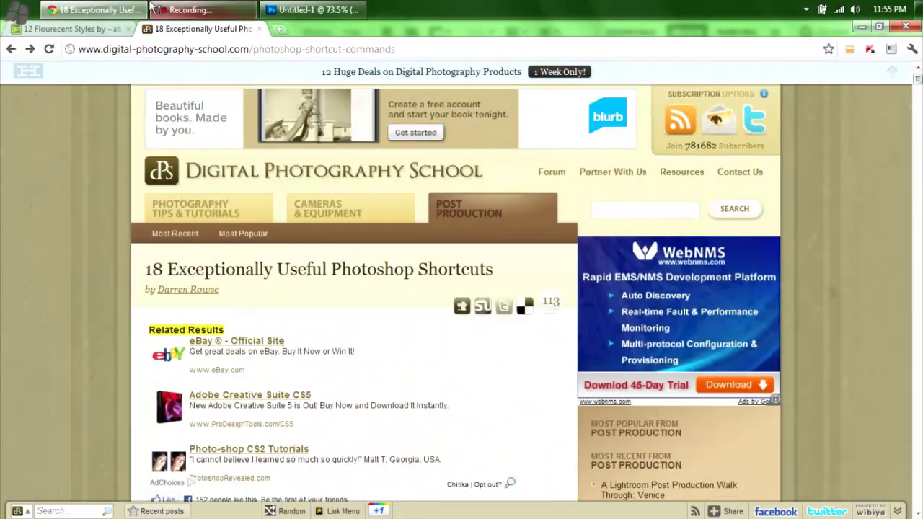
left_click(88, 29)
left_click(126, 29)
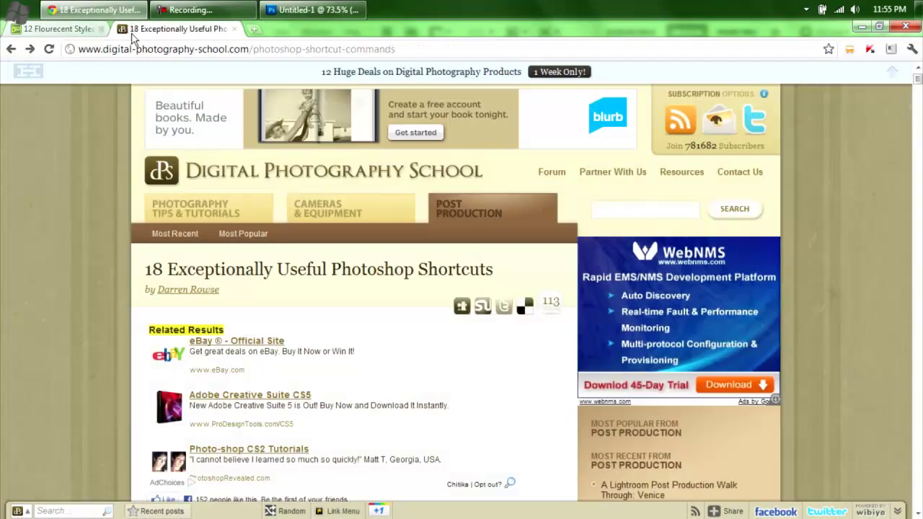
left_click(126, 29)
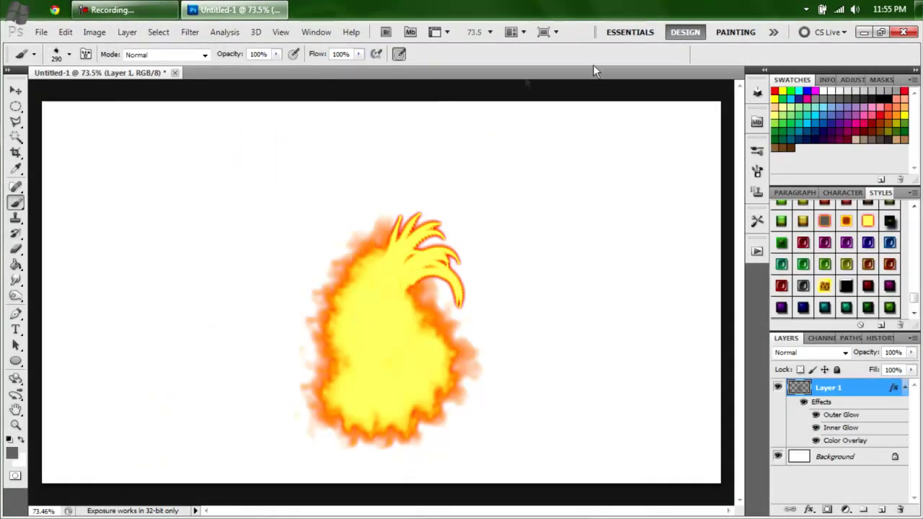
- Minimize Photoshop, show the Pictures library in a maximized window and open its texture folder
left_click(862, 34)
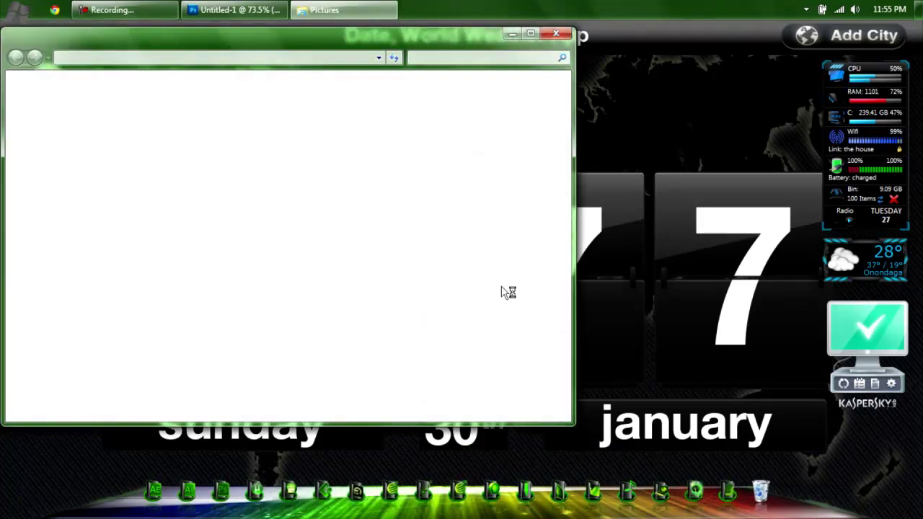
left_click(530, 35)
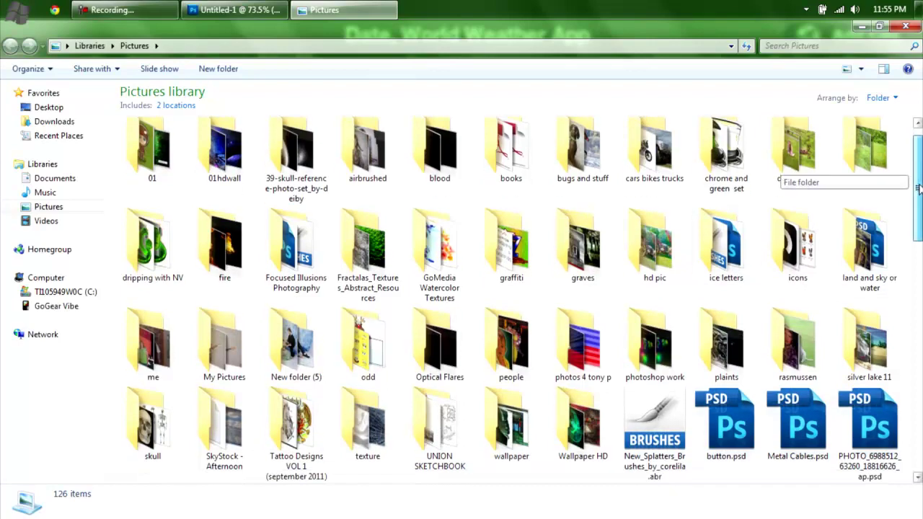
scroll(879, 217, "down", 1)
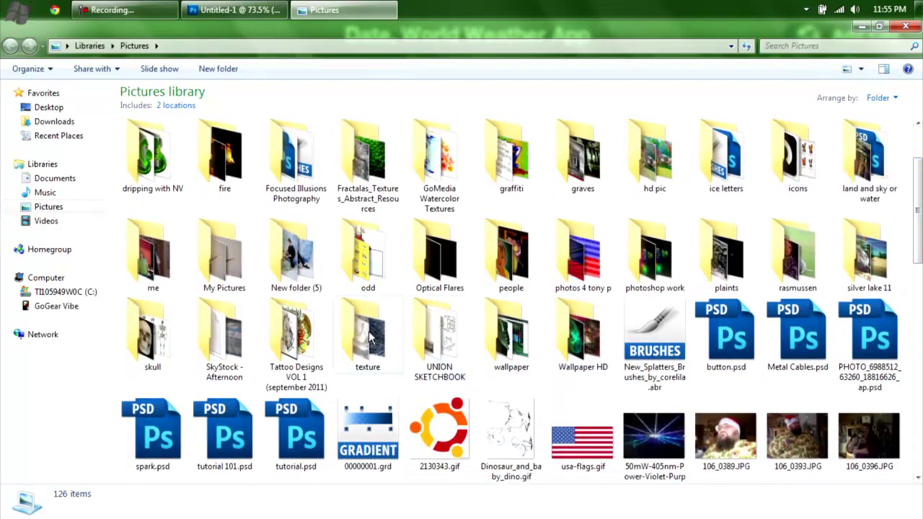
double_click(370, 339)
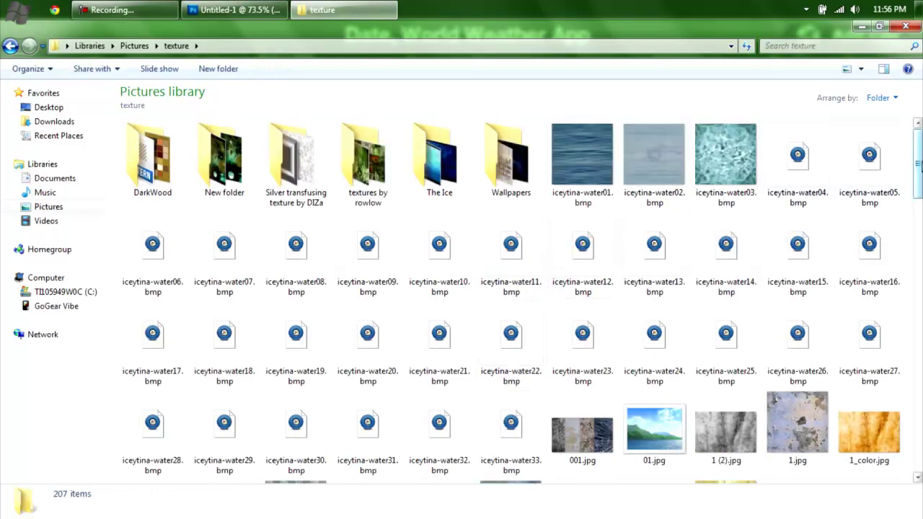
- Look through the images in the texture folder and open its The Ice subfolder
scroll(921, 160, "down", 1)
left_click_drag(919, 160, 918, 383)
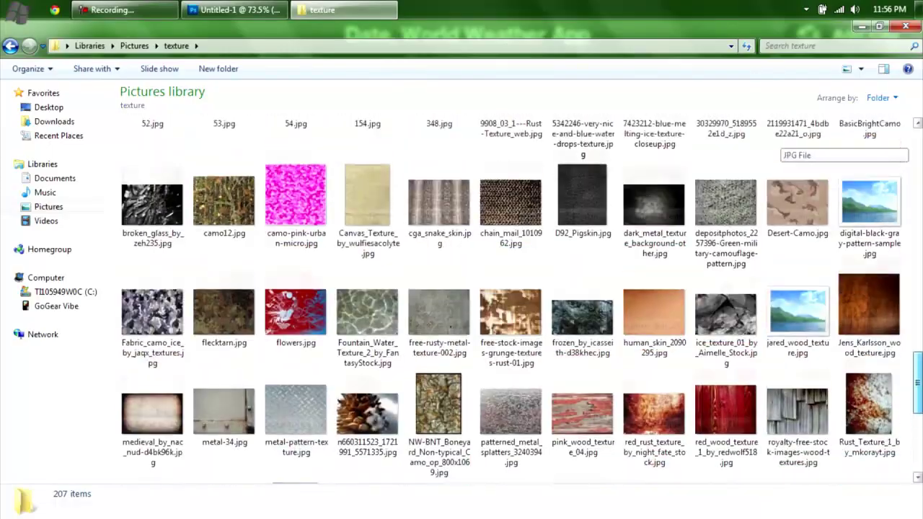
scroll(733, 160, "up", 15)
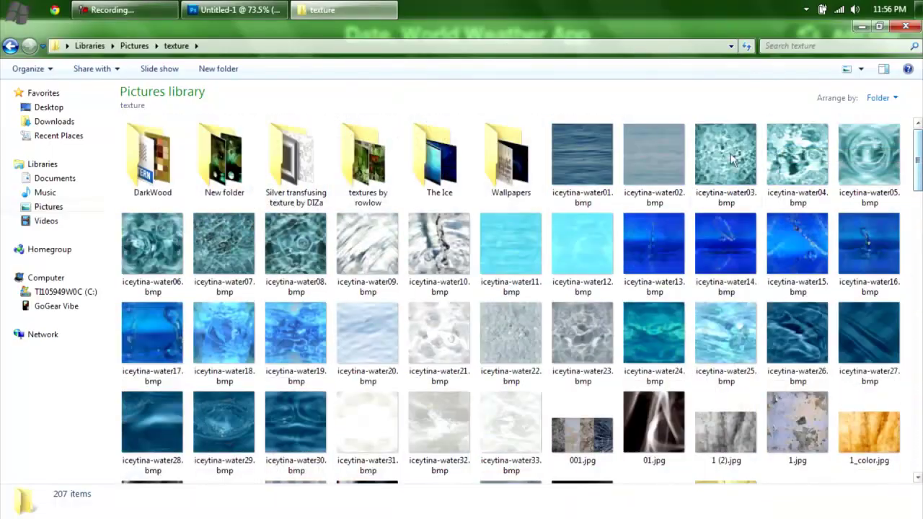
double_click(442, 162)
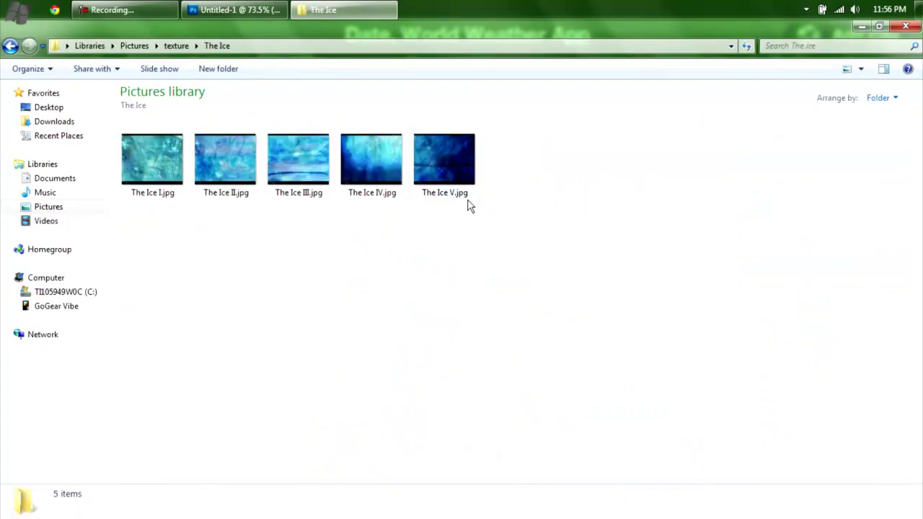
- Look through the images in the DarkWood and New folder subfolders of the texture folder, returning to texture
left_click(10, 47)
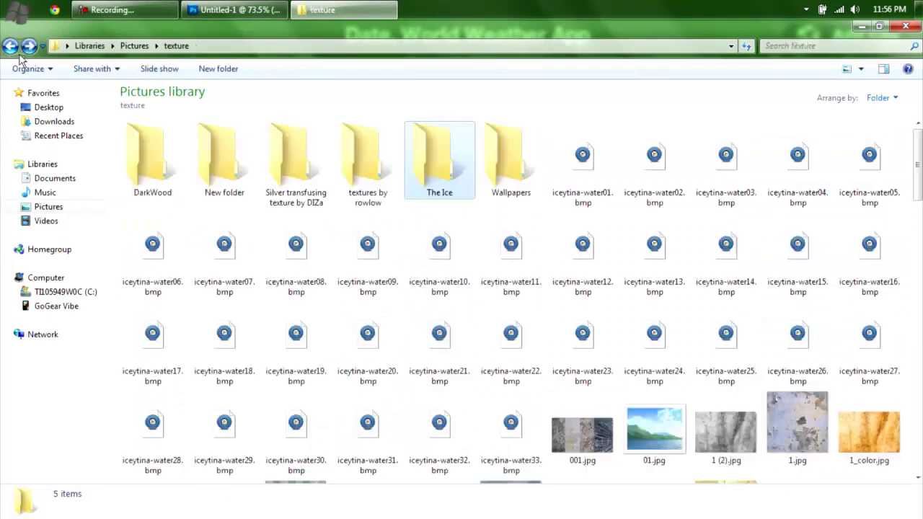
double_click(178, 182)
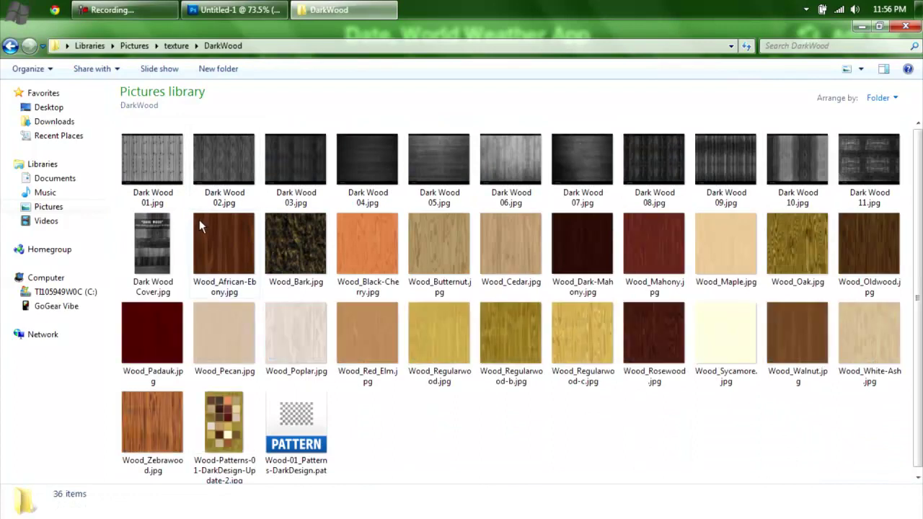
left_click(12, 47)
double_click(221, 162)
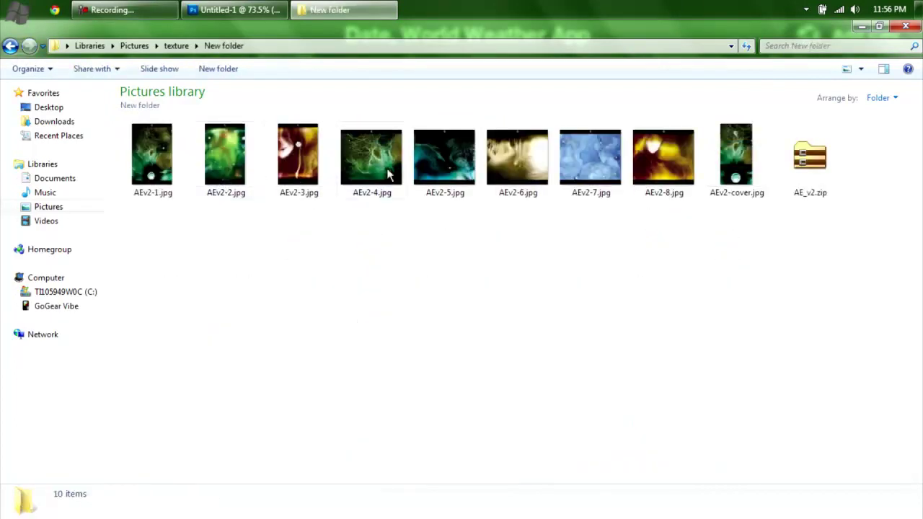
left_click(13, 46)
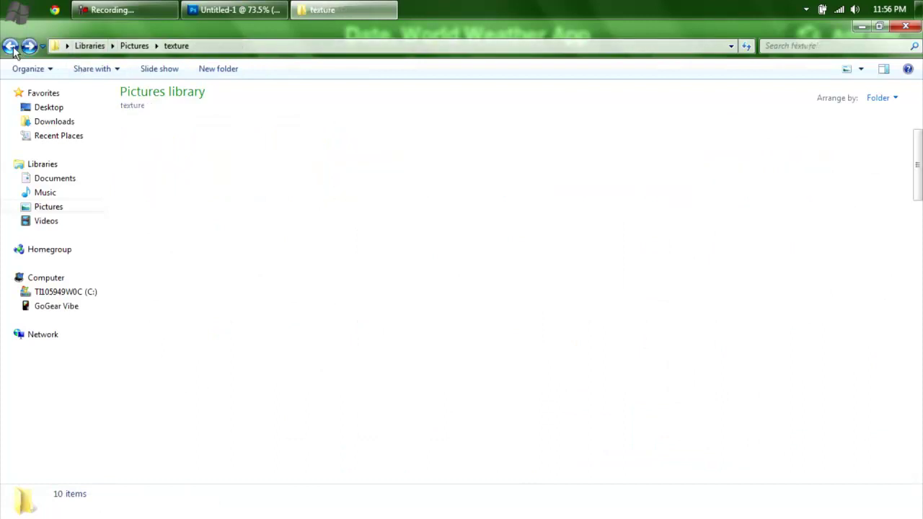
- Switch to Photoshop, close the flame document without saving and create a new blank document with the preset settings
left_click(216, 10)
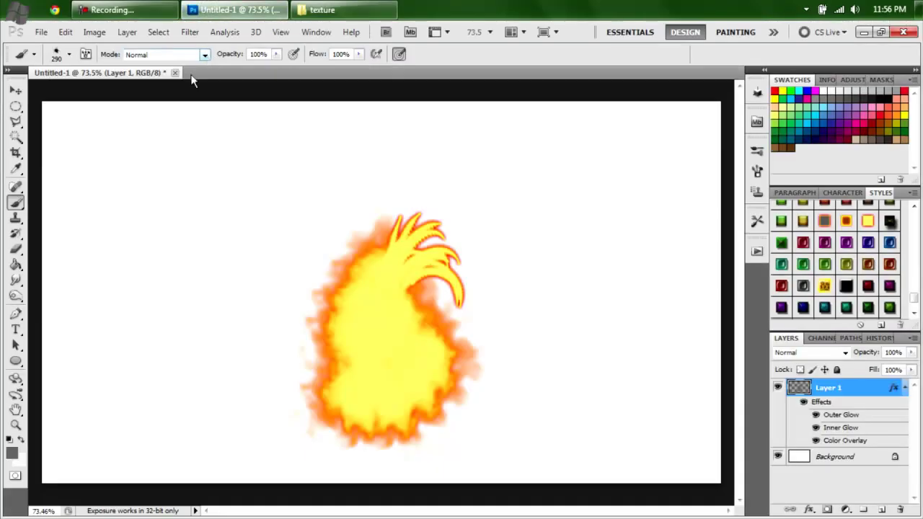
left_click(175, 73)
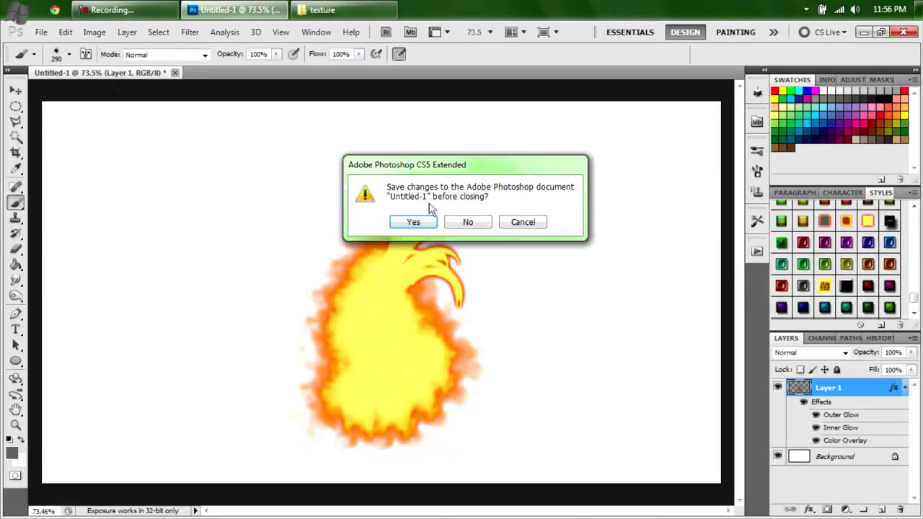
left_click(468, 222)
left_click(41, 32)
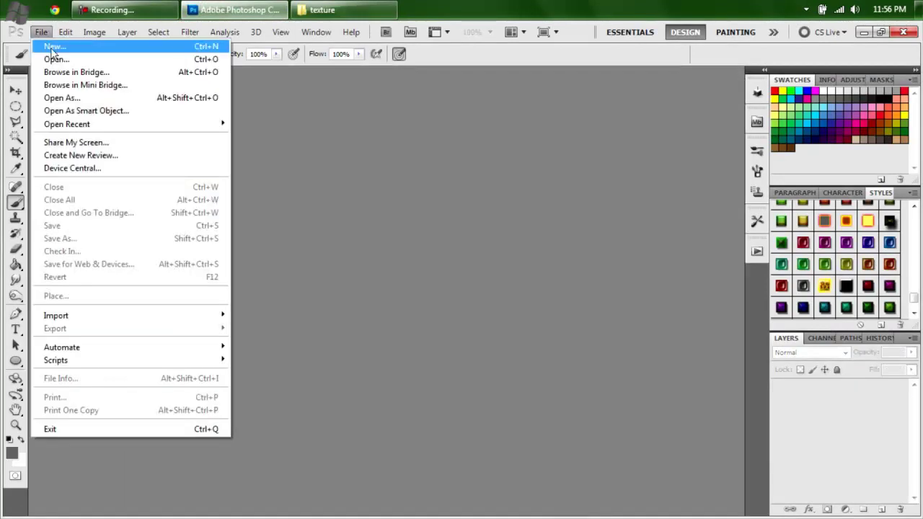
left_click(60, 49)
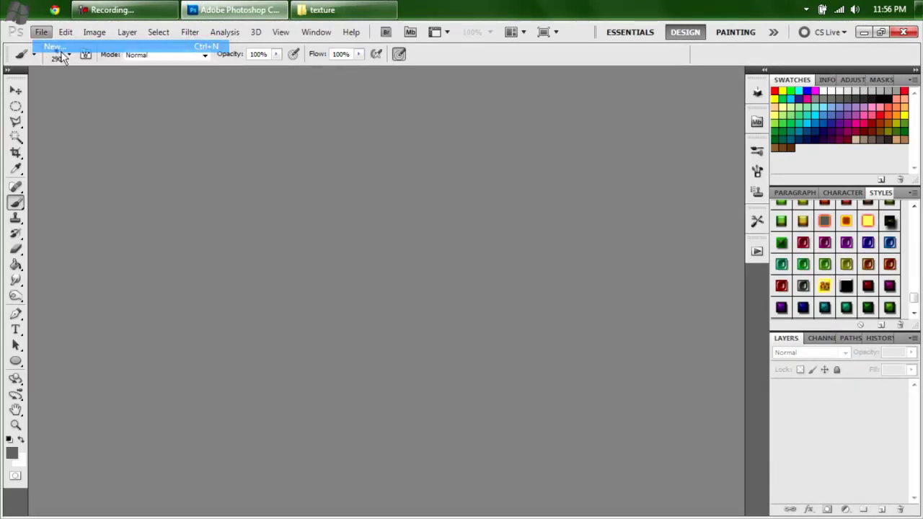
left_click(570, 120)
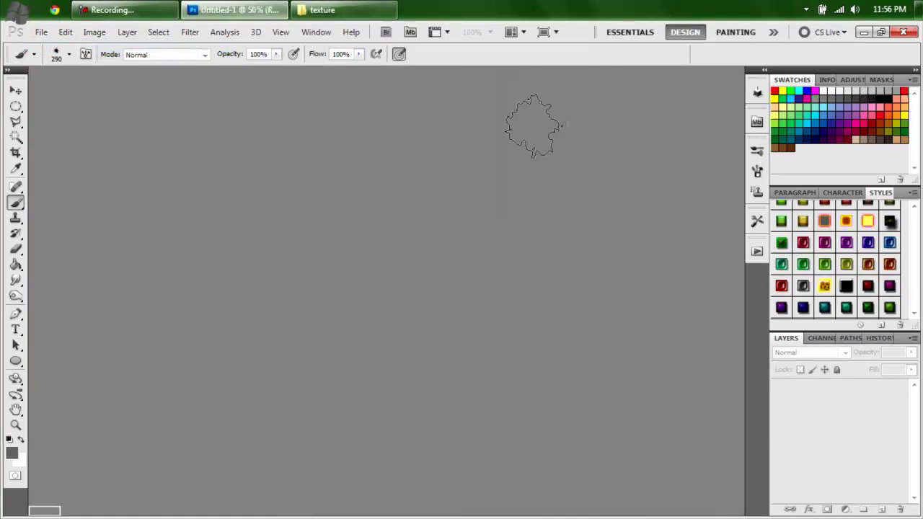
- Place 1_color.jpg from the texture folder into the document and stretch it horizontally to cover the full canvas width
left_click(41, 32)
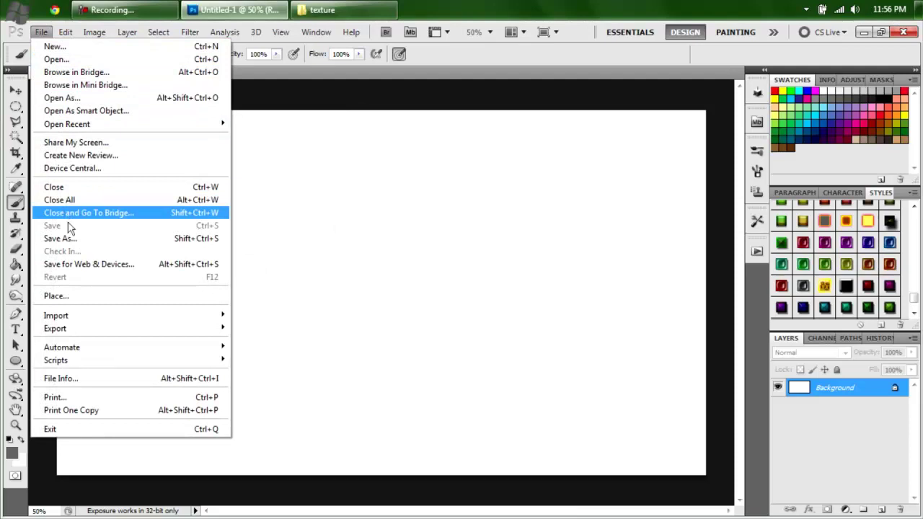
left_click(54, 296)
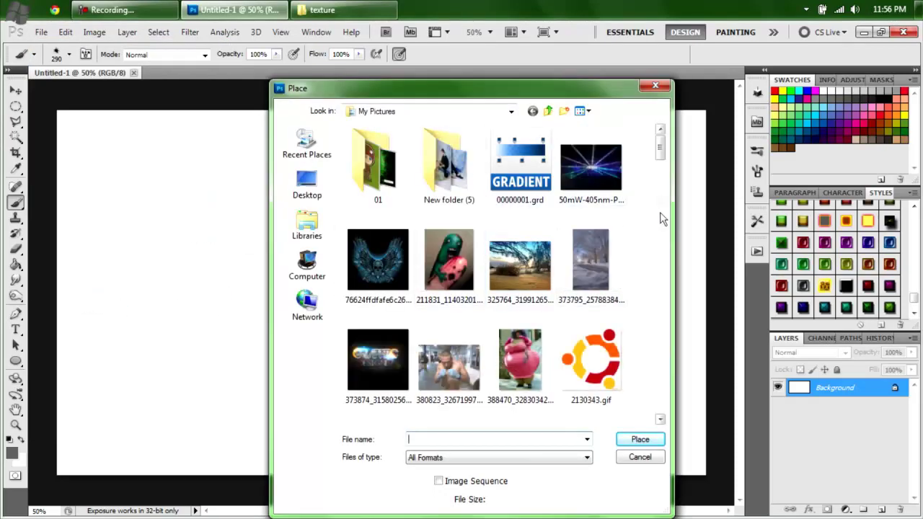
left_click_drag(662, 149, 674, 370)
double_click(518, 144)
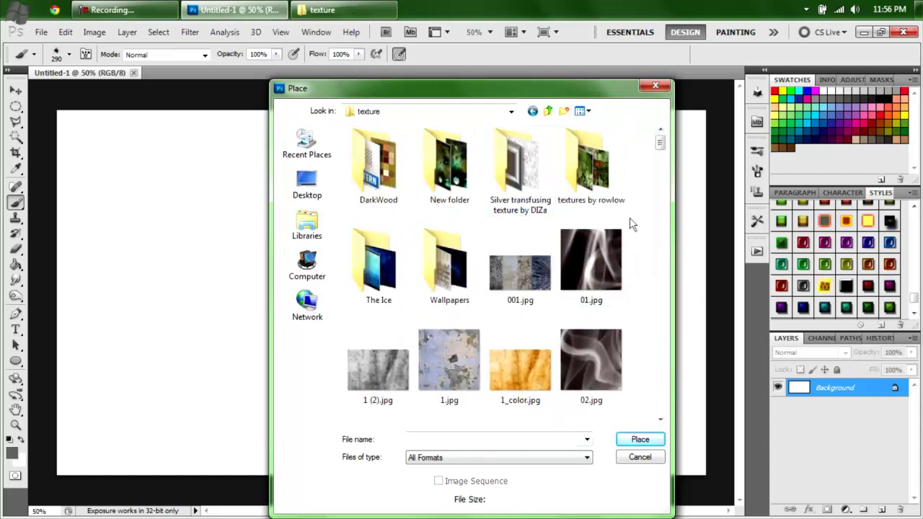
double_click(542, 351)
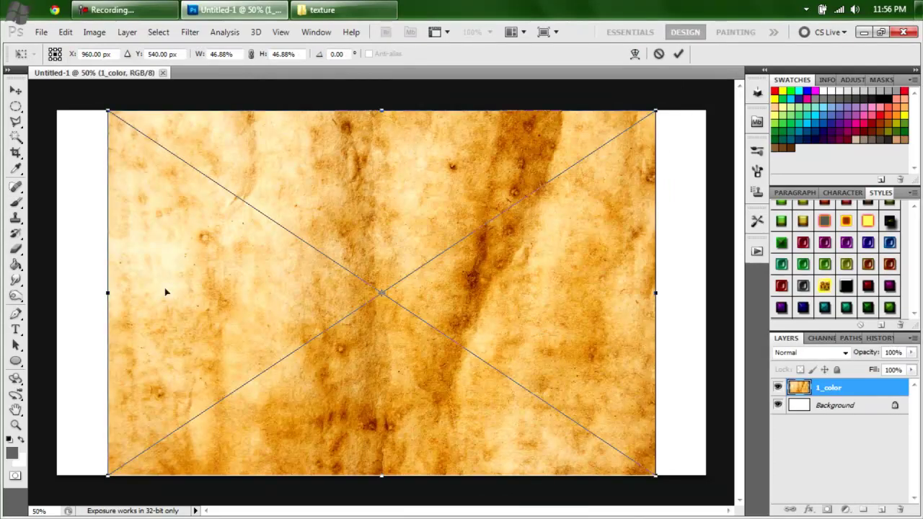
left_click_drag(107, 292, 45, 293)
left_click_drag(653, 294, 725, 293)
key("Return")
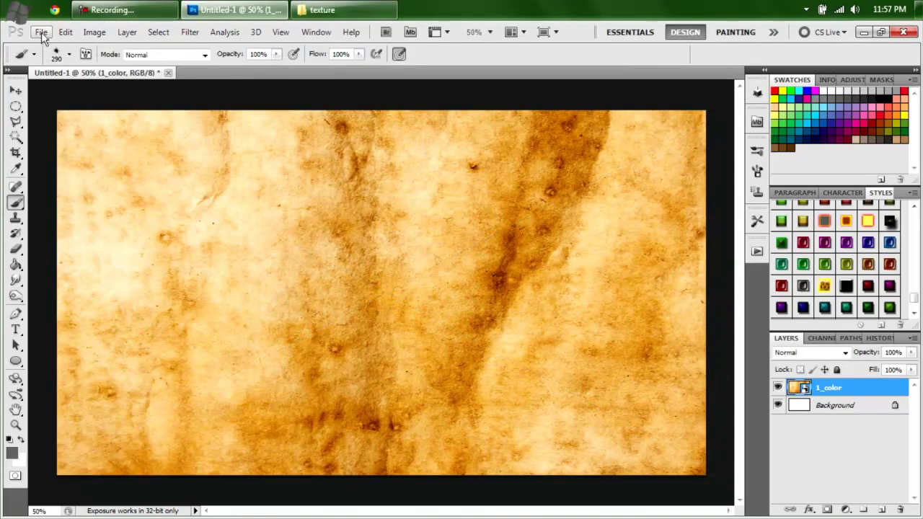
- Place the peeling paint texture 1.jpg above the 1_color layer and stretch it horizontally across the full canvas
left_click(41, 32)
left_click(73, 293)
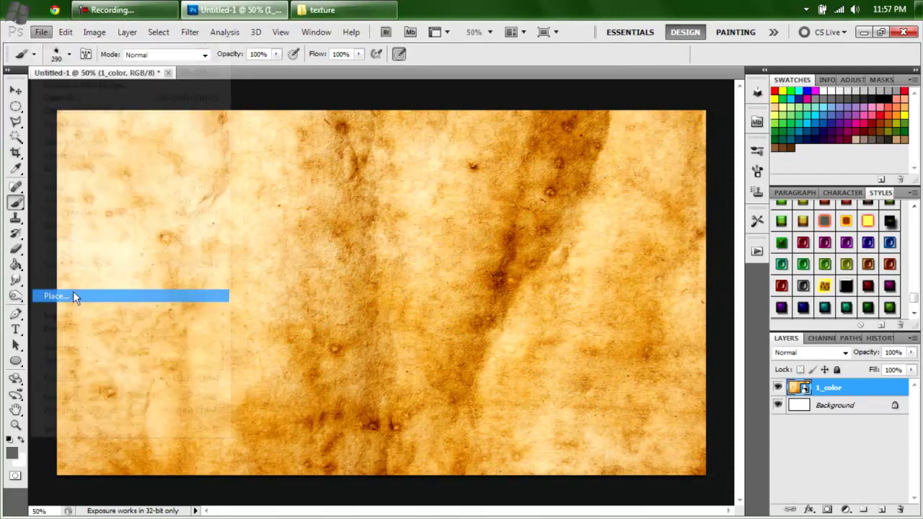
double_click(455, 348)
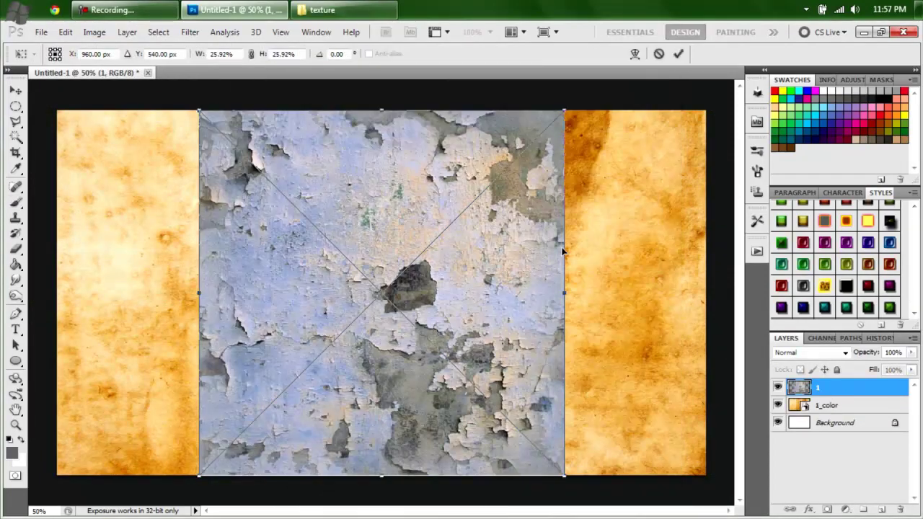
left_click_drag(564, 249, 706, 249)
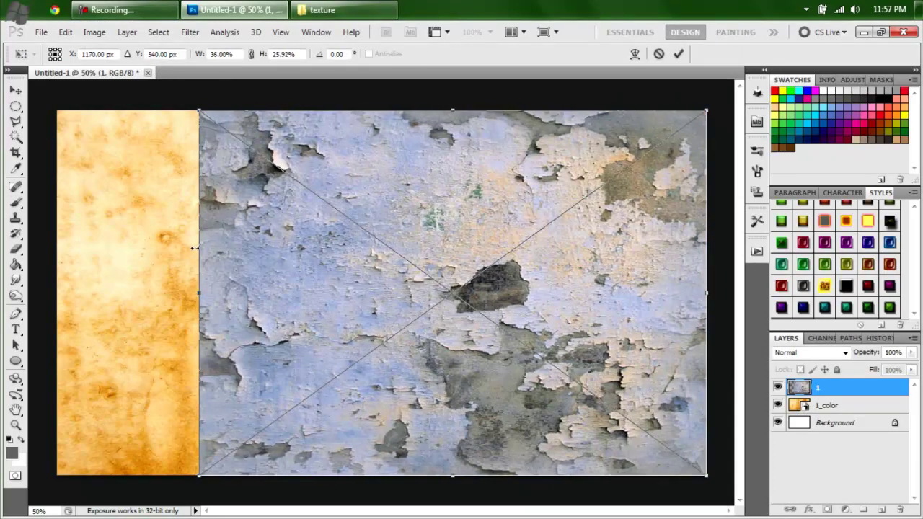
left_click_drag(200, 249, 59, 247)
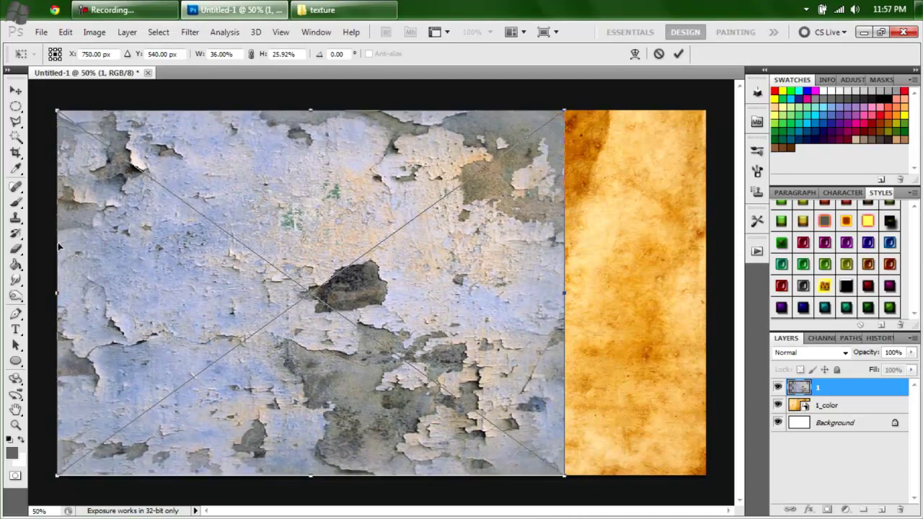
left_click_drag(565, 221, 707, 221)
key("Return")
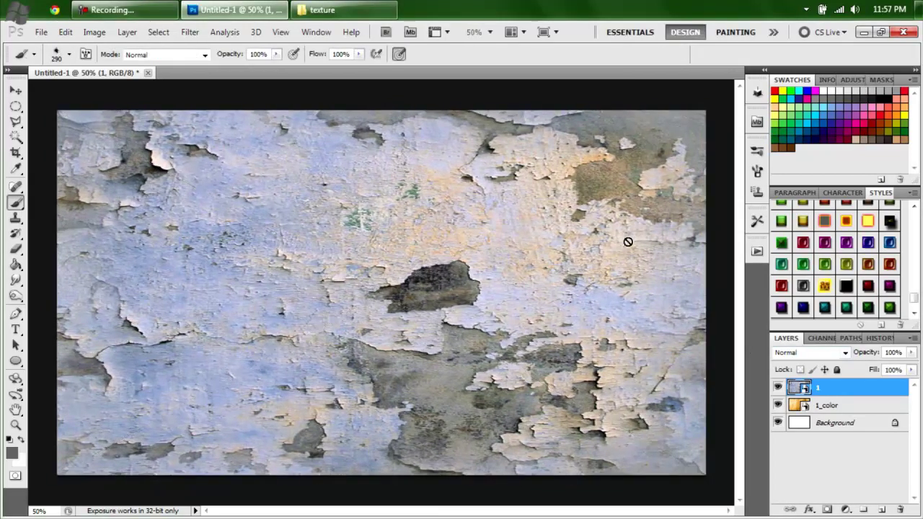
- Set the blend mode of layer 1 to Multiply in its layer style blending options
double_click(849, 387)
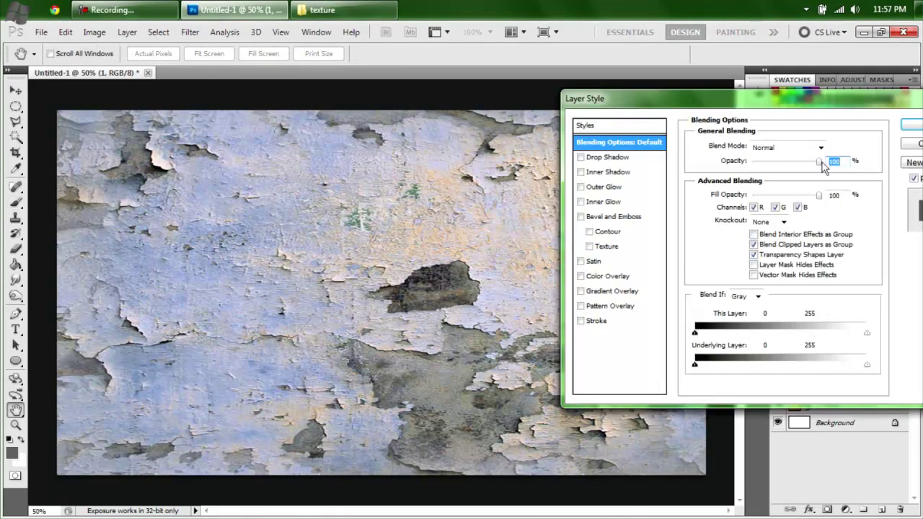
left_click(821, 147)
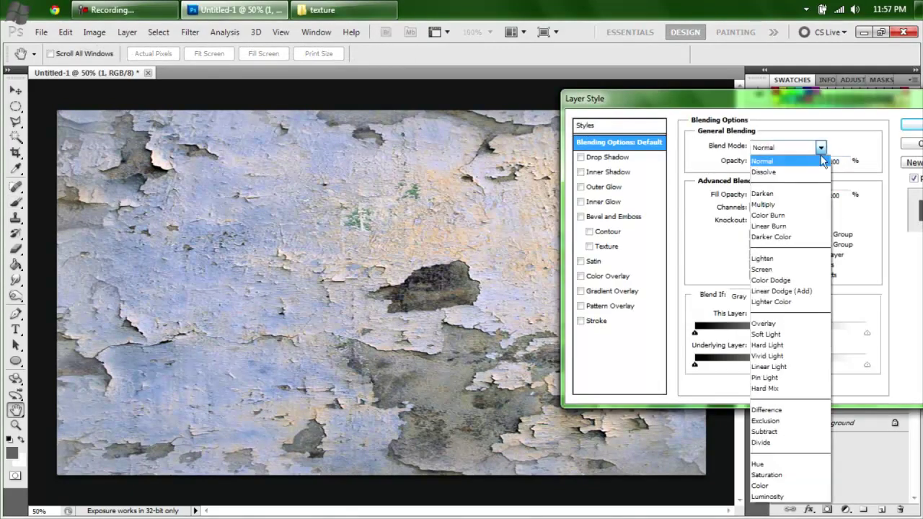
left_click(788, 204)
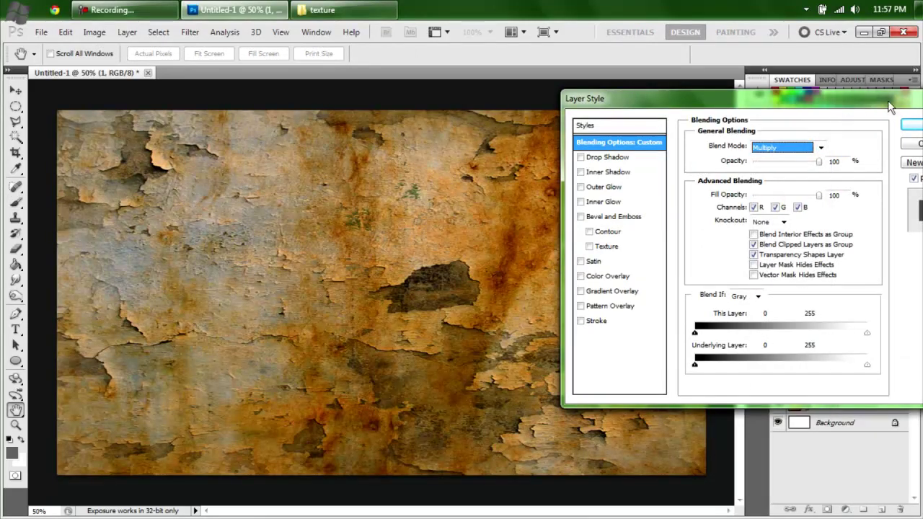
left_click_drag(888, 100, 839, 100)
left_click(882, 125)
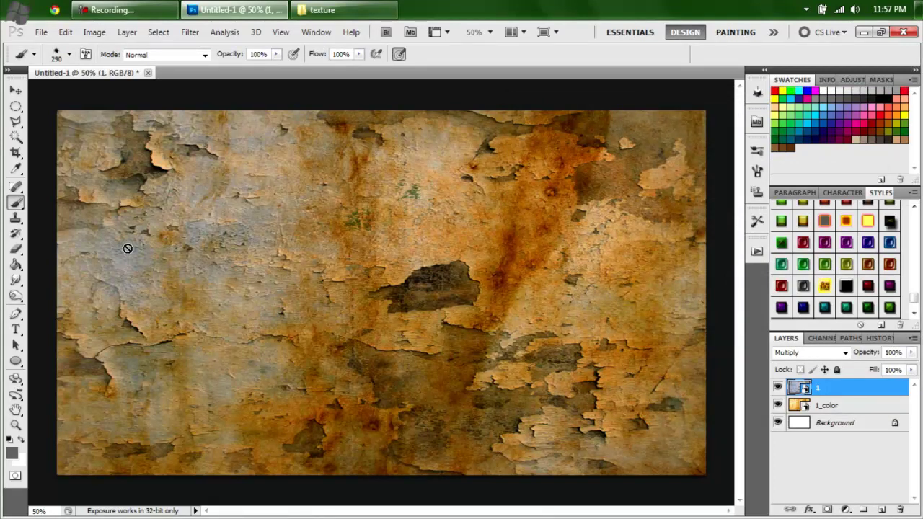
- Add the word "text" in 110 pt Buffet Script, move it to the canvas centre and apply the black shadowed style
left_click(15, 330)
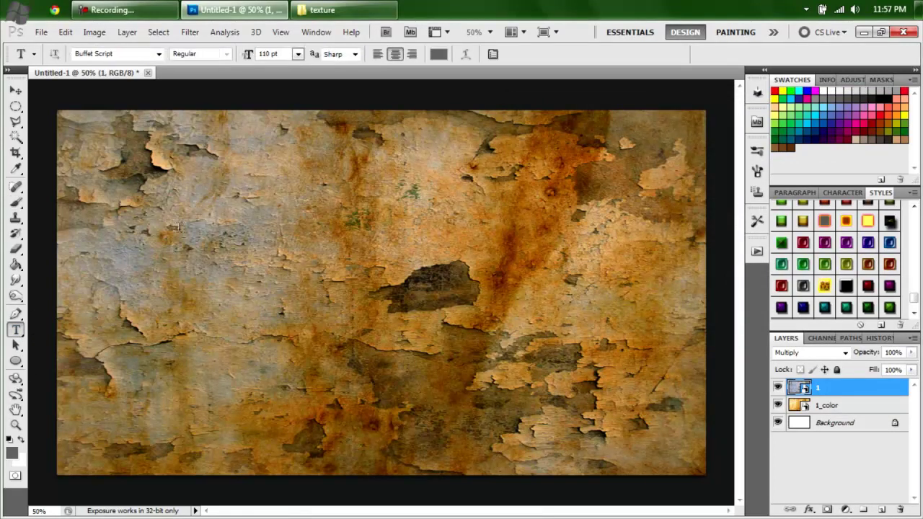
left_click(198, 273)
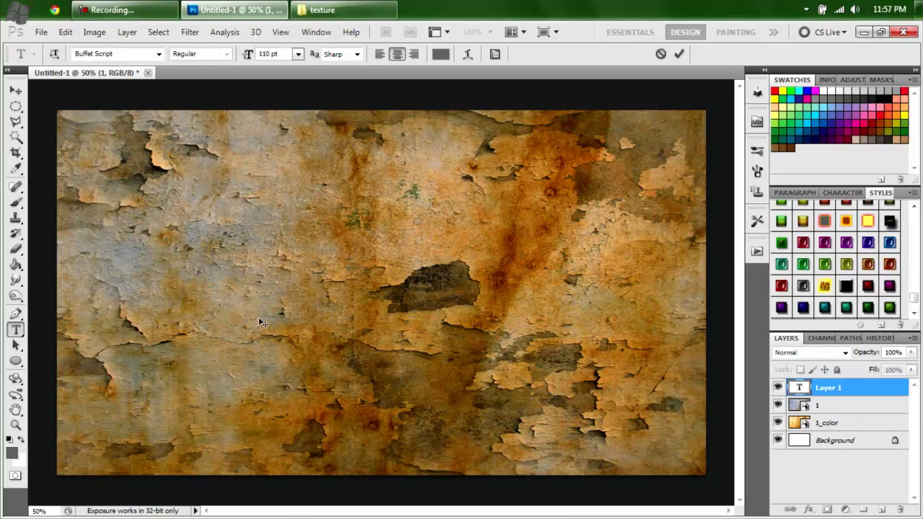
type("text")
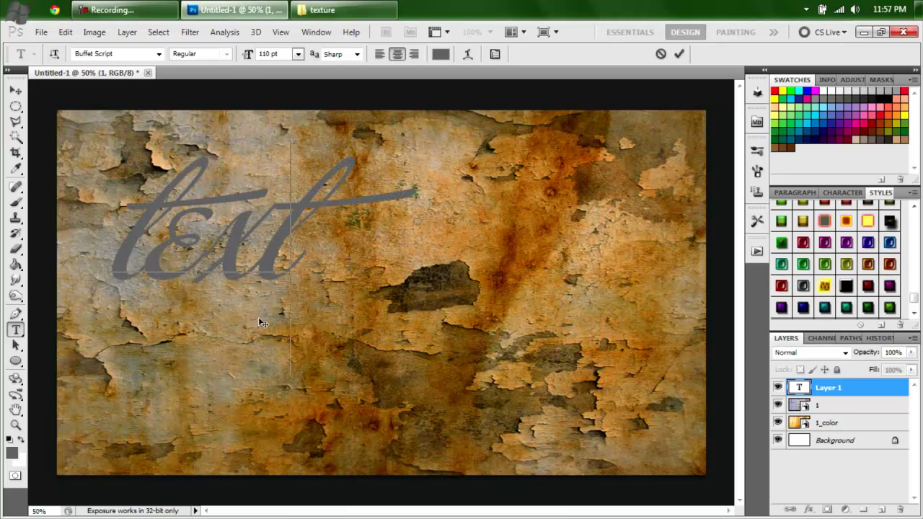
left_click_drag(515, 245, 645, 323)
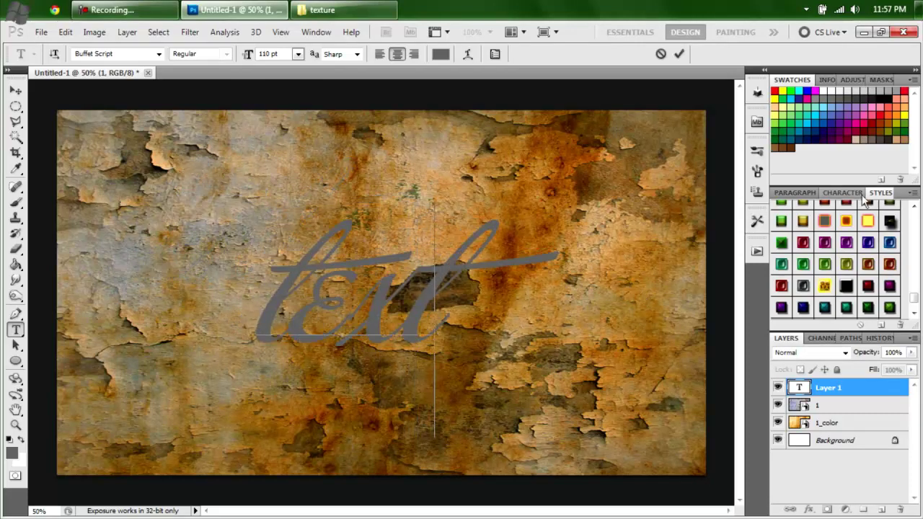
left_click(892, 222)
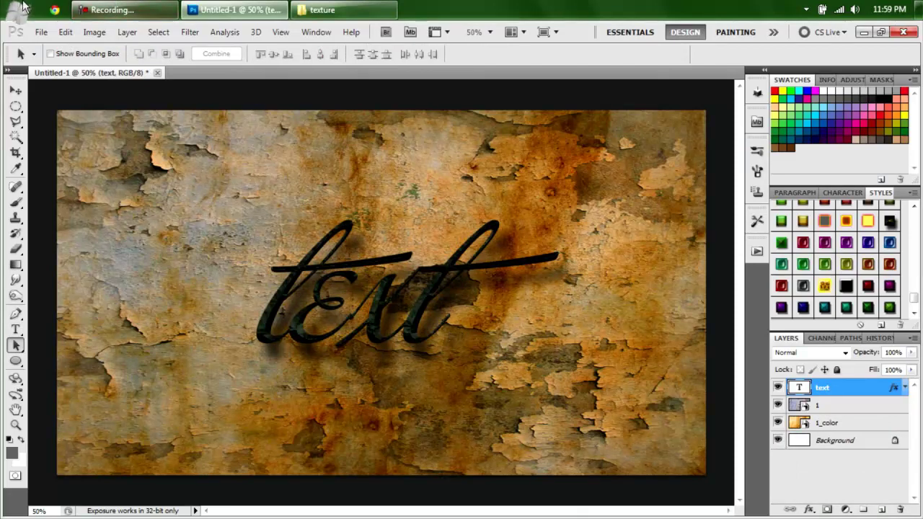
- Show the texture folder, switch to Chrome, search deviantART for "texture" and look through the results
left_click(339, 9)
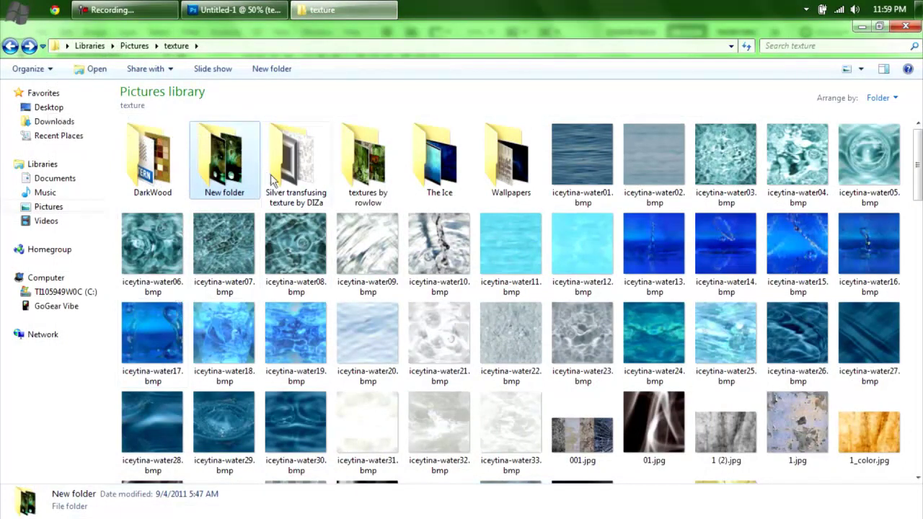
right_click(54, 10)
left_click(93, 159)
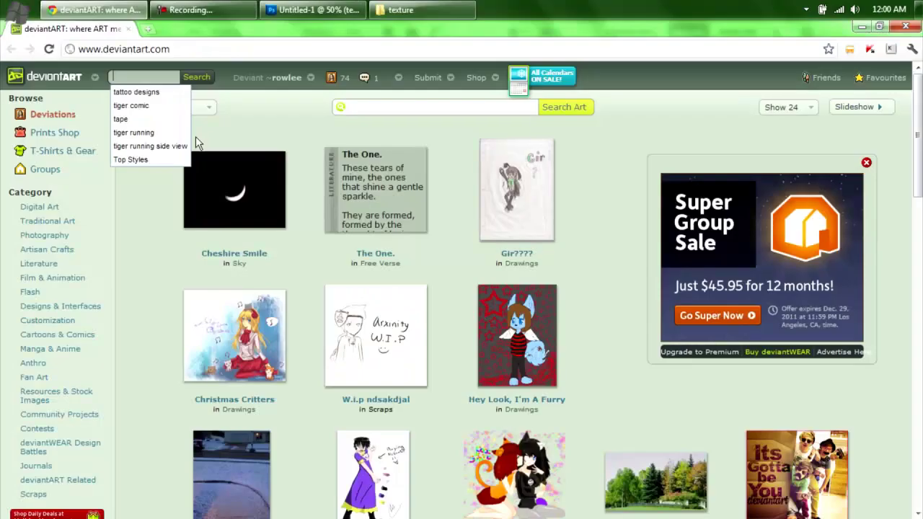
type("te")
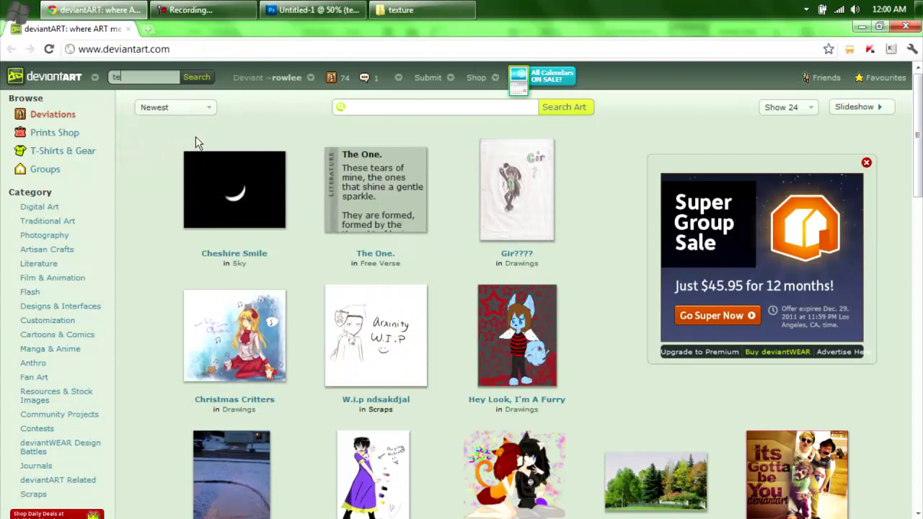
type("xture")
key("Return")
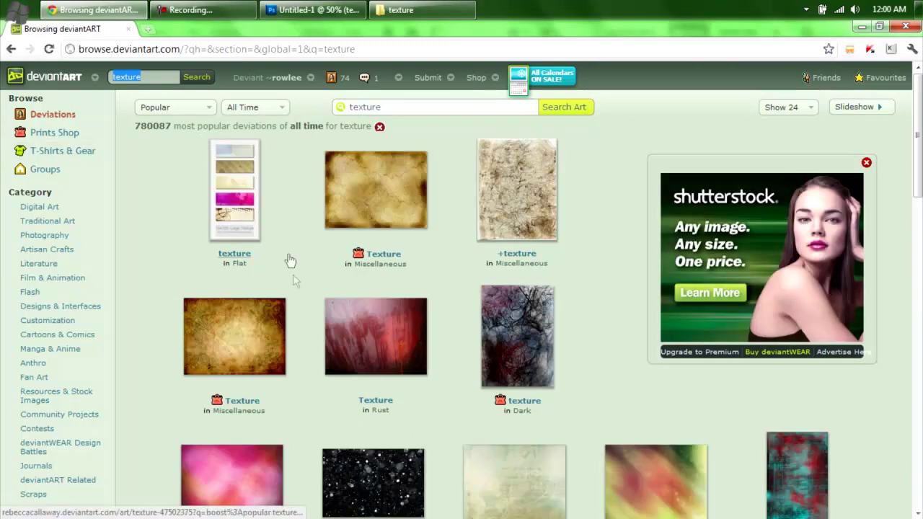
scroll(184, 296, "down", 7)
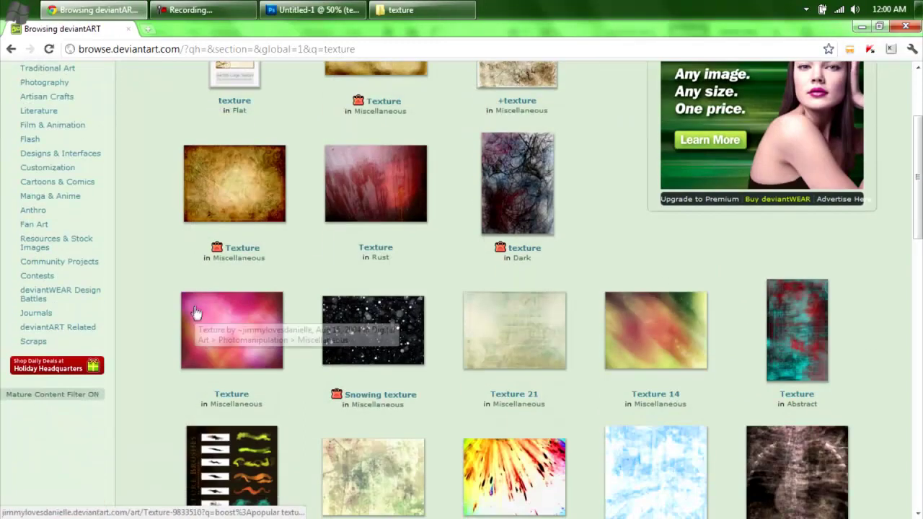
scroll(216, 216, "down", 5)
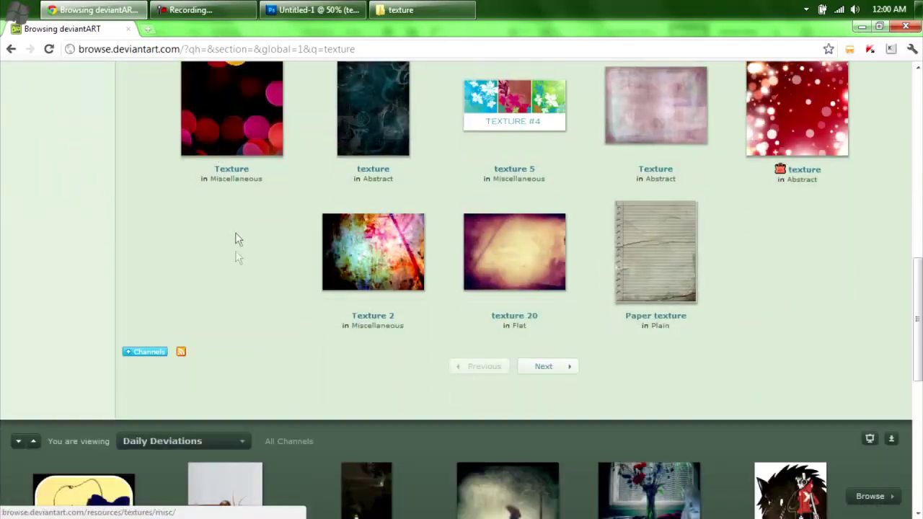
scroll(359, 226, "up", 4)
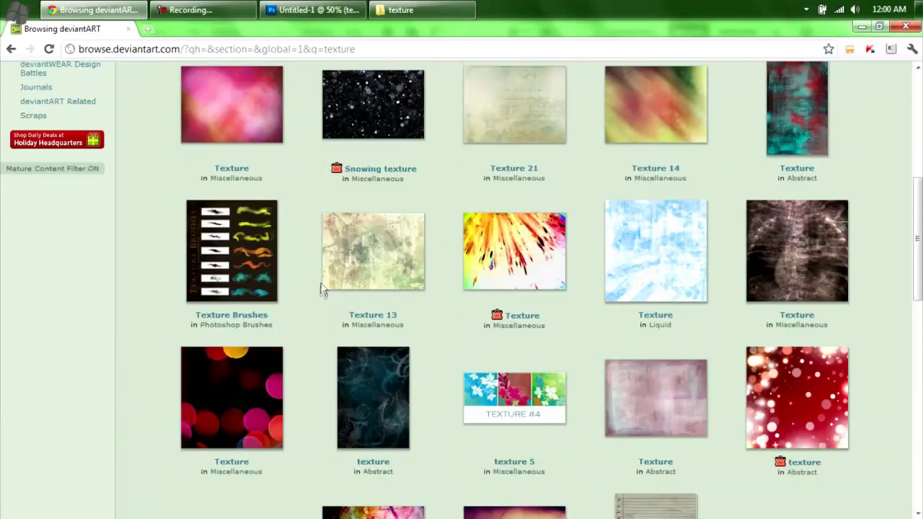
- View the Texture Brushes deviation, return to the texture search results and look through the remaining thumbnails
left_click(213, 289)
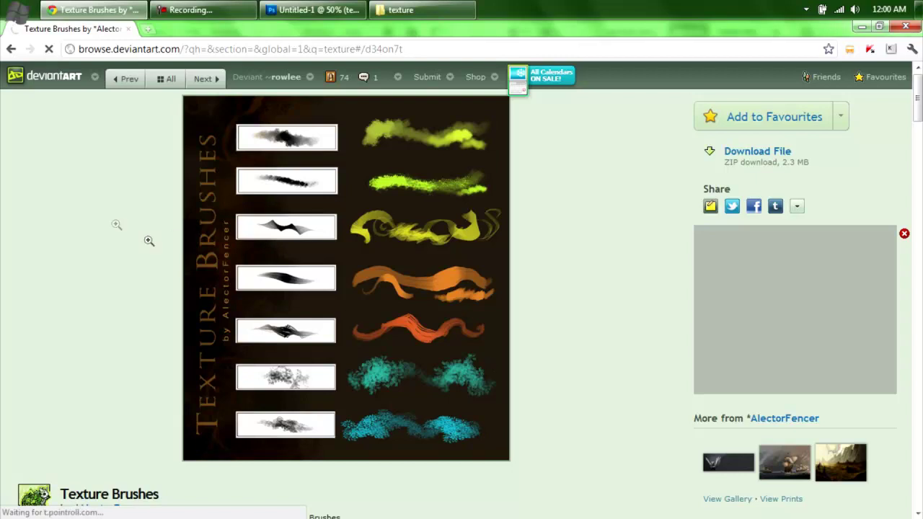
left_click(20, 49)
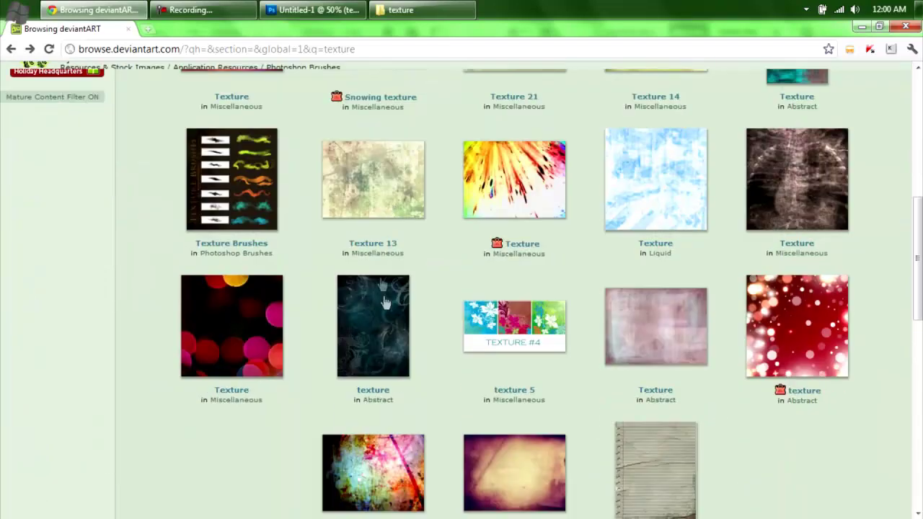
scroll(385, 301, "down", 3)
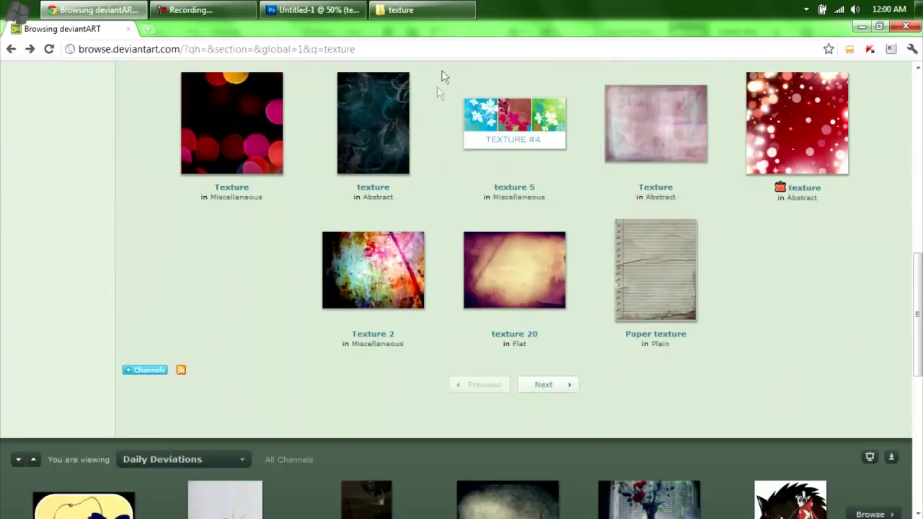
scroll(443, 80, "up", 6)
scroll(441, 114, "up", 3)
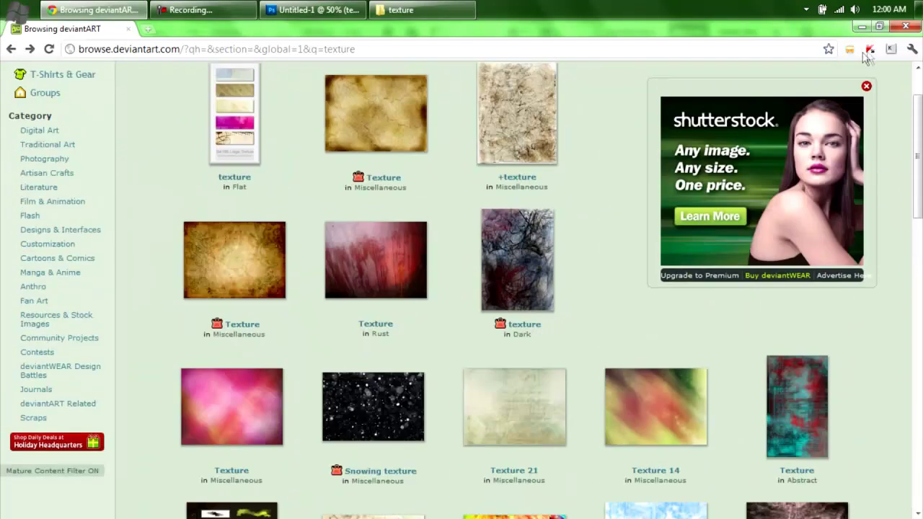
- Minimize the browser and close the texture folder window to return to the Untitled-1 document in Photoshop
left_click(861, 28)
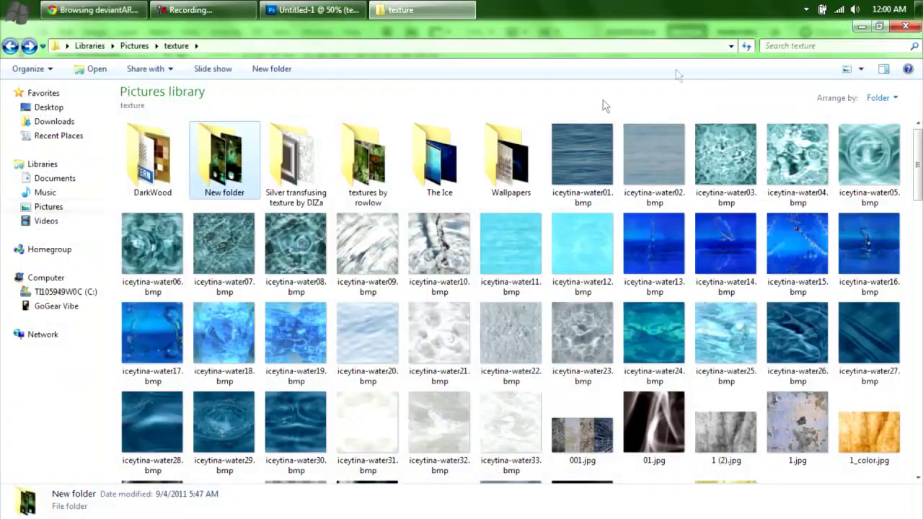
left_click(906, 27)
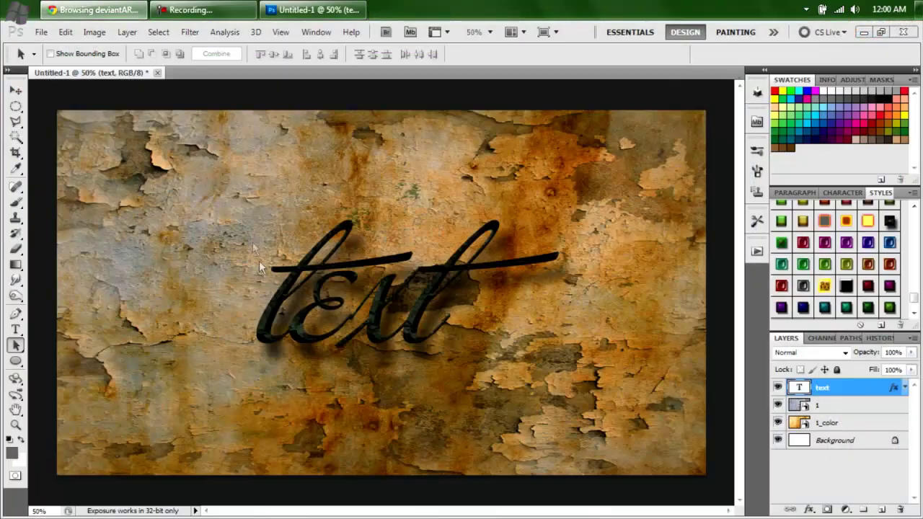